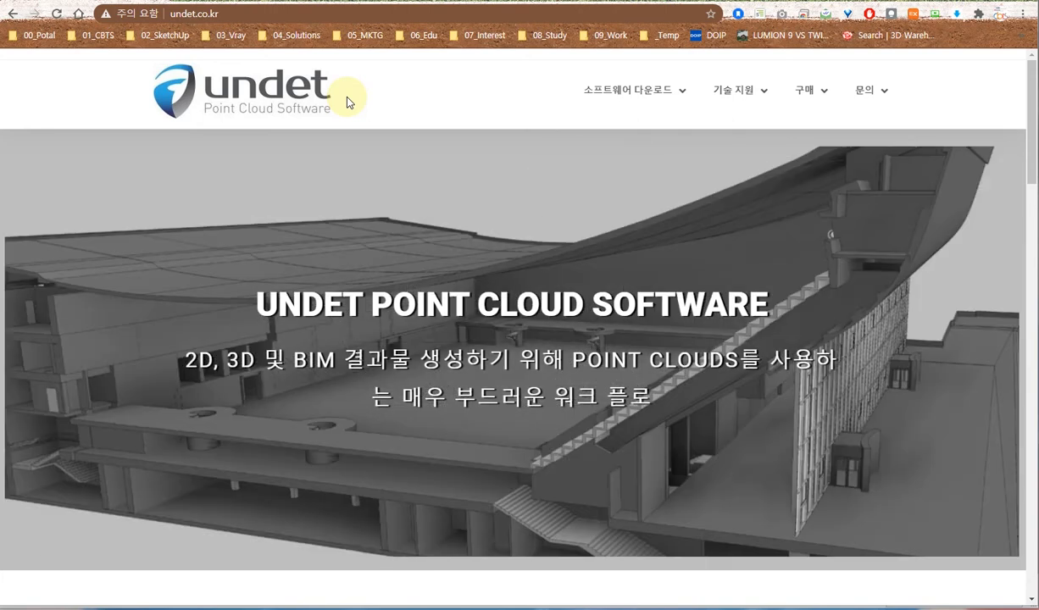
Step: Open the Undet website's Point Cloud sample data page and look through the downloadable demo projects
mouse_move(756, 102)
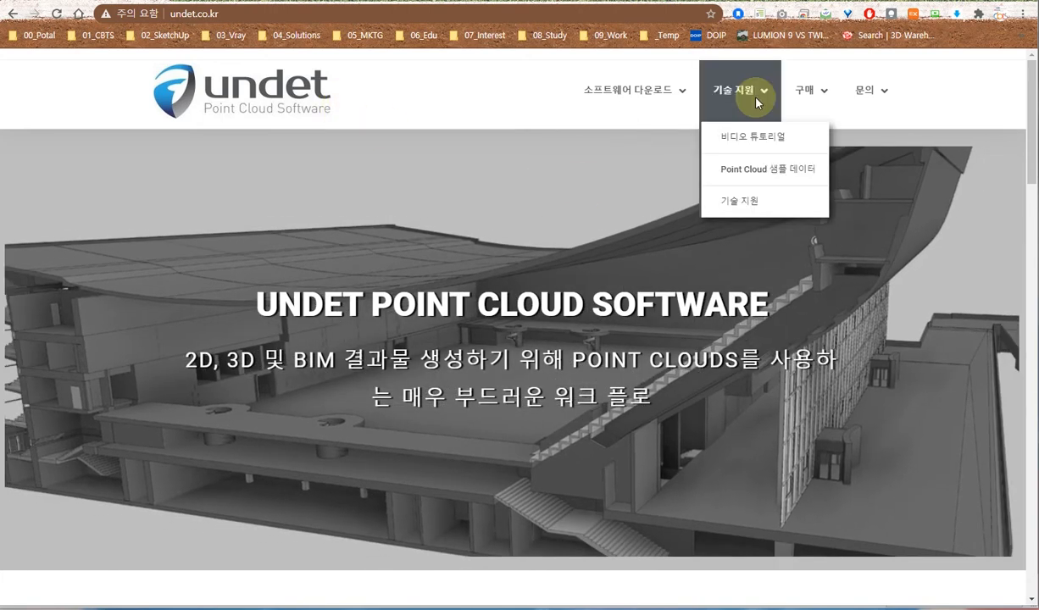
click(792, 173)
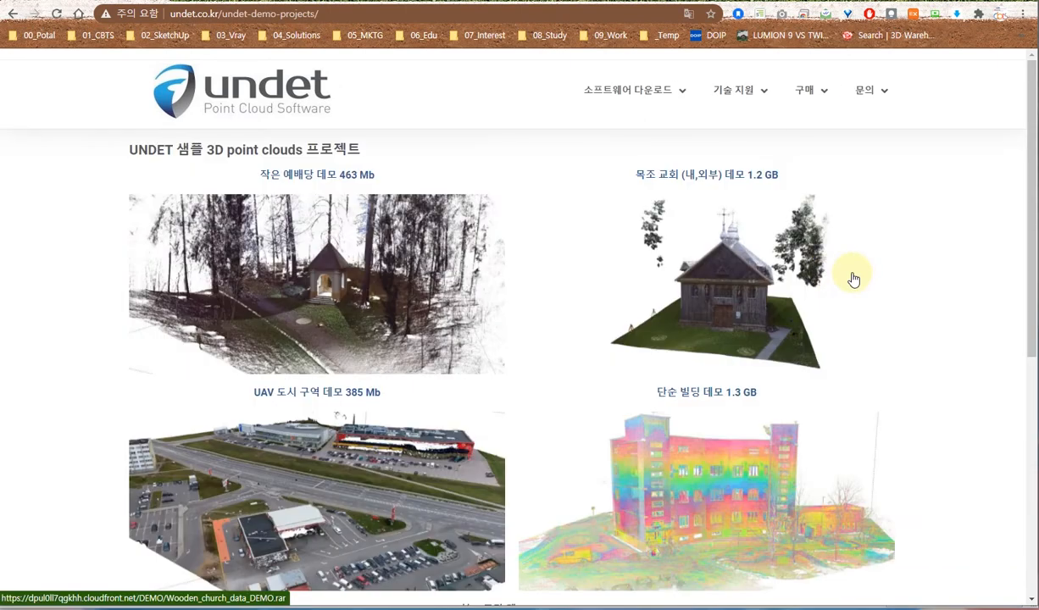
scroll(853, 280, down, 1)
scroll(853, 279, up, 1)
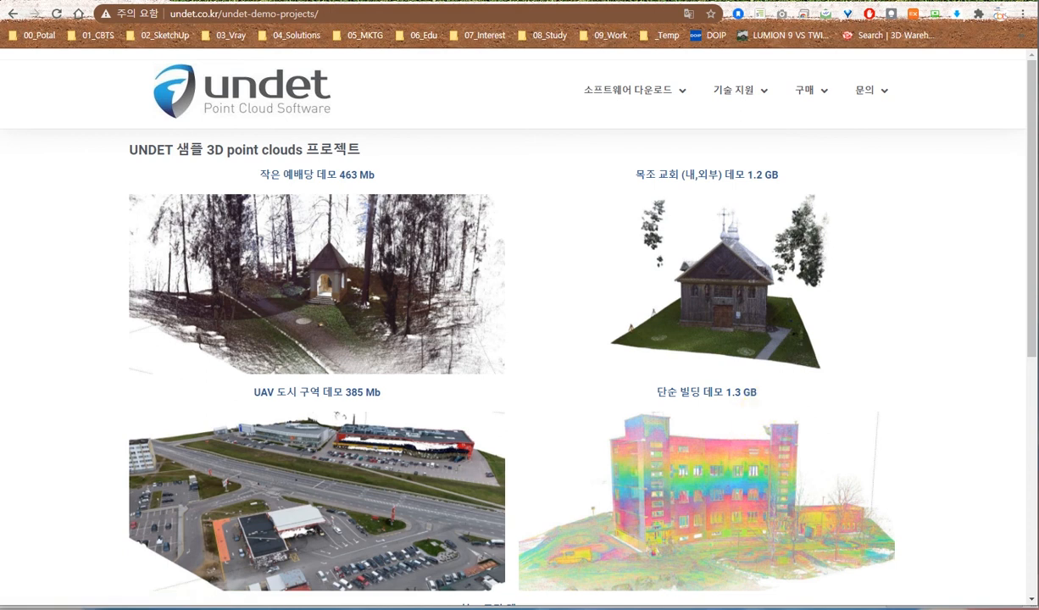
Step: Switch to SketchUp and review the Undet extension's commands and the project types offered for a new point cloud project
click(616, 605)
click(616, 248)
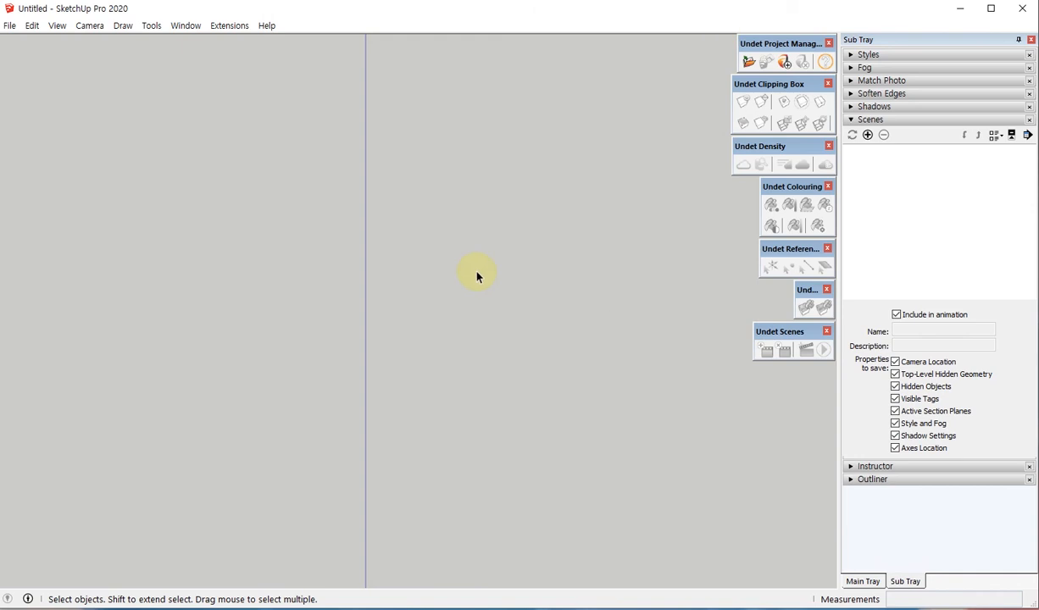
click(230, 26)
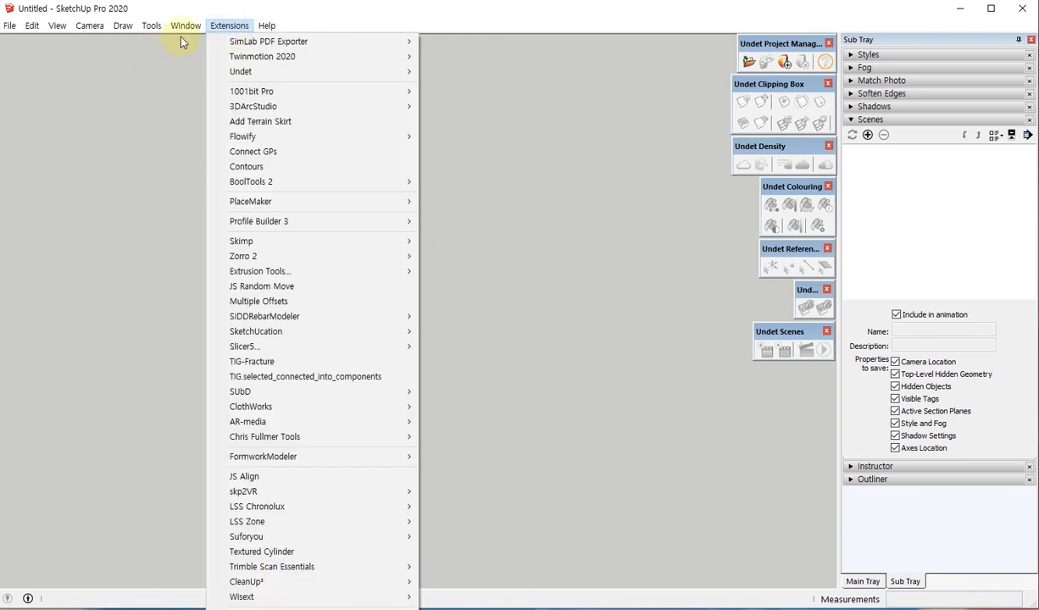
mouse_move(255, 81)
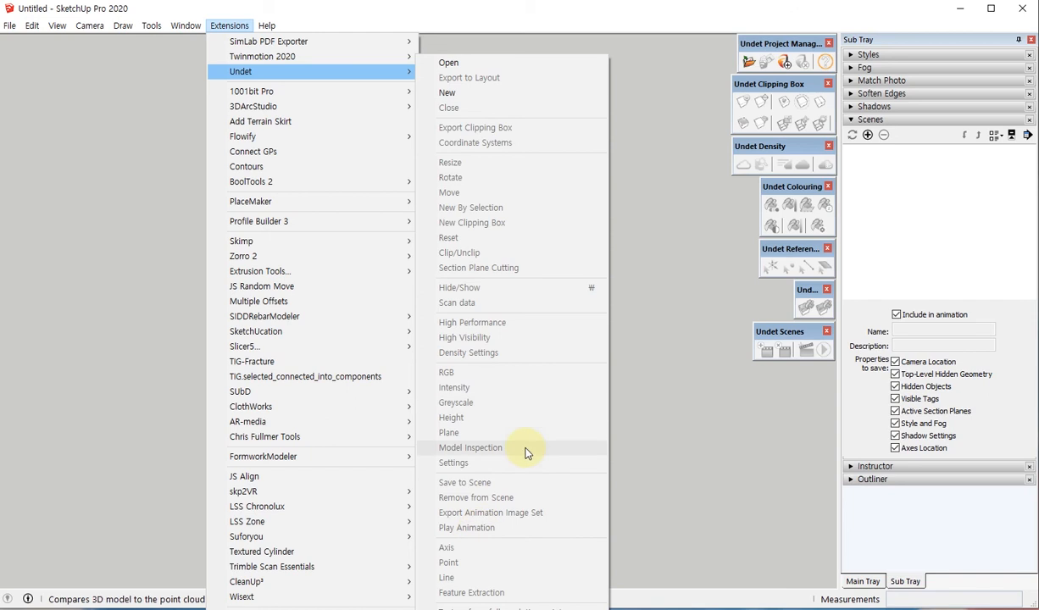
click(666, 301)
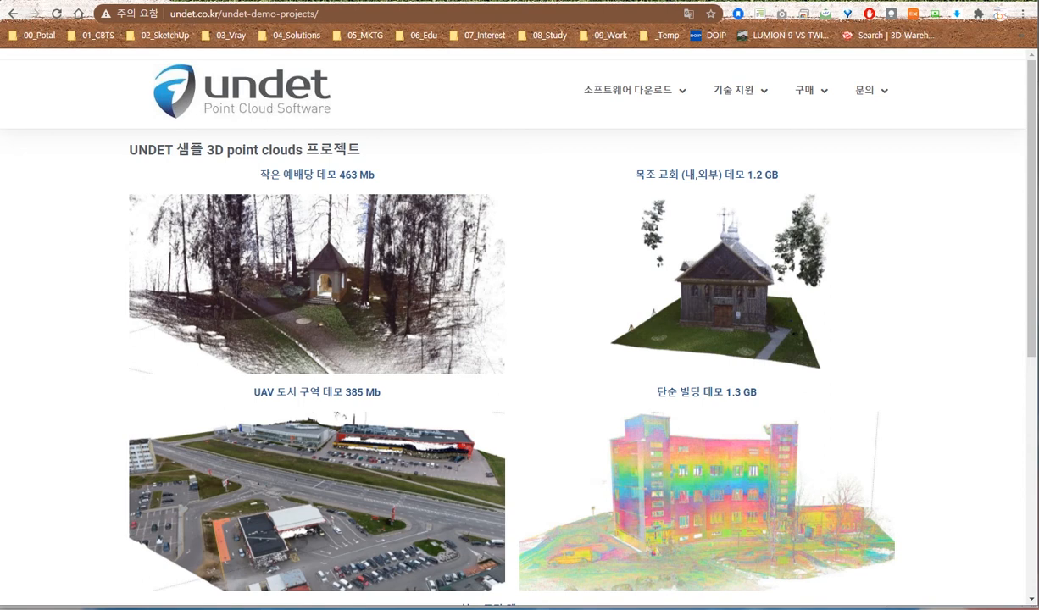
click(593, 98)
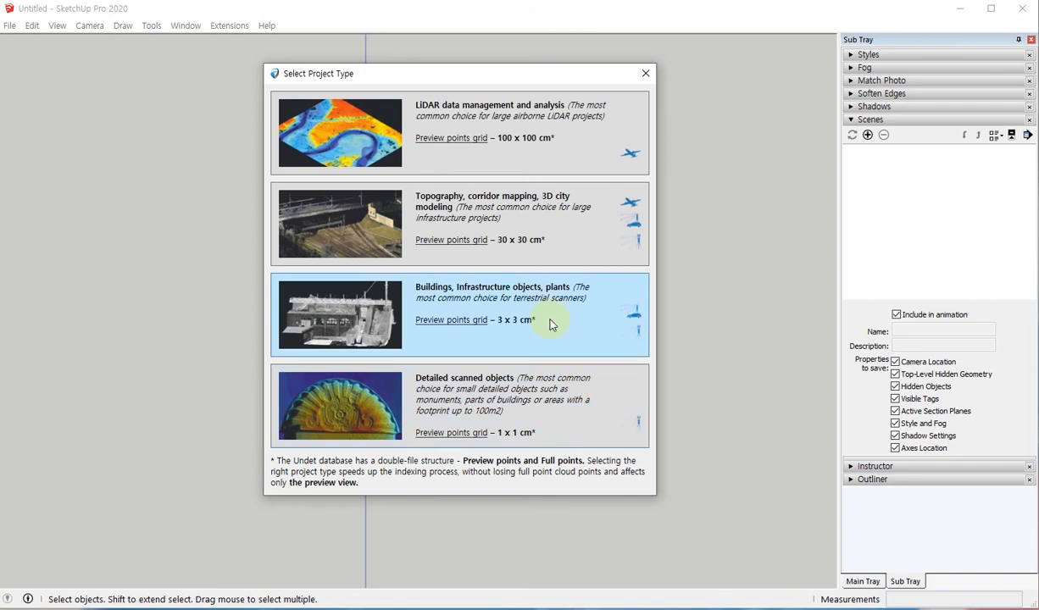
drag(394, 76, 508, 85)
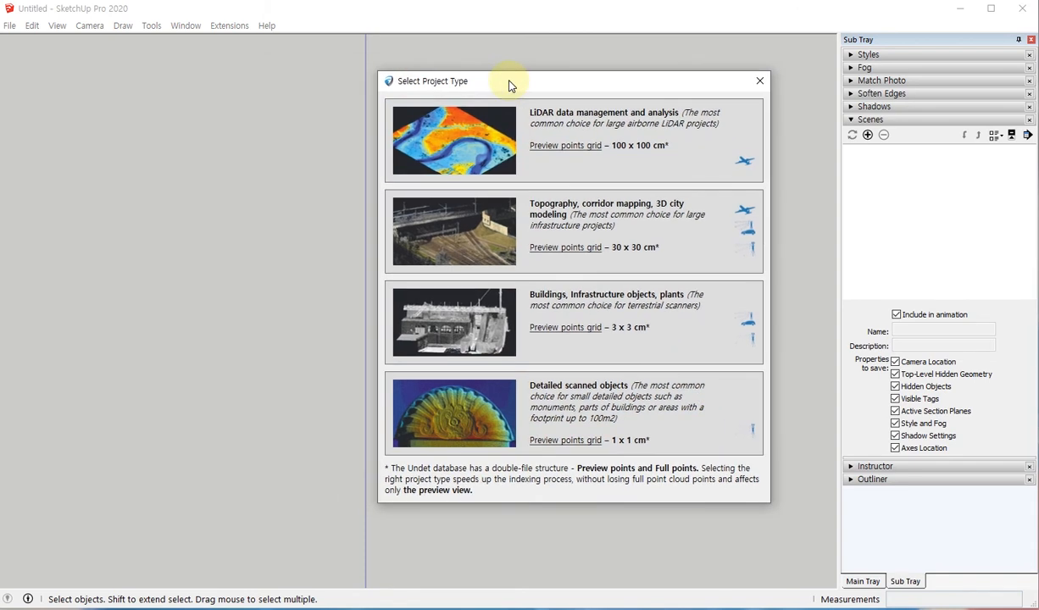
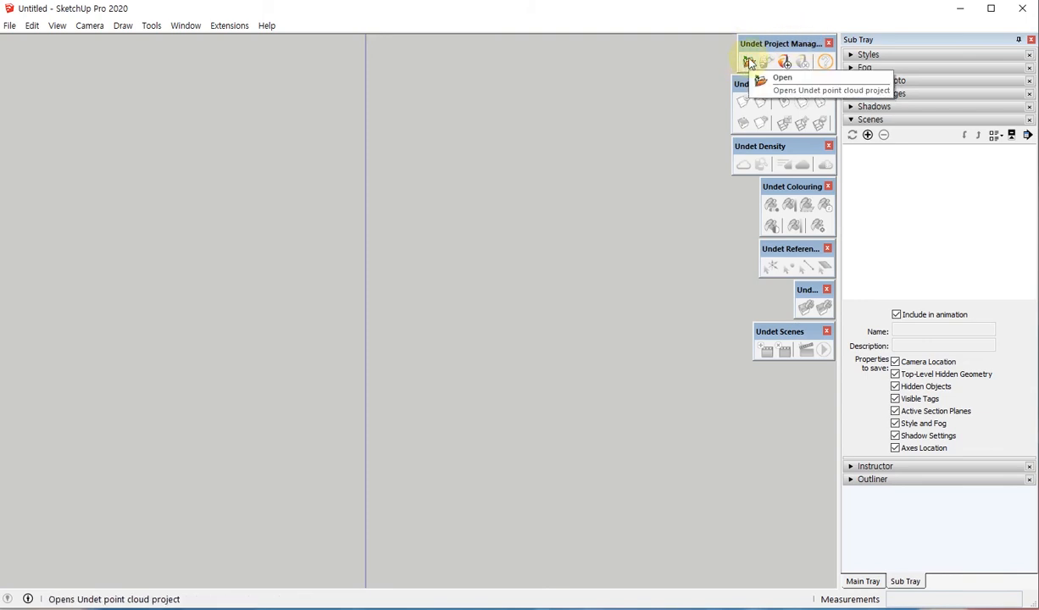
Step: Open the existing Undet project Small_Chapel_data_DEMO.ipcp from the Small_Chapel_data_DEMO folder
click(749, 63)
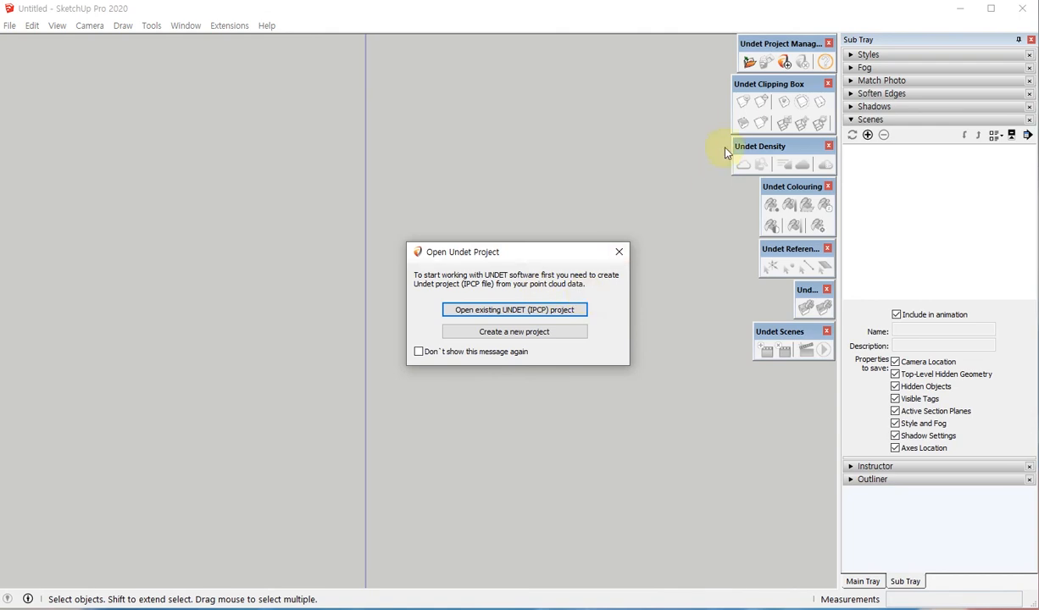
click(543, 311)
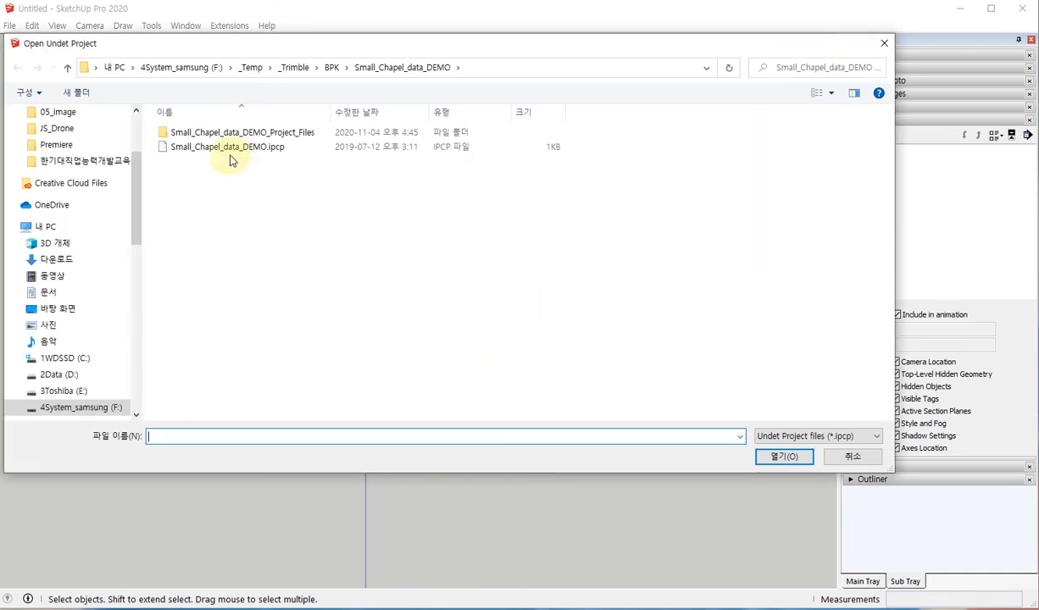
click(237, 149)
drag(352, 47, 439, 87)
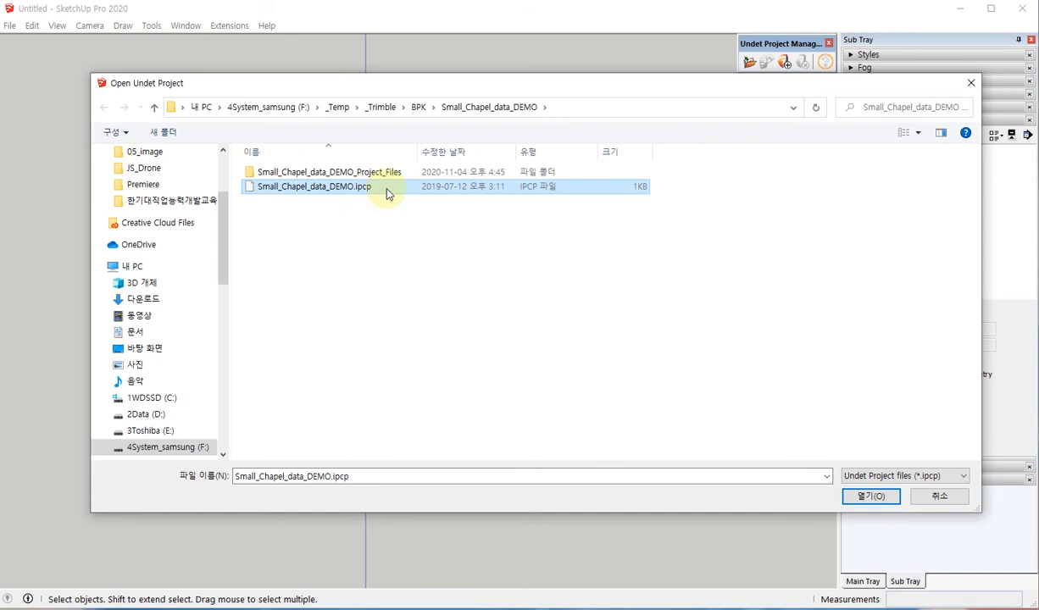
click(882, 497)
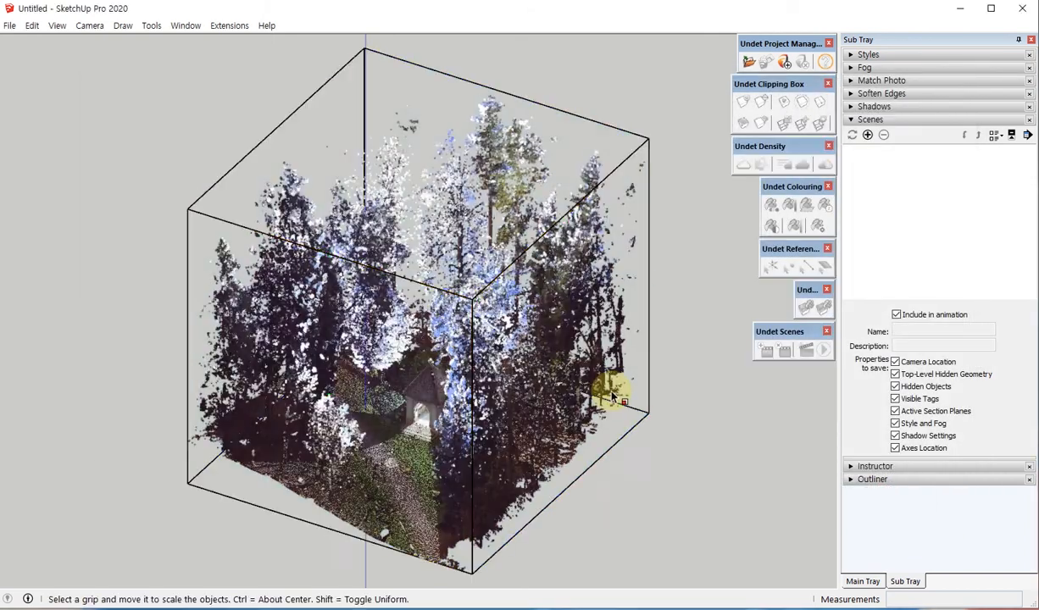
Step: Examine the loaded chapel point cloud from several sides, then leave the clipping box resize mode and deselect the box
click(612, 397)
middle_drag(598, 343, 394, 267)
scroll(394, 267, up, 2)
scroll(396, 271, down, 2)
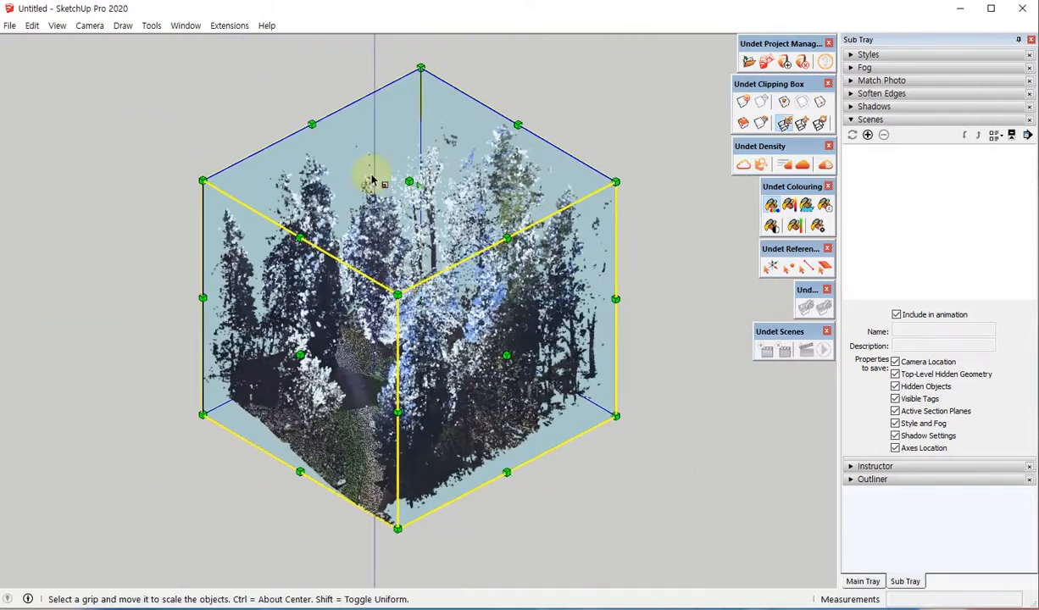
middle_drag(371, 180, 371, 275)
scroll(356, 276, up, 2)
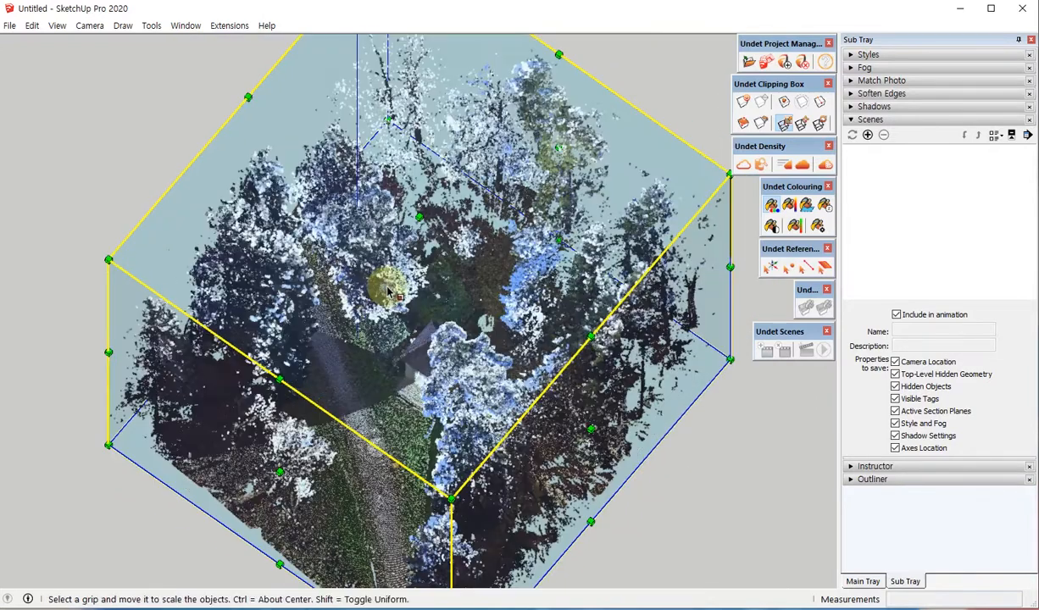
middle_drag(203, 263, 424, 230)
scroll(424, 230, down, 3)
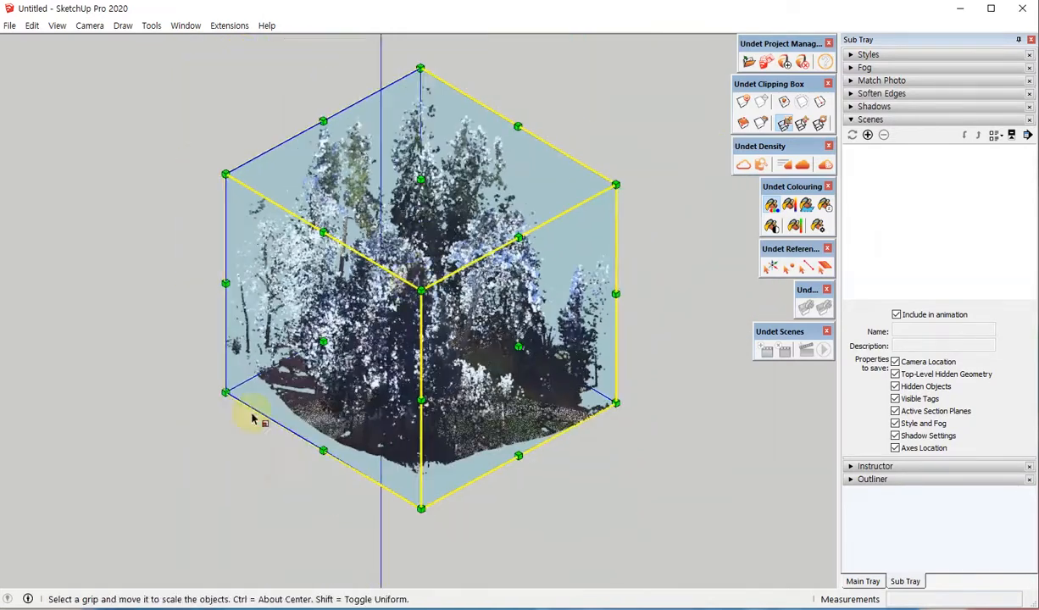
middle_drag(252, 418, 591, 174)
key(space)
click(631, 126)
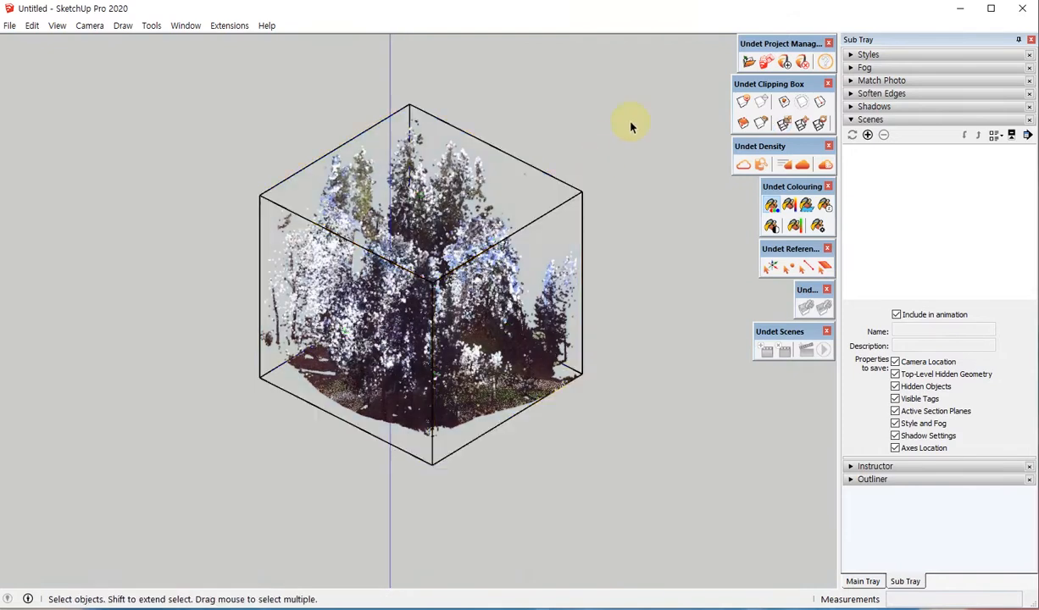
Step: Examine the point cloud from above, then switch to LayOut to view its exported top view on the test document's page
scroll(392, 227, up, 3)
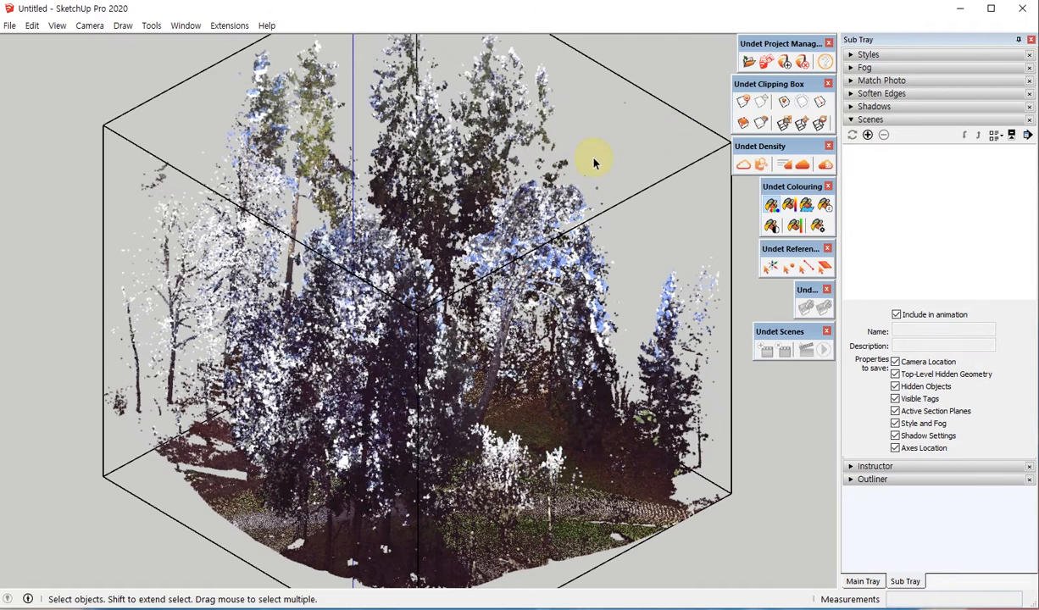
scroll(585, 153, down, 3)
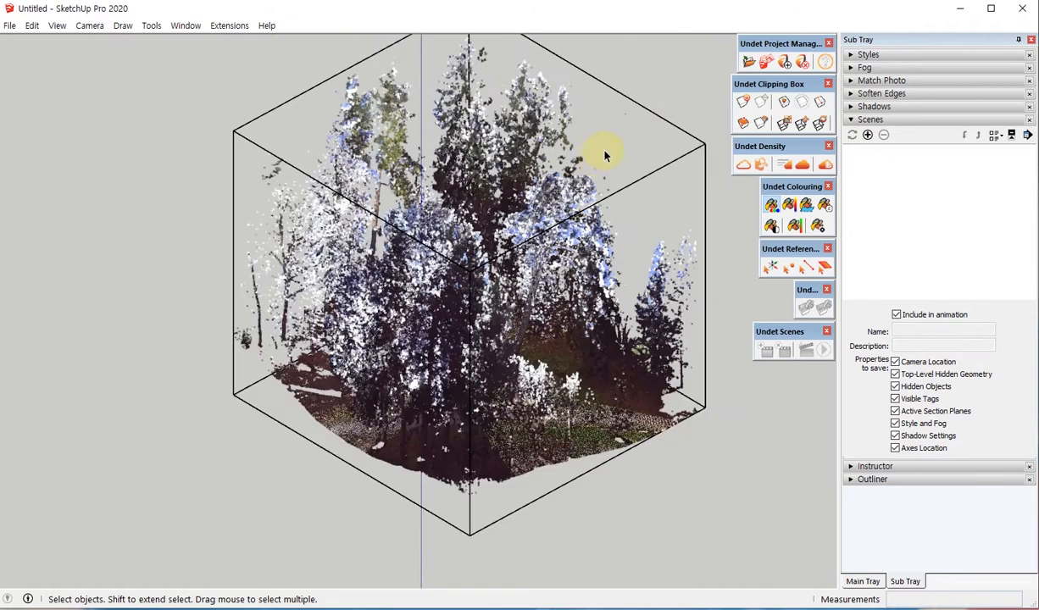
scroll(604, 155, down, 2)
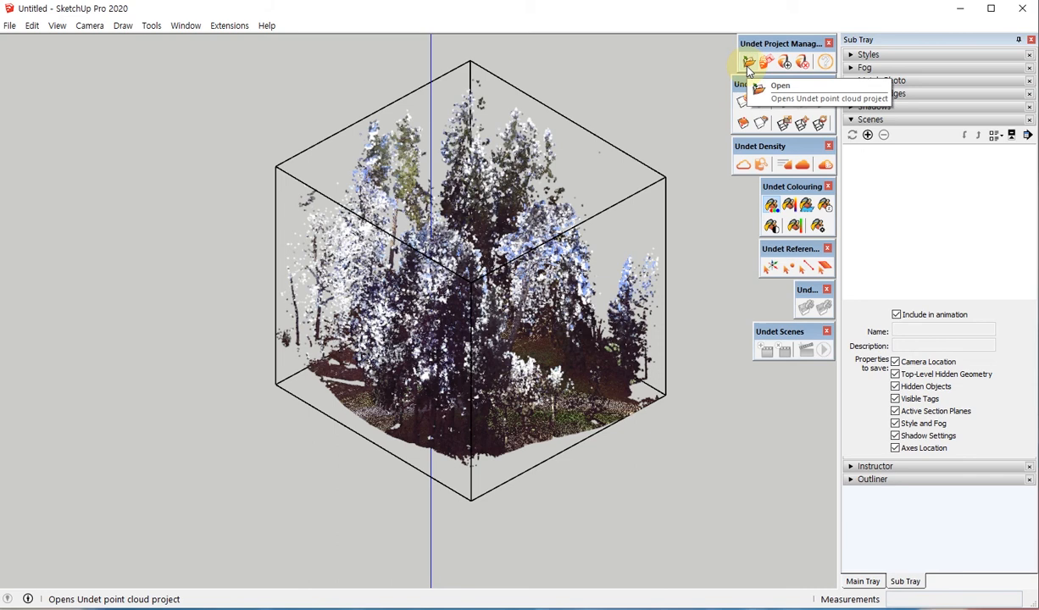
middle_drag(348, 296, 413, 243)
scroll(505, 247, up, 3)
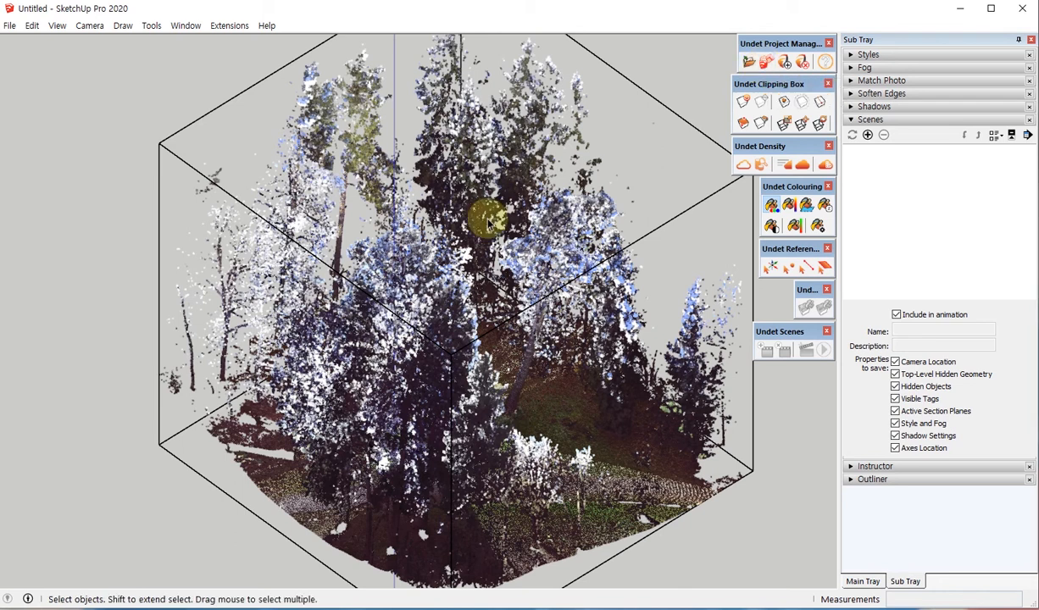
middle_drag(495, 220, 417, 431)
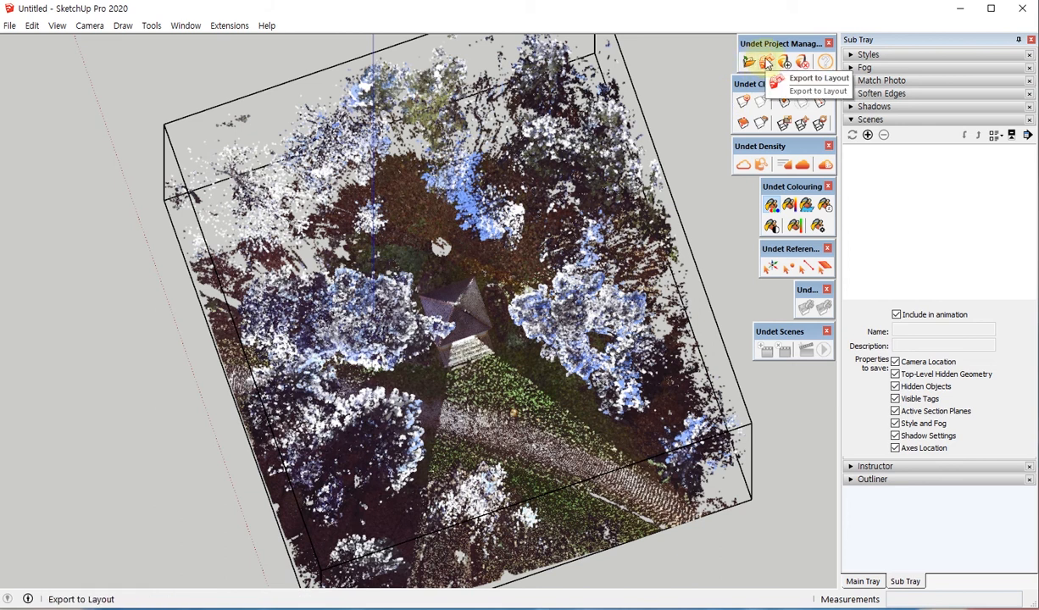
key(alt+Tab)
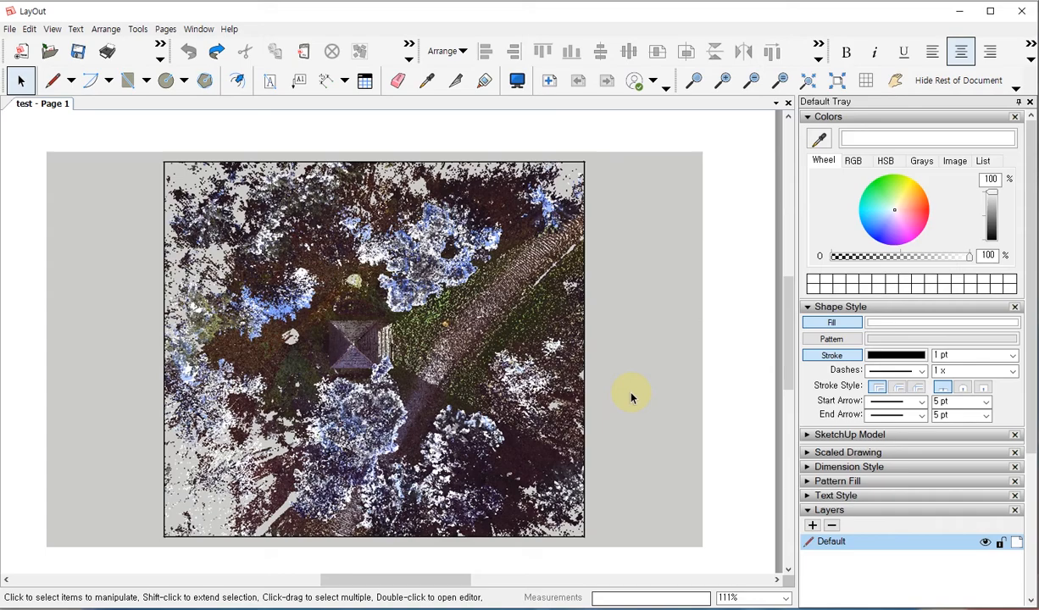
Step: Return to SketchUp and examine the chapel, the surrounding trees and the clipping box extents from different sides and distances
mouse_move(432, 334)
middle_down()
mouse_move(486, 259)
mouse_move(439, 328)
middle_up()
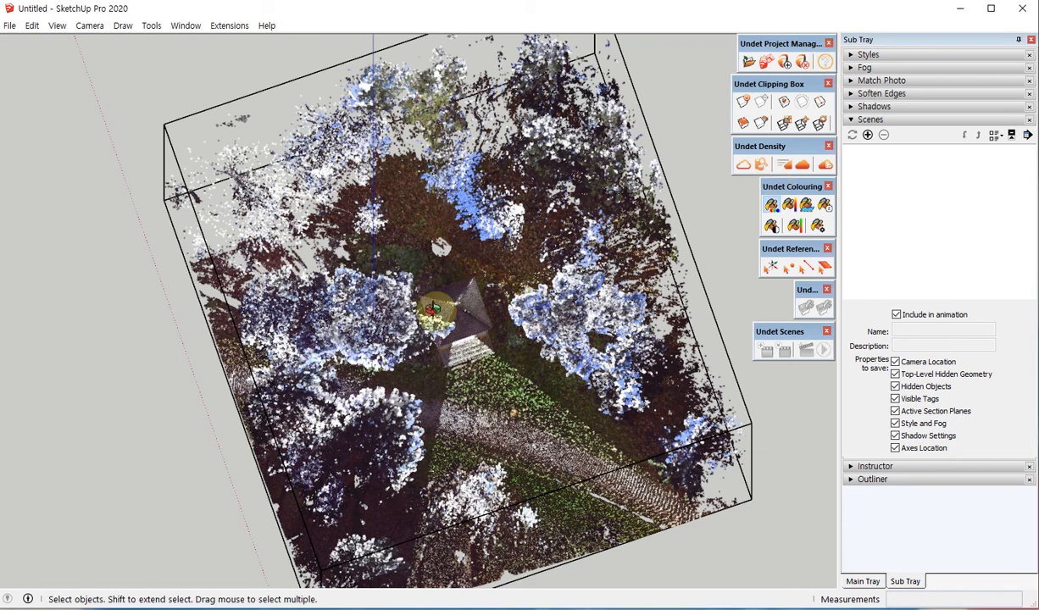
middle_drag(420, 300, 514, 174)
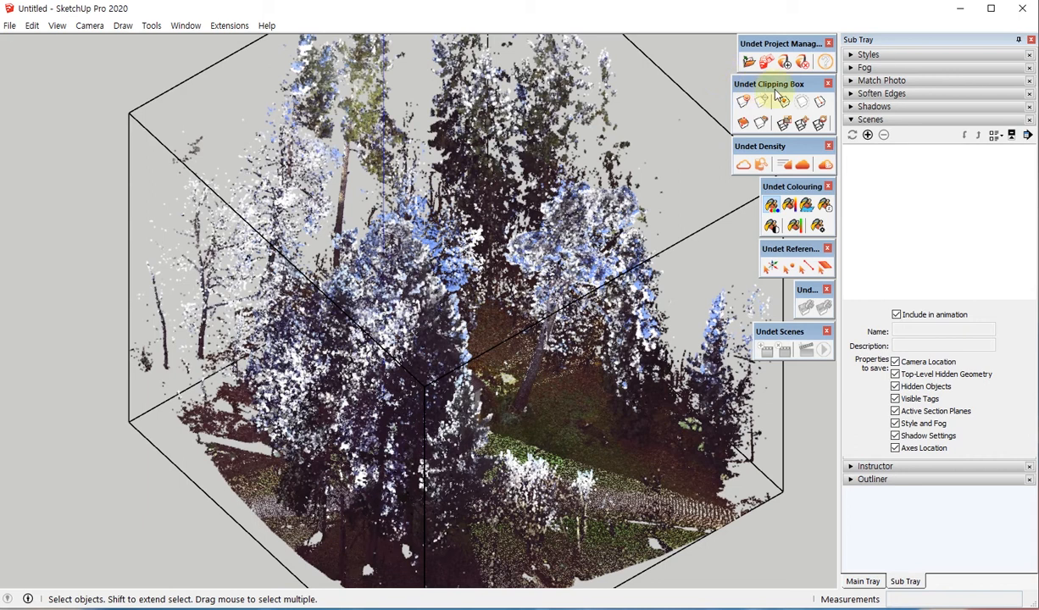
scroll(480, 292, down, 4)
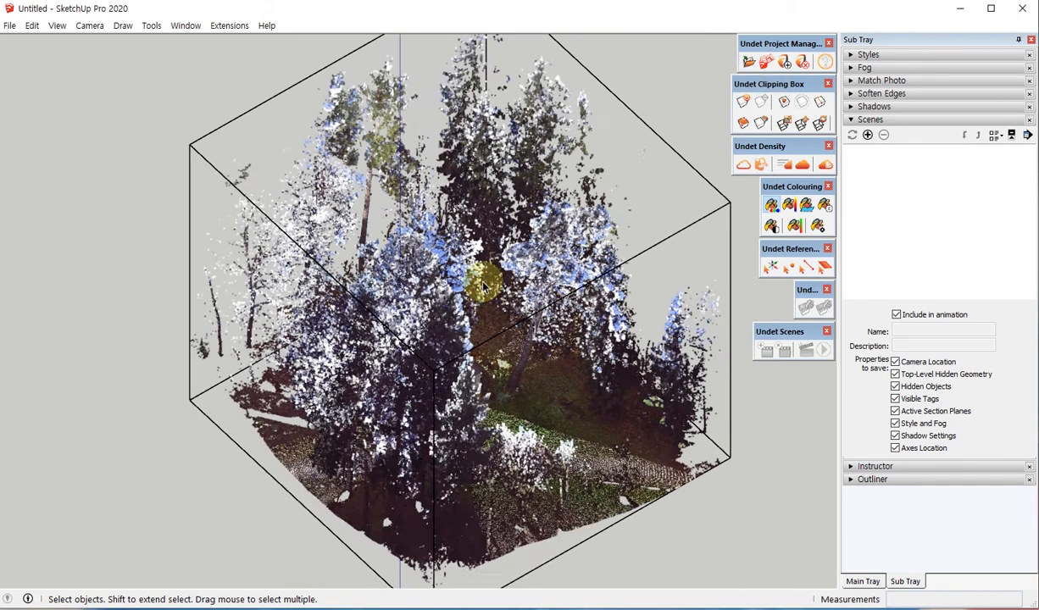
middle_drag(542, 351, 404, 366)
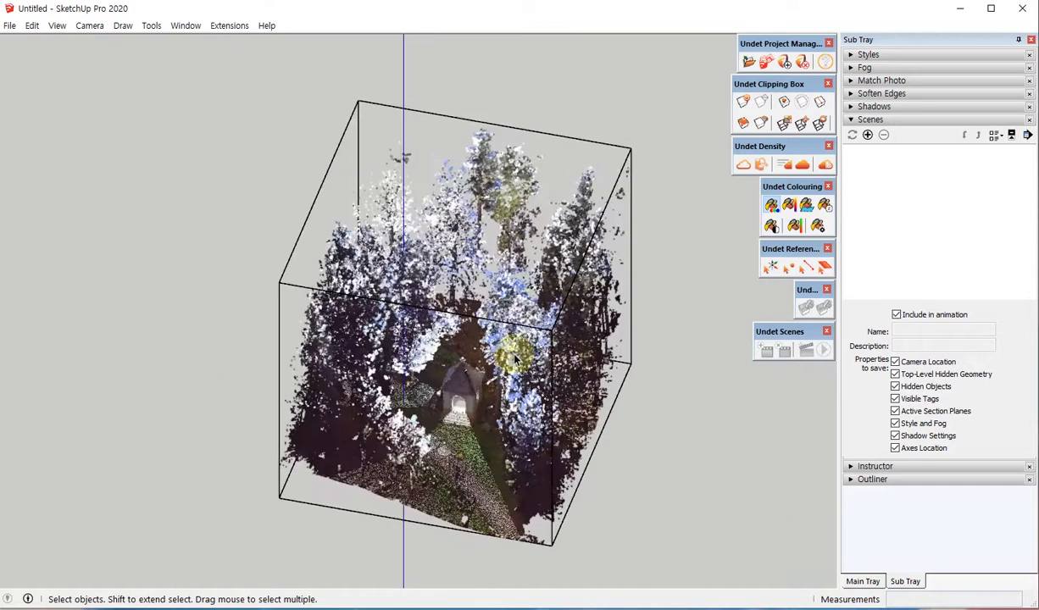
middle_drag(493, 338, 500, 382)
scroll(500, 383, up, 3)
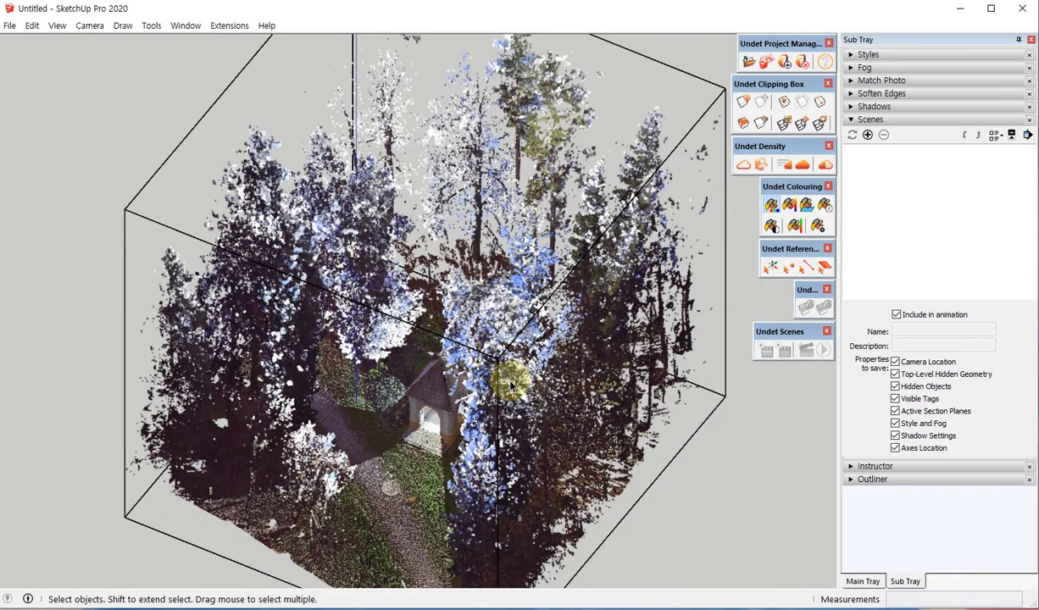
scroll(511, 386, down, 3)
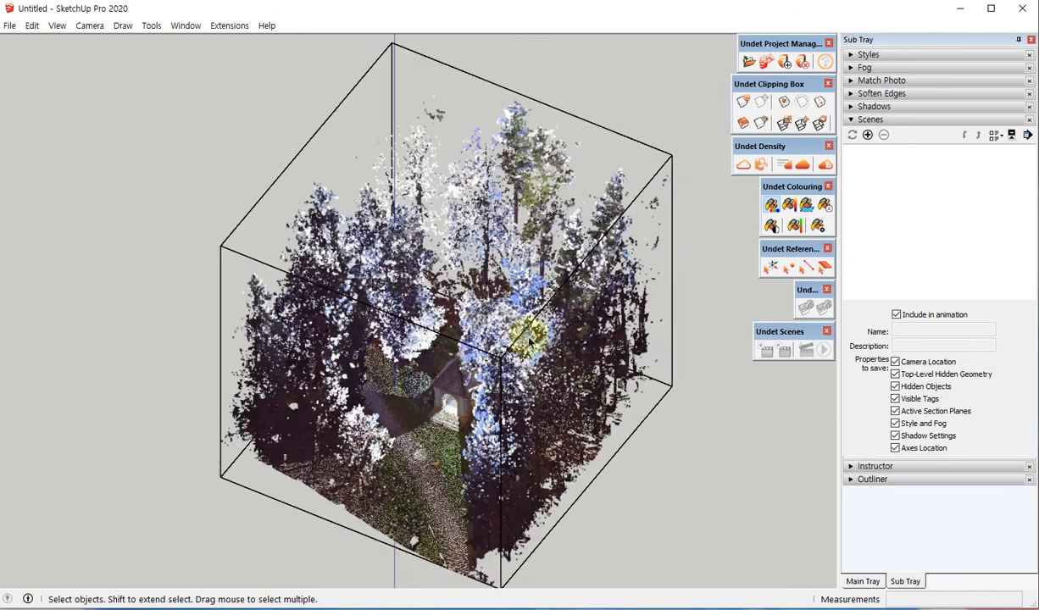
middle_drag(506, 298, 610, 201)
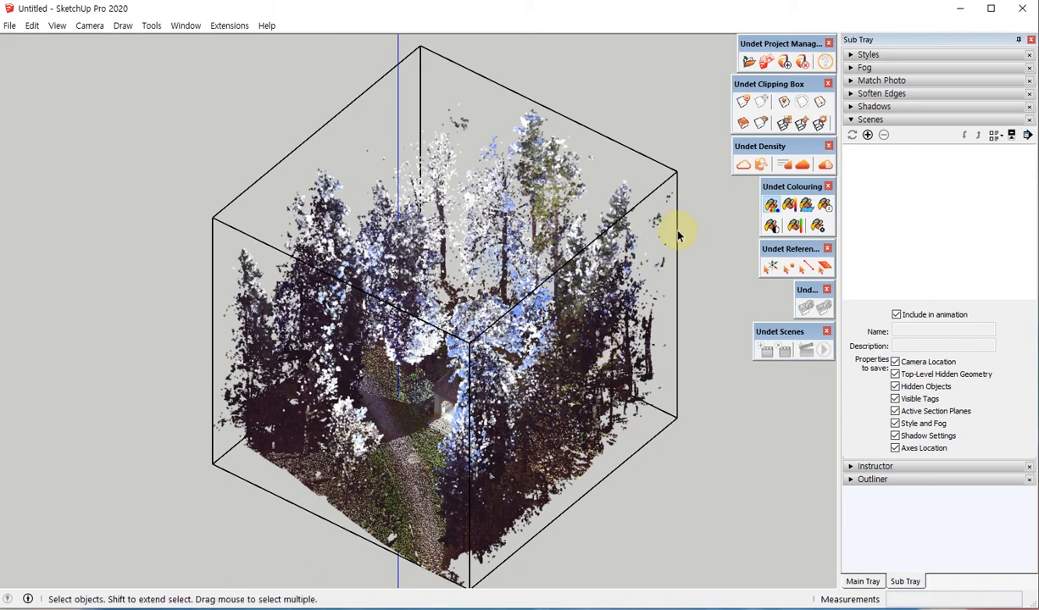
scroll(675, 209, up, 3)
middle_drag(578, 291, 505, 295)
scroll(594, 141, down, 3)
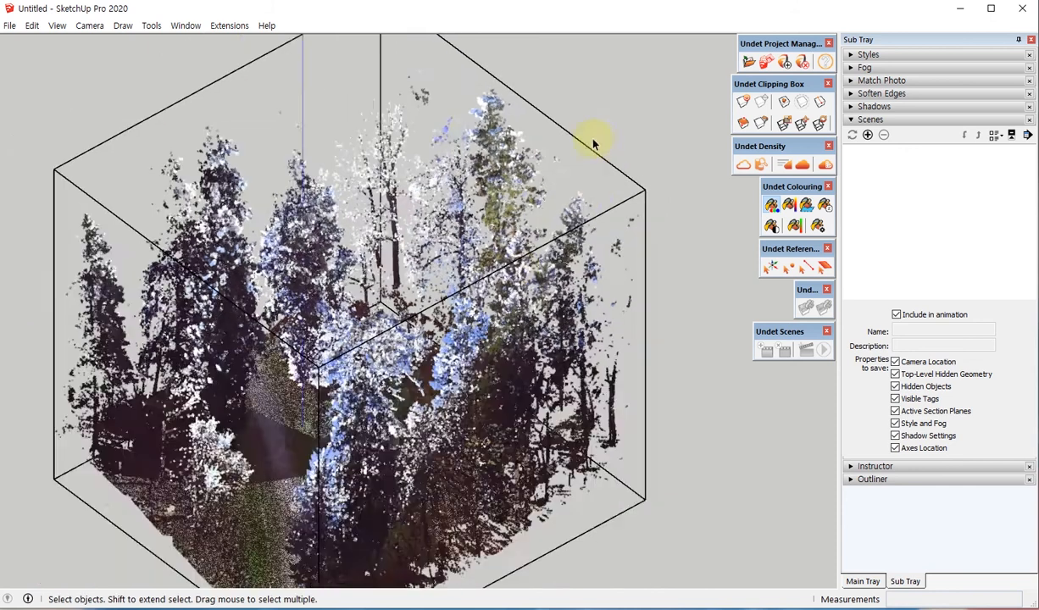
middle_drag(566, 204, 514, 187)
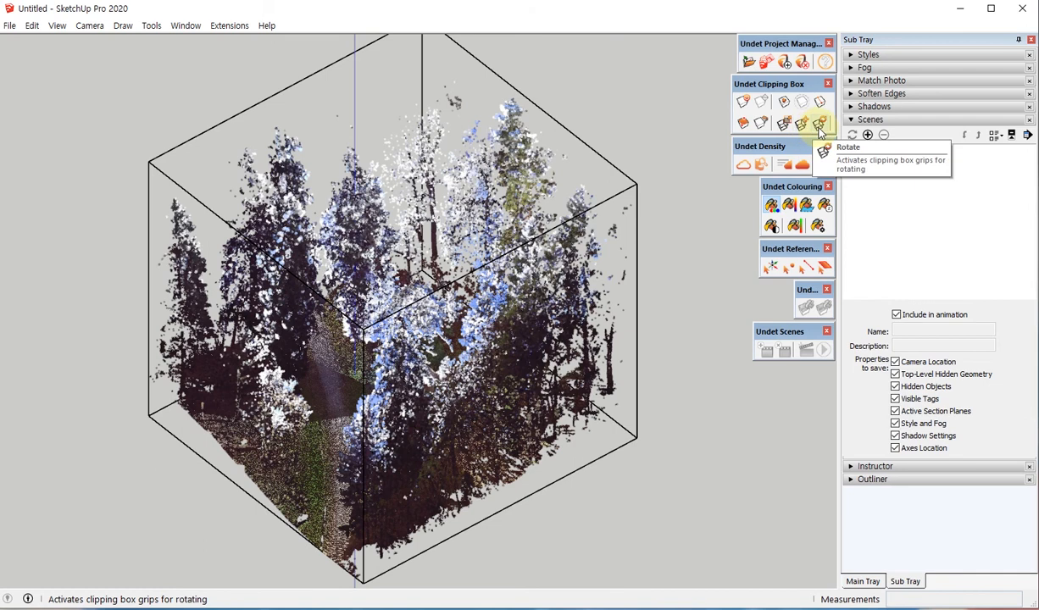
middle_drag(475, 153, 491, 284)
scroll(491, 284, up, 2)
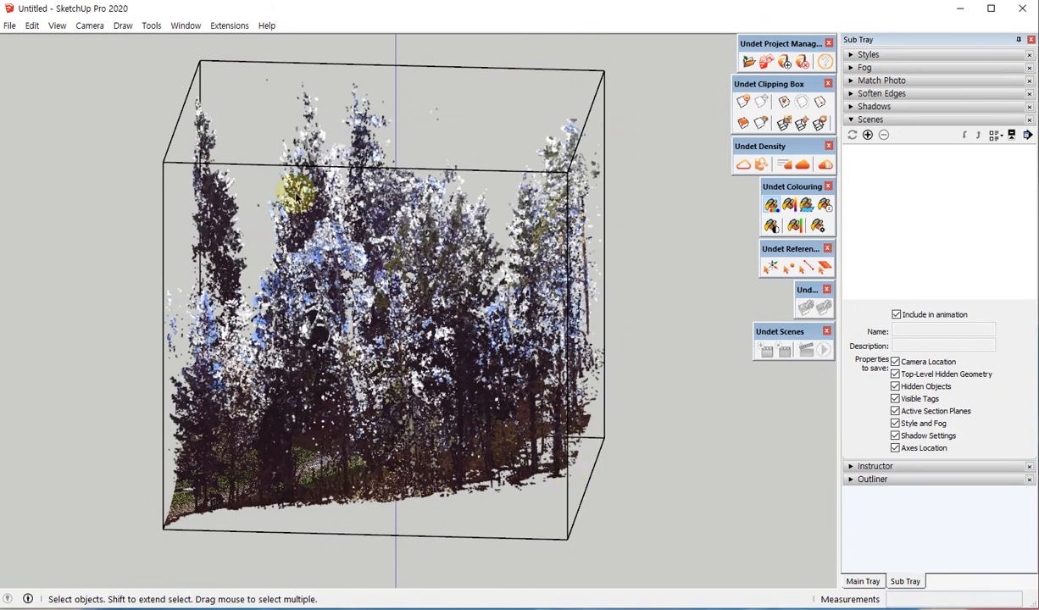
middle_drag(271, 212, 734, 175)
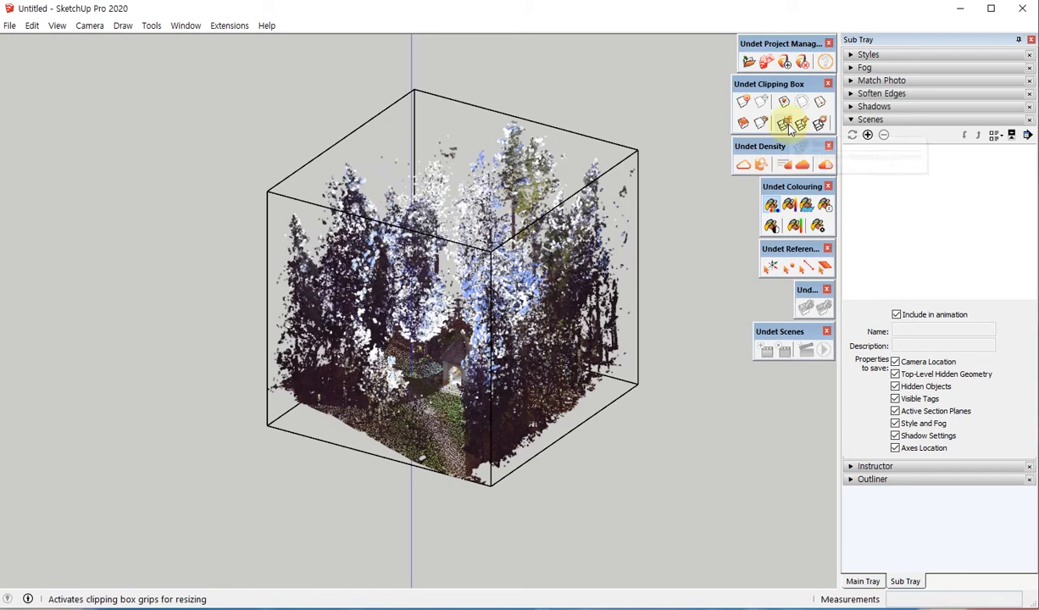
Step: Resize the clipping box vertically by pulling its top face down to a blue scale of about 0.36
click(784, 125)
middle_drag(576, 324, 707, 181)
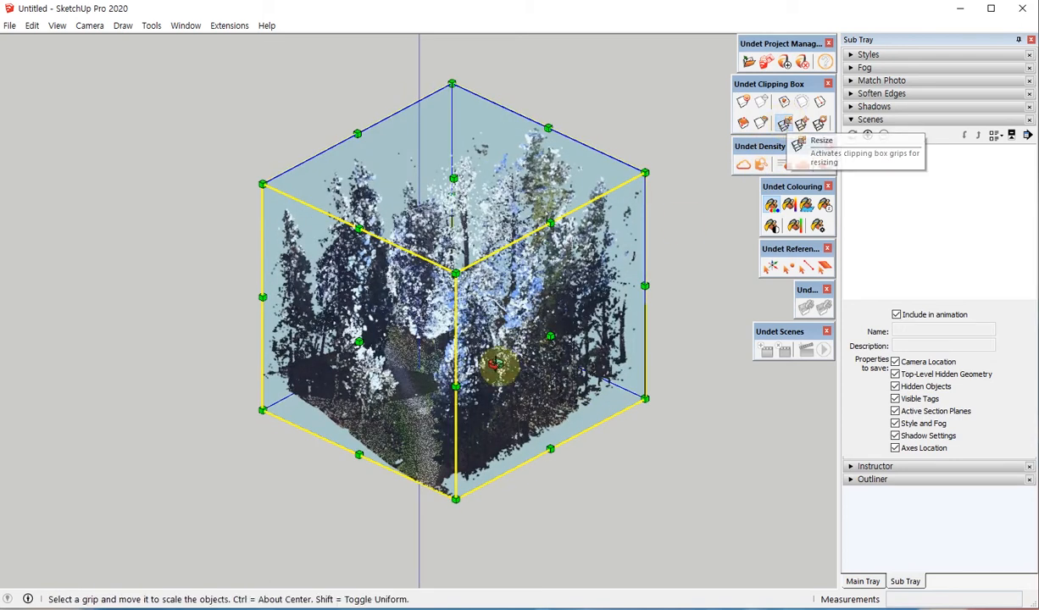
middle_drag(483, 356, 489, 196)
drag(453, 180, 458, 343)
key(Escape)
middle_drag(458, 343, 197, 366)
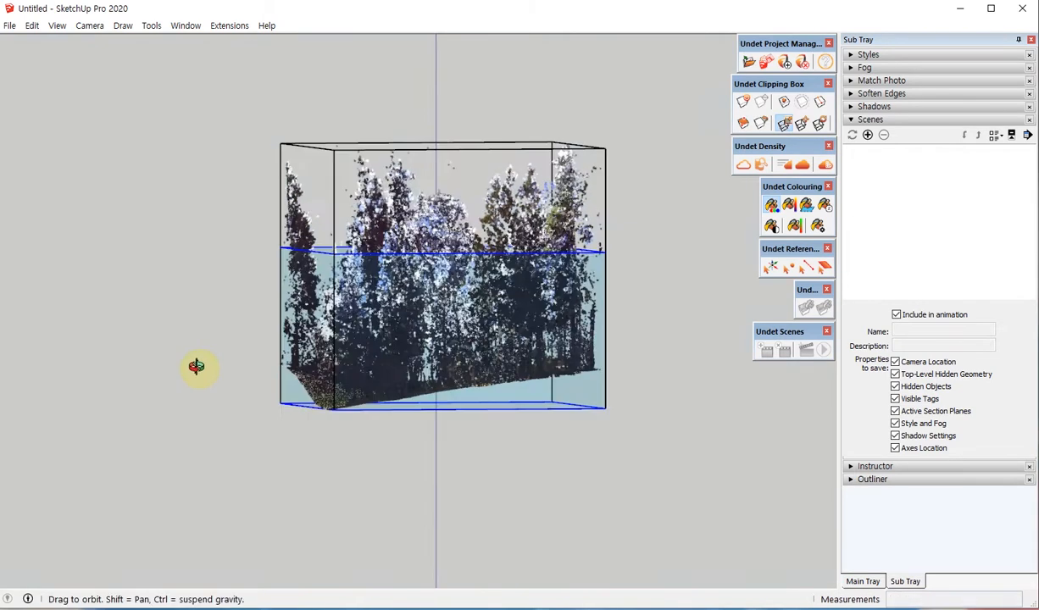
drag(197, 366, 230, 313)
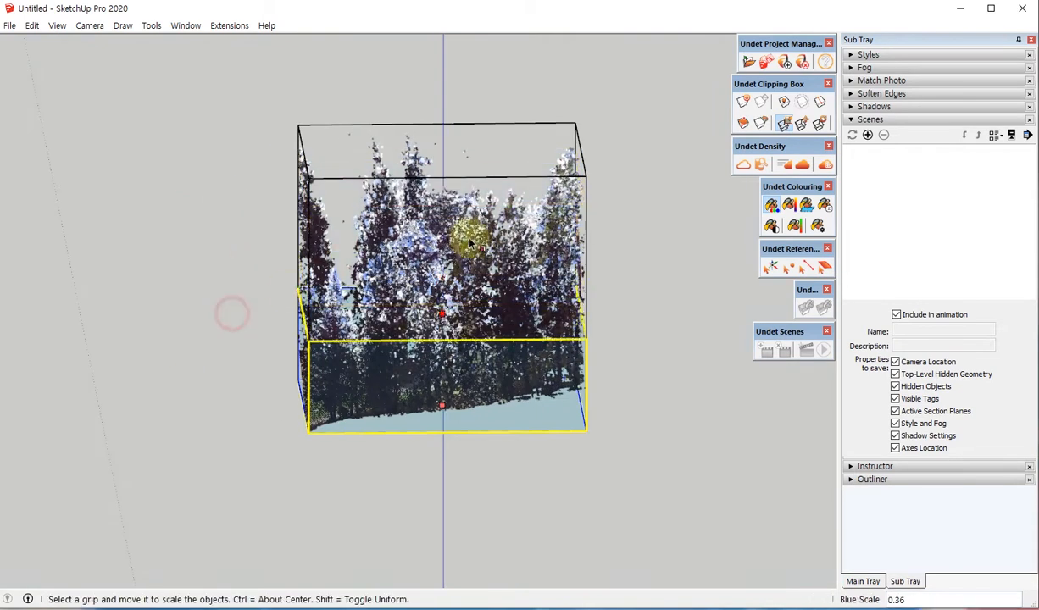
middle_drag(472, 232, 489, 418)
scroll(259, 313, up, 3)
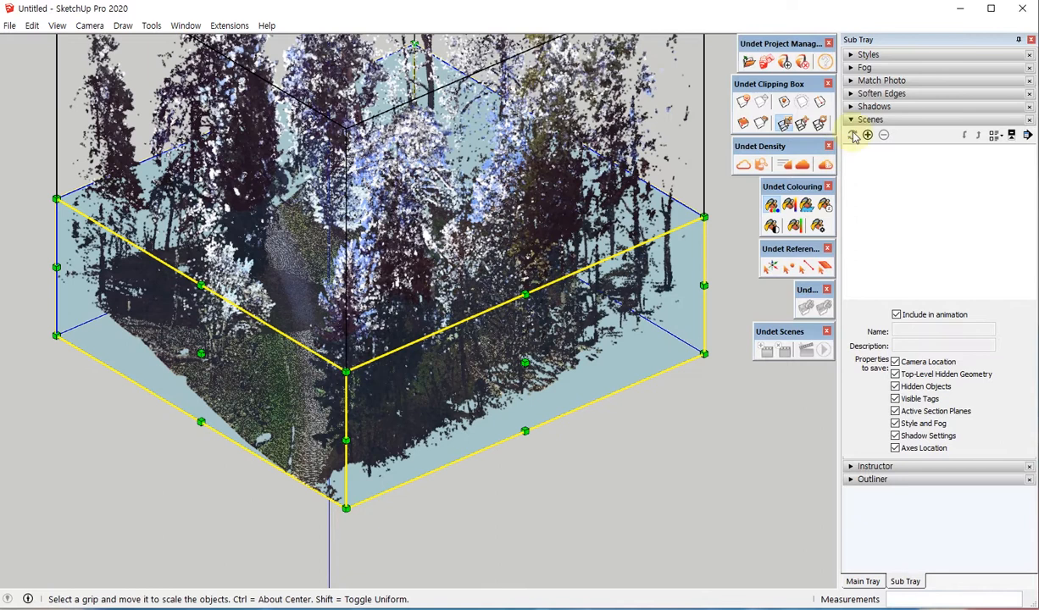
Step: Turn on clipping to the resized box so that only the points inside it are displayed
click(784, 124)
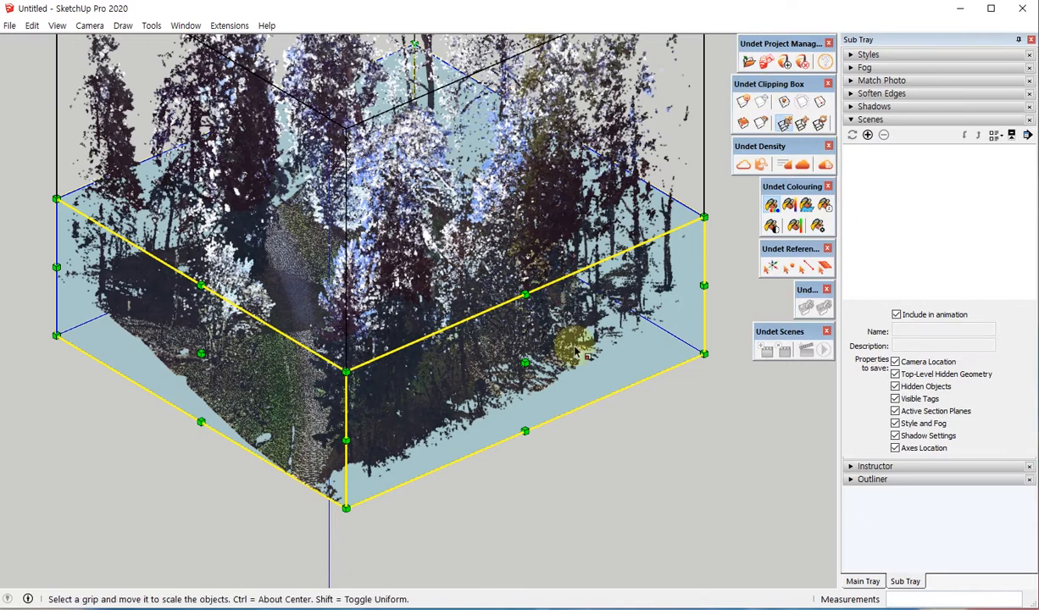
scroll(522, 406, down, 4)
middle_drag(522, 406, 430, 146)
key(s)
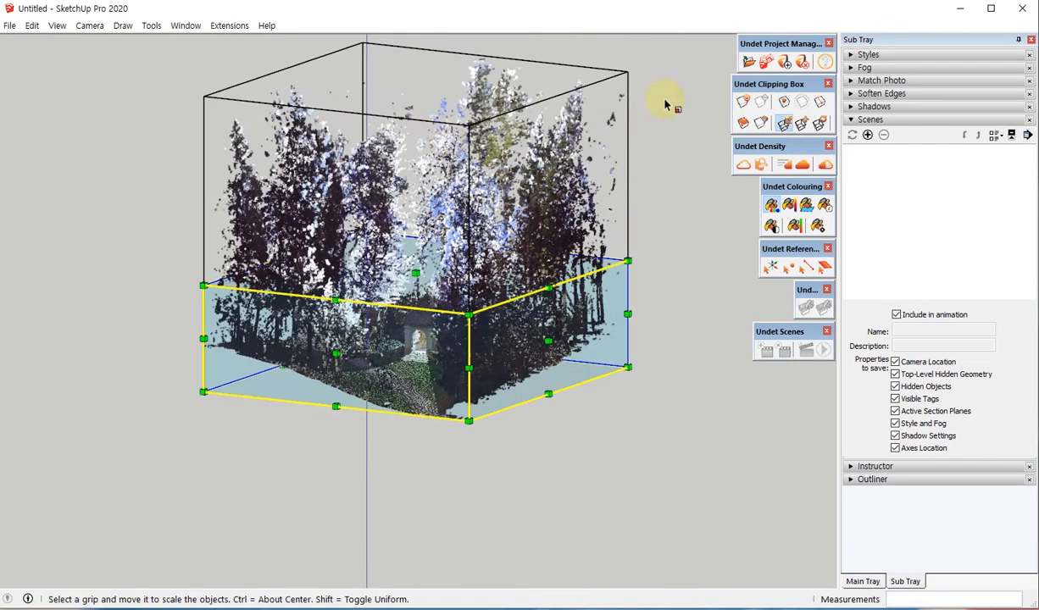
click(742, 103)
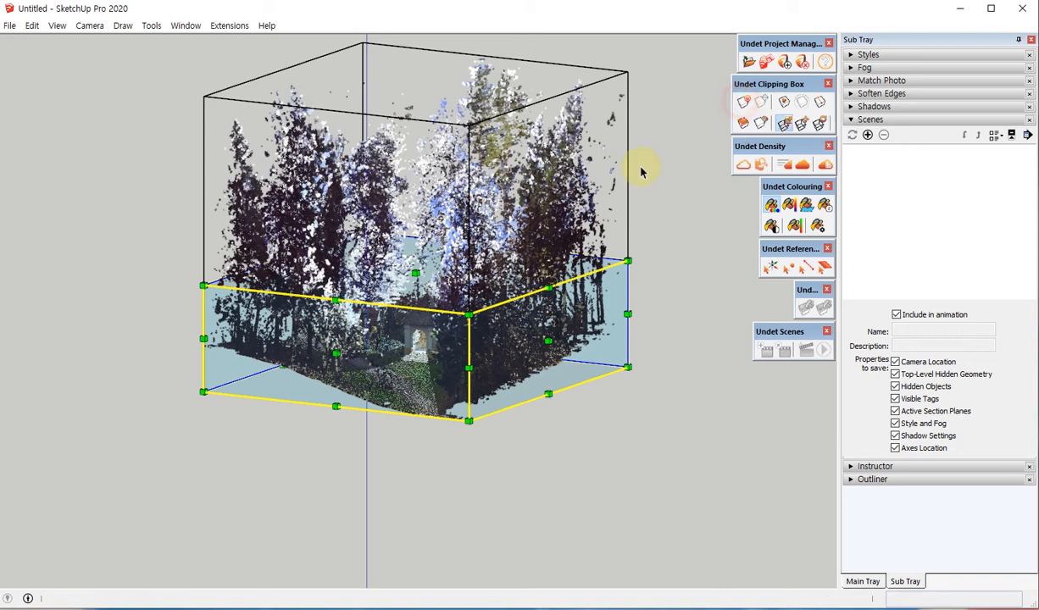
click(742, 102)
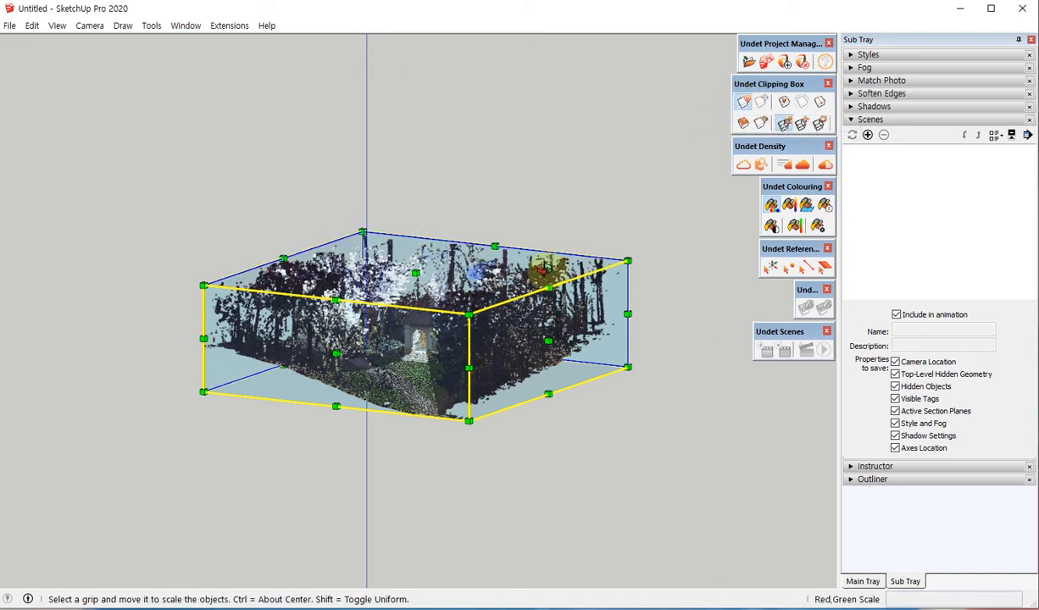
Step: Lower the clipping box's top face further above the chapel, to a blue scale of about 0.69
middle_drag(364, 407, 331, 484)
key(s)
scroll(458, 337, up, 5)
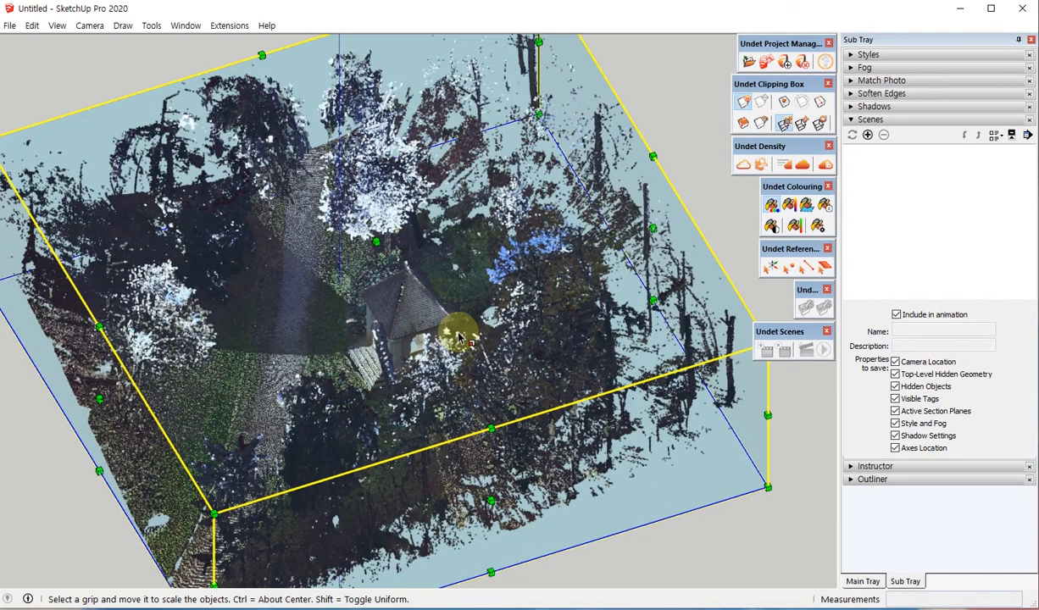
scroll(458, 338, down, 5)
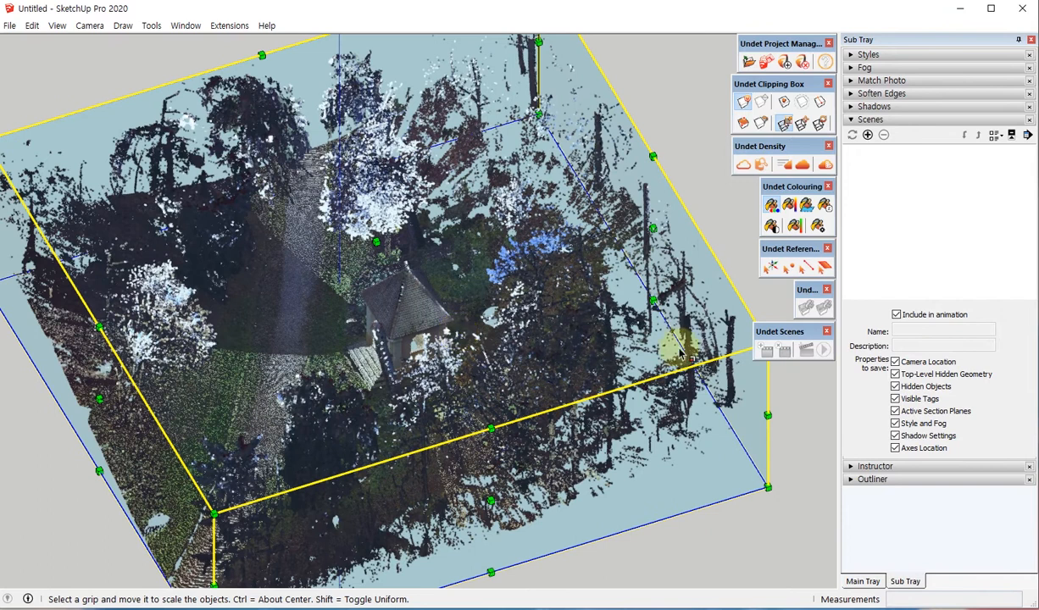
middle_drag(540, 329, 666, 106)
drag(666, 106, 655, 290)
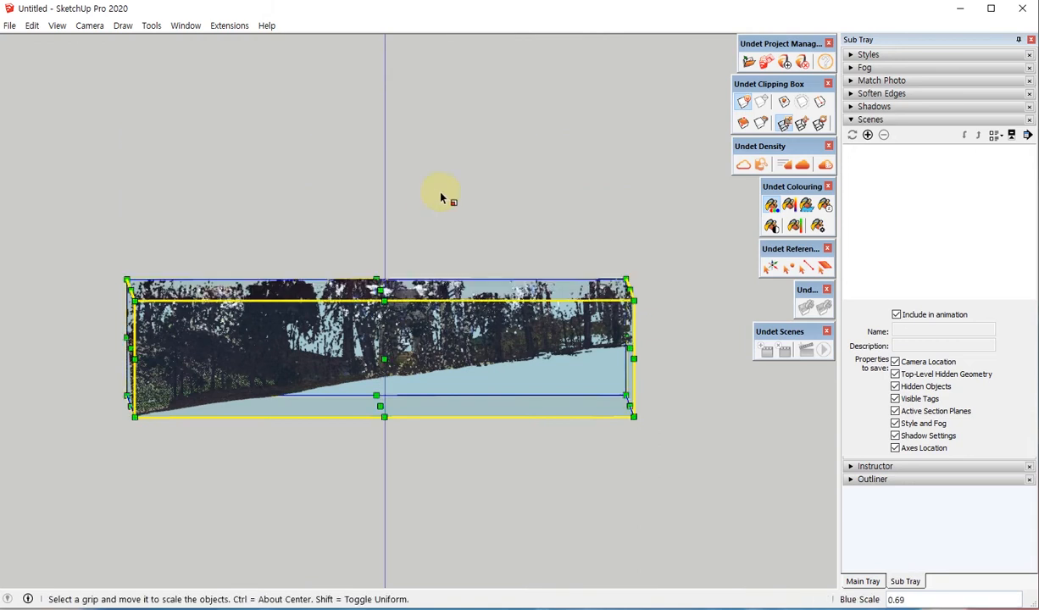
Step: Pull one side face of the clipping box inward toward the chapel to a green scale of about 0.61, then deselect the box
middle_drag(255, 377, 157, 434)
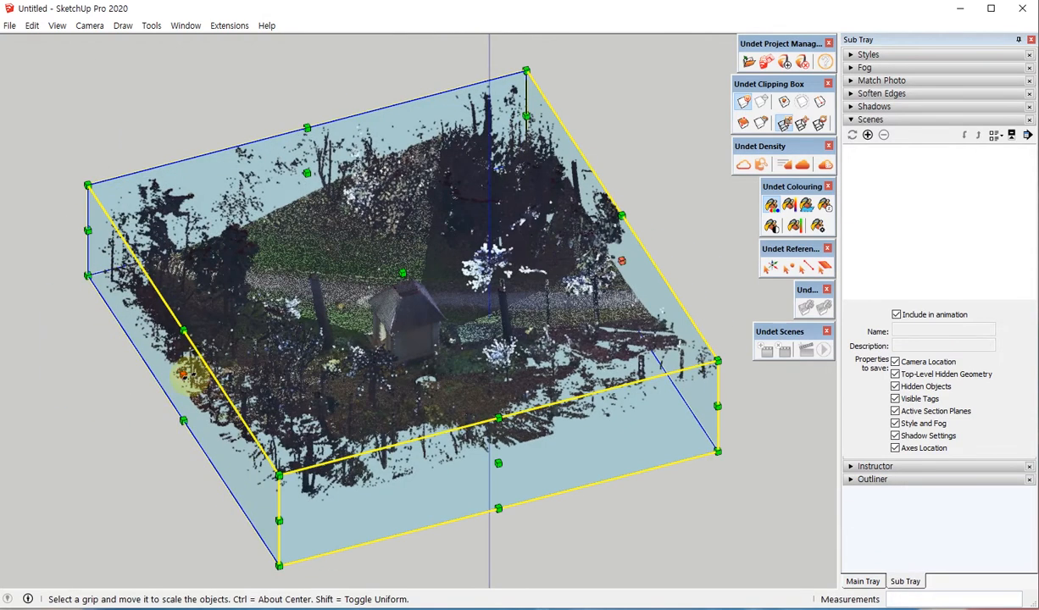
drag(183, 374, 401, 383)
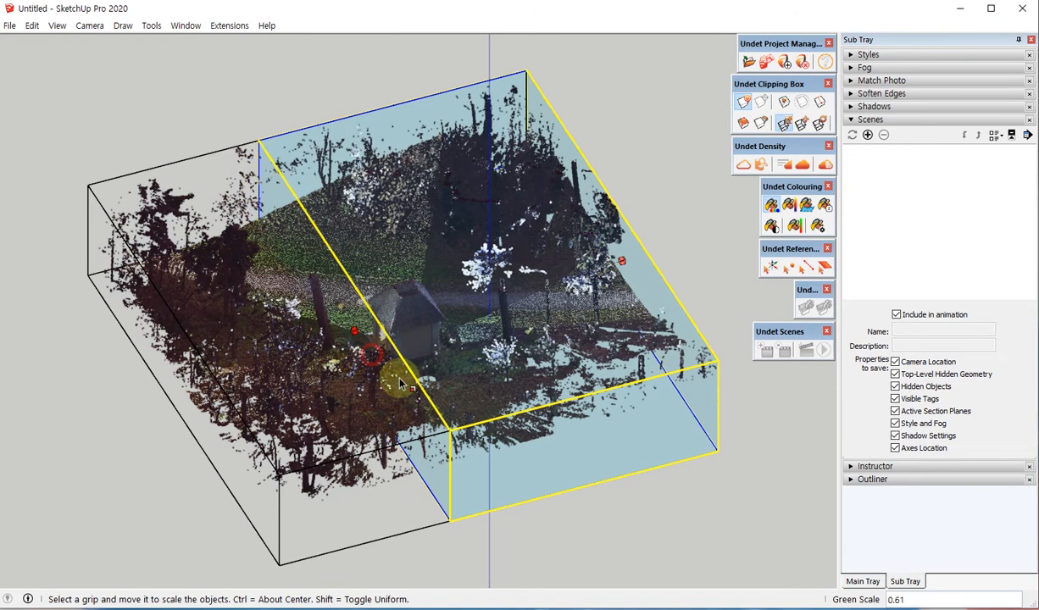
middle_drag(564, 315, 383, 197)
scroll(581, 267, up, 6)
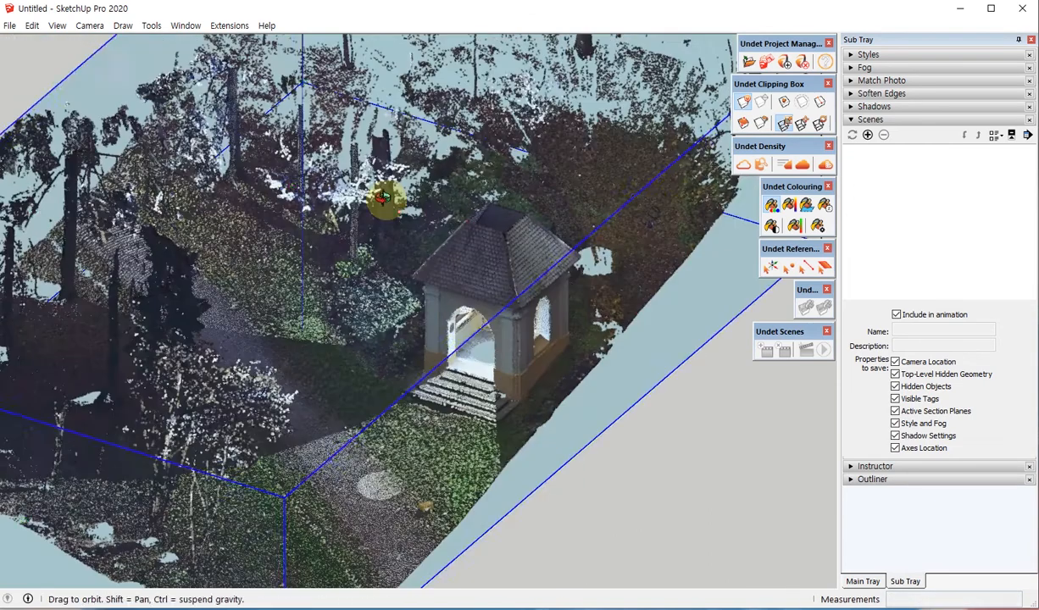
scroll(475, 224, down, 9)
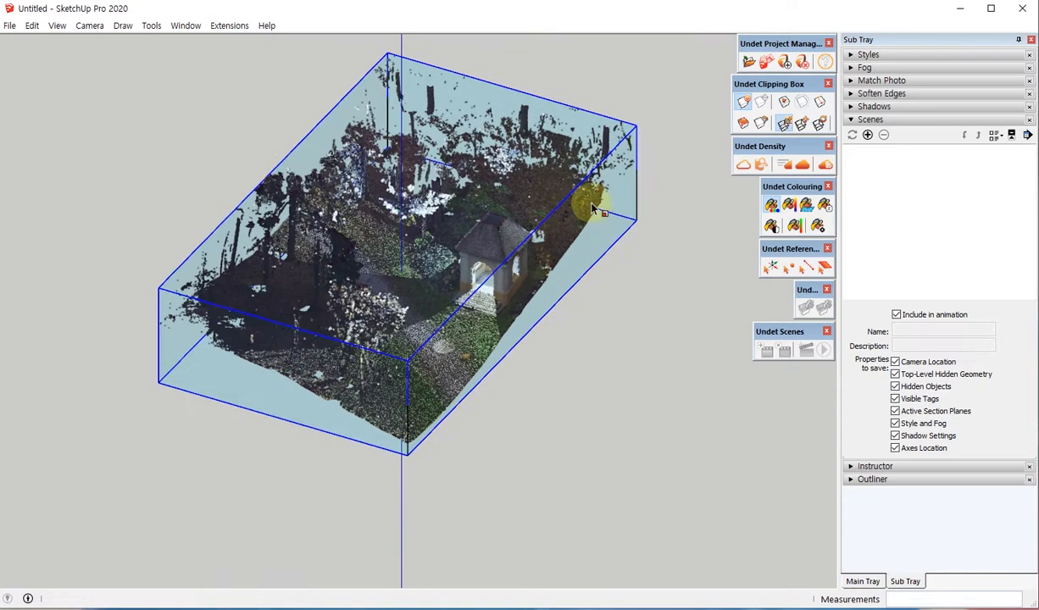
click(593, 207)
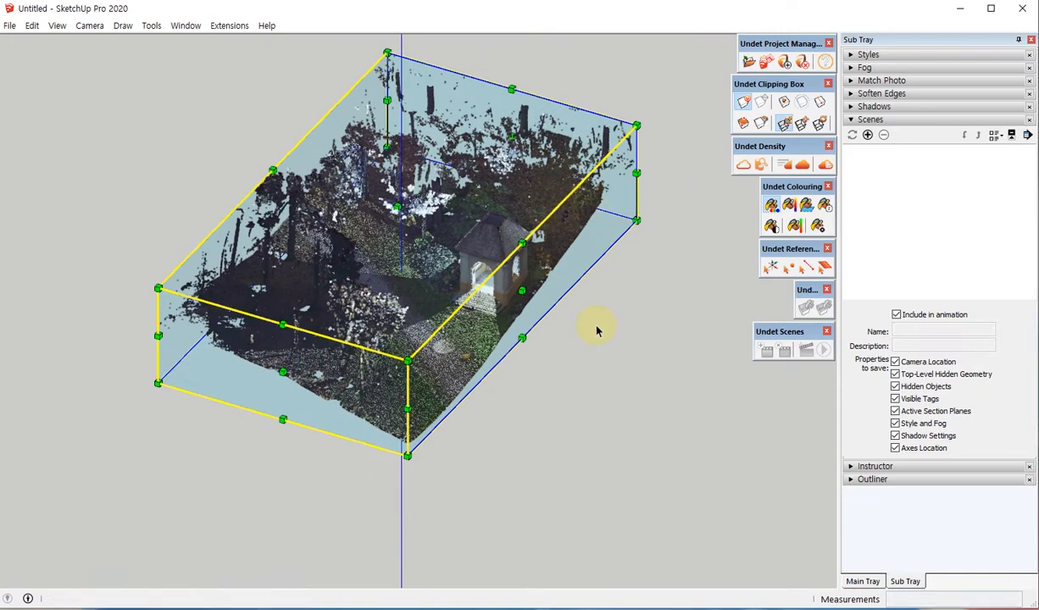
key(space)
click(597, 377)
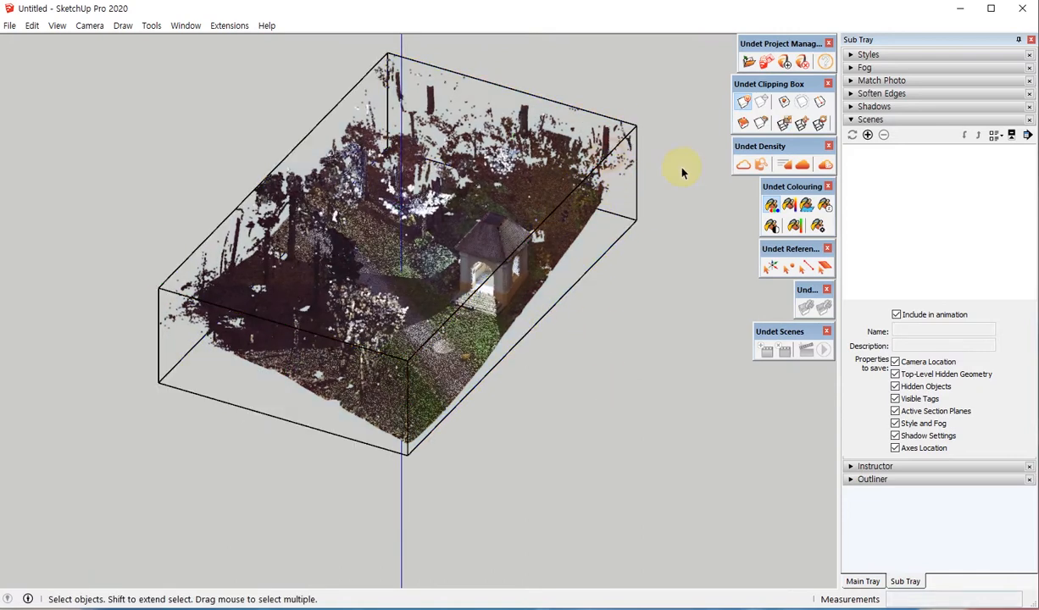
Step: Move the clipping box horizontally by about 10072 mm in the top view
click(800, 124)
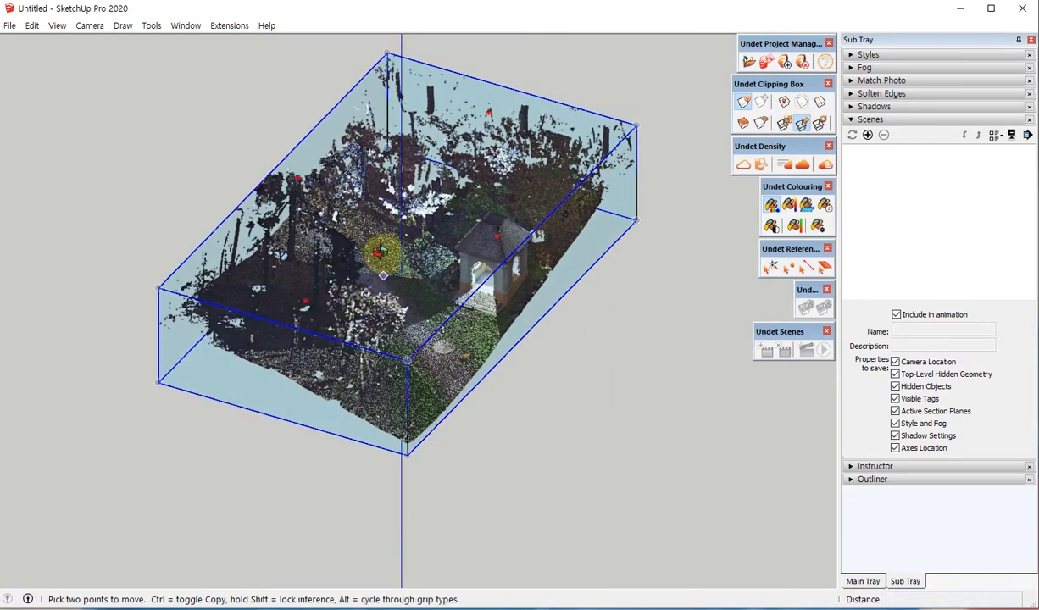
key(t)
click(444, 199)
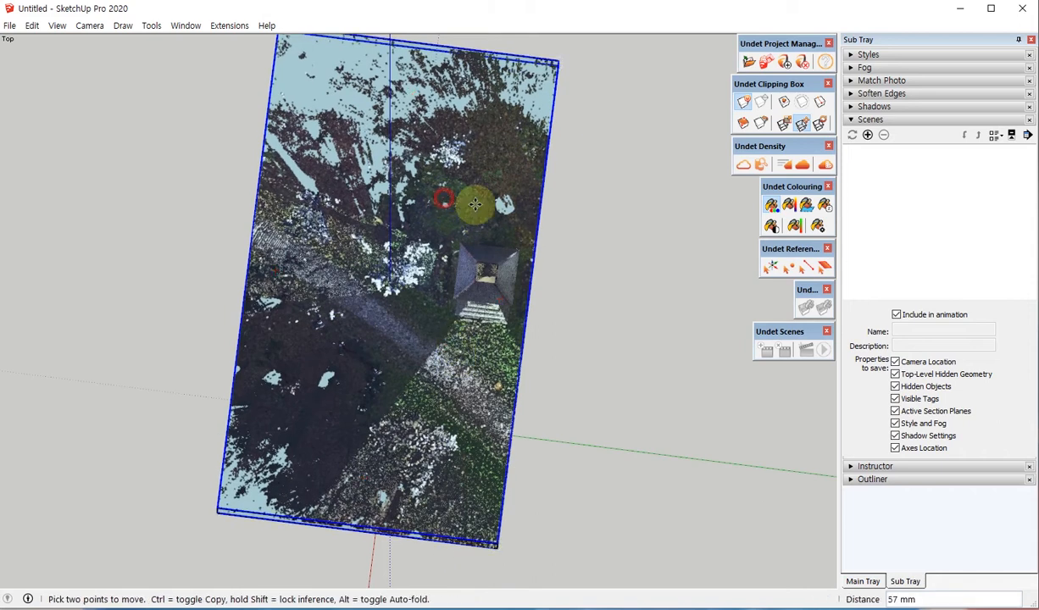
click(567, 533)
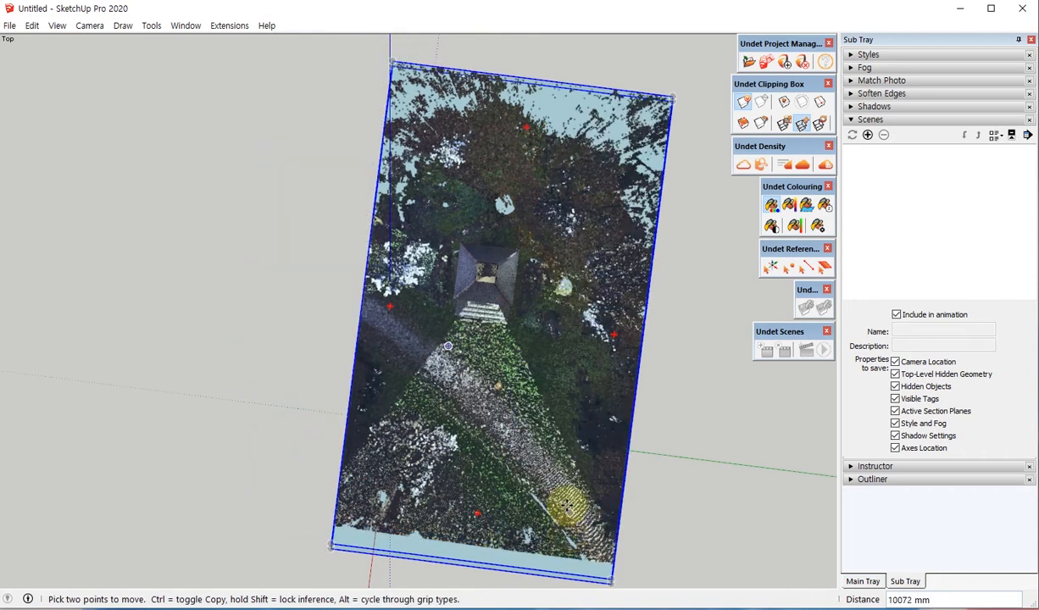
Step: Shift the clipping box back and forth around the chapel in the top view, with a final move of about 6297 mm
click(552, 487)
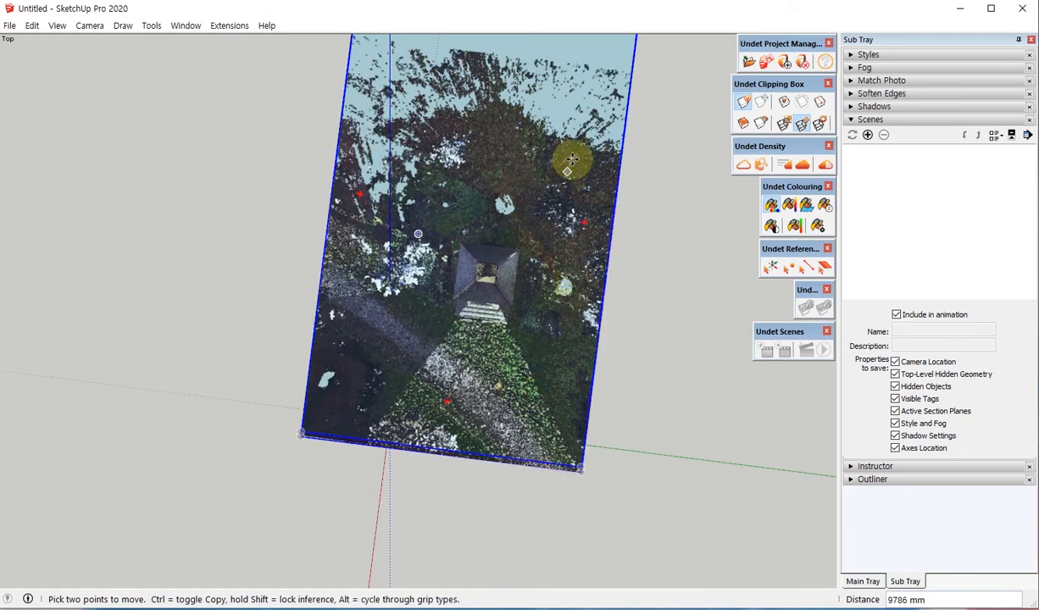
click(573, 157)
click(541, 264)
key(Escape)
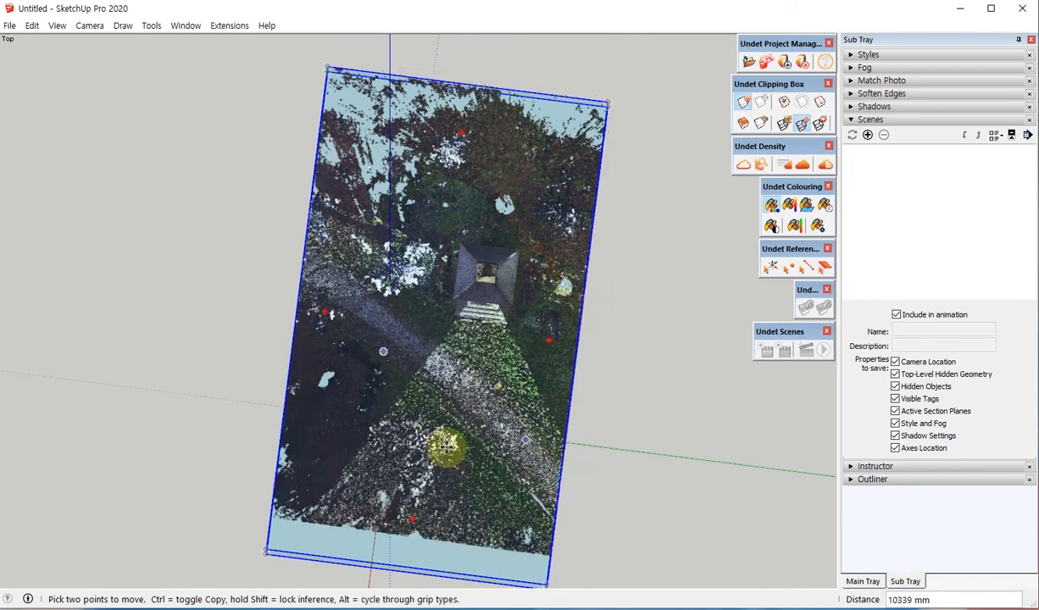
click(483, 410)
click(551, 483)
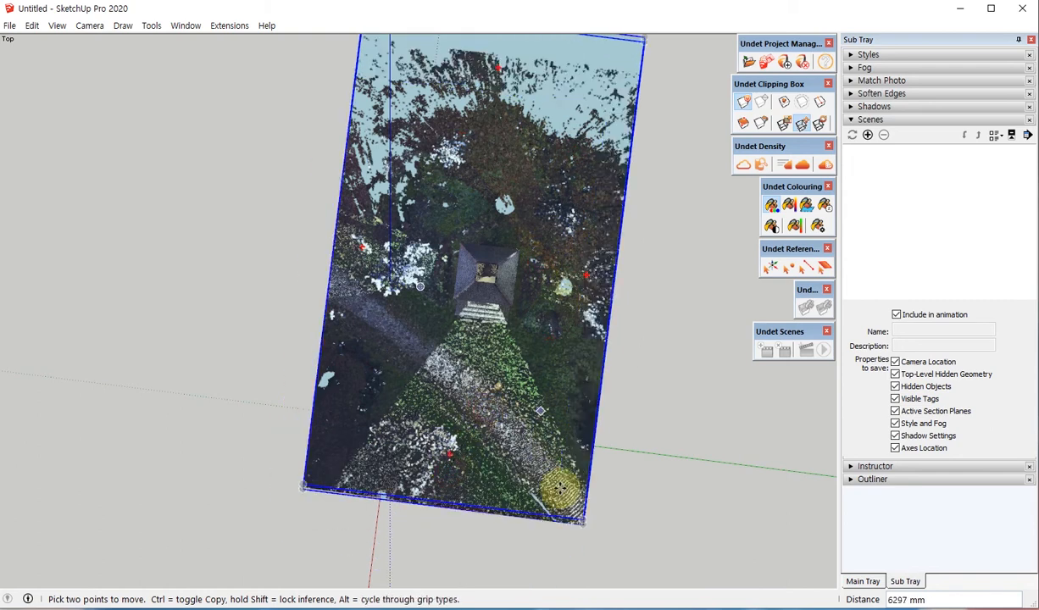
Step: Move the clipping box vertically upward, then back down so that it encloses the chapel and the ground
middle_drag(557, 487, 475, 290)
middle_drag(574, 297, 551, 297)
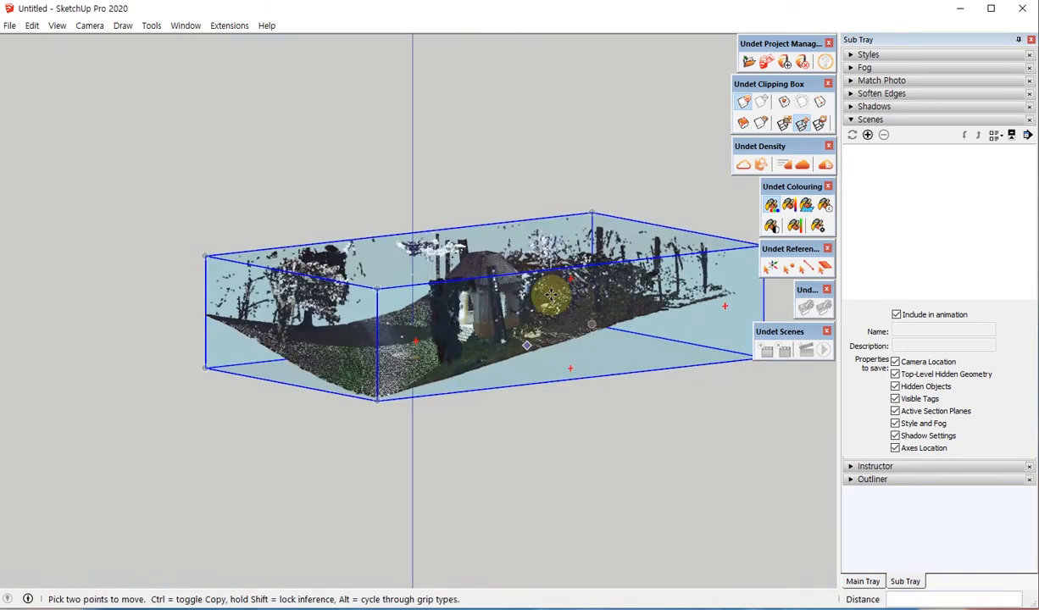
click(563, 278)
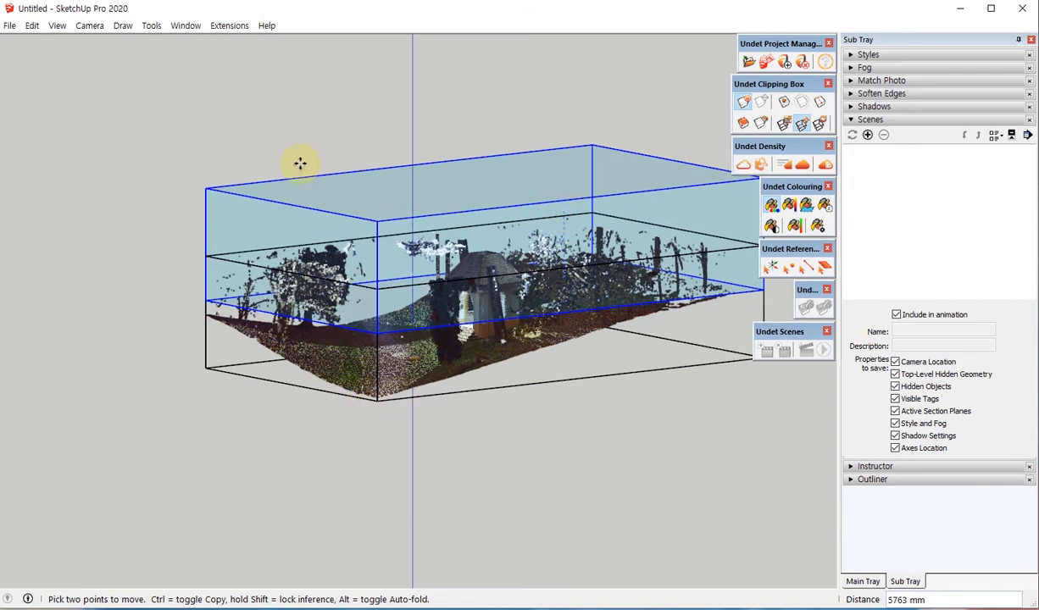
middle_drag(297, 161, 530, 246)
click(530, 246)
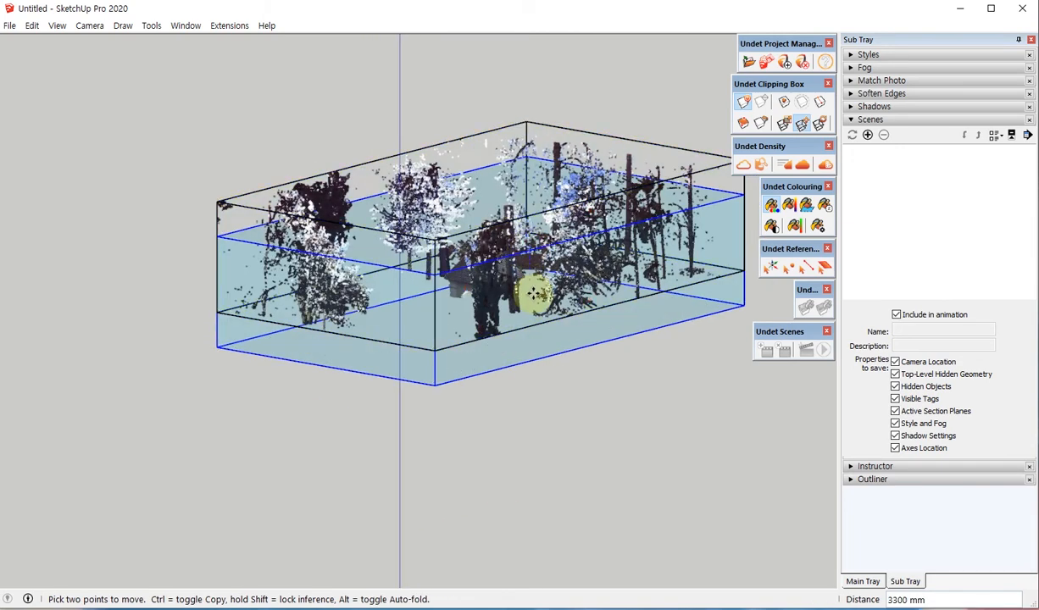
click(456, 529)
middle_drag(448, 517, 458, 424)
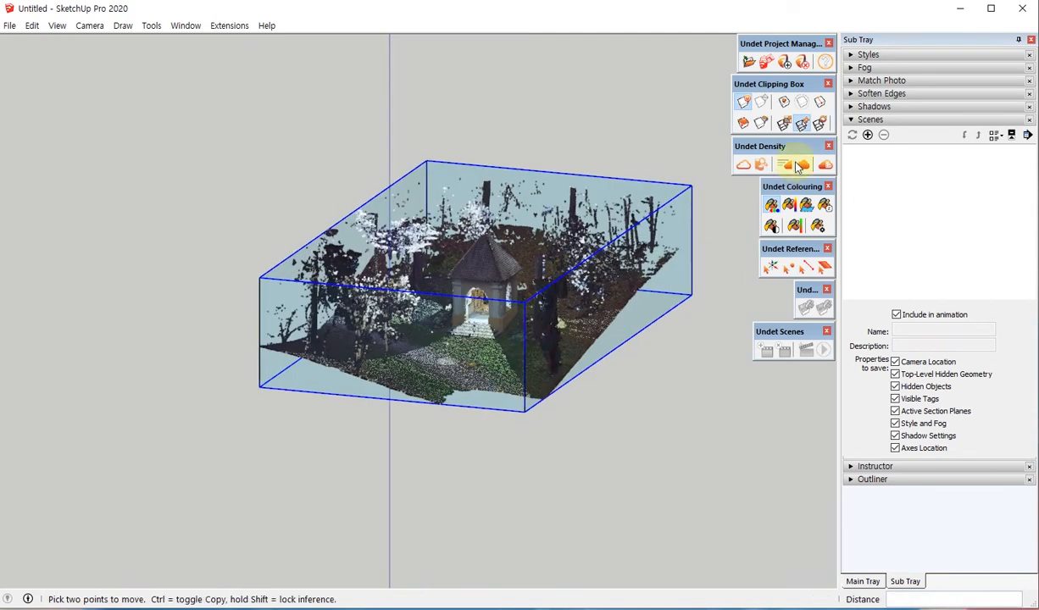
Step: Rotate the clipping box twice in the horizontal plane, the second time with the chapel roof as the rotation centre
click(819, 124)
middle_drag(355, 291, 496, 262)
click(502, 261)
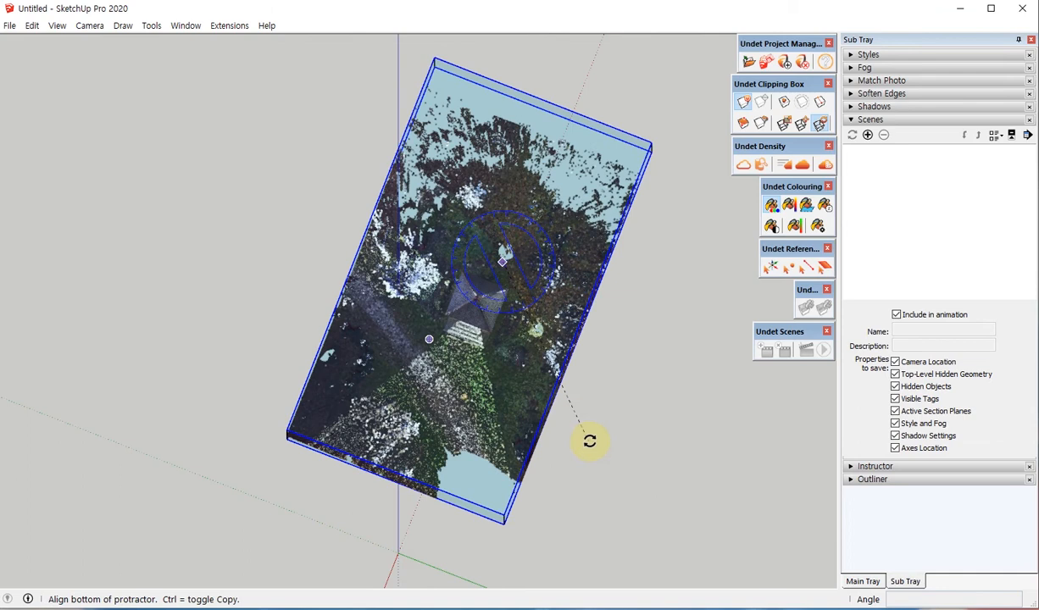
click(589, 441)
click(640, 311)
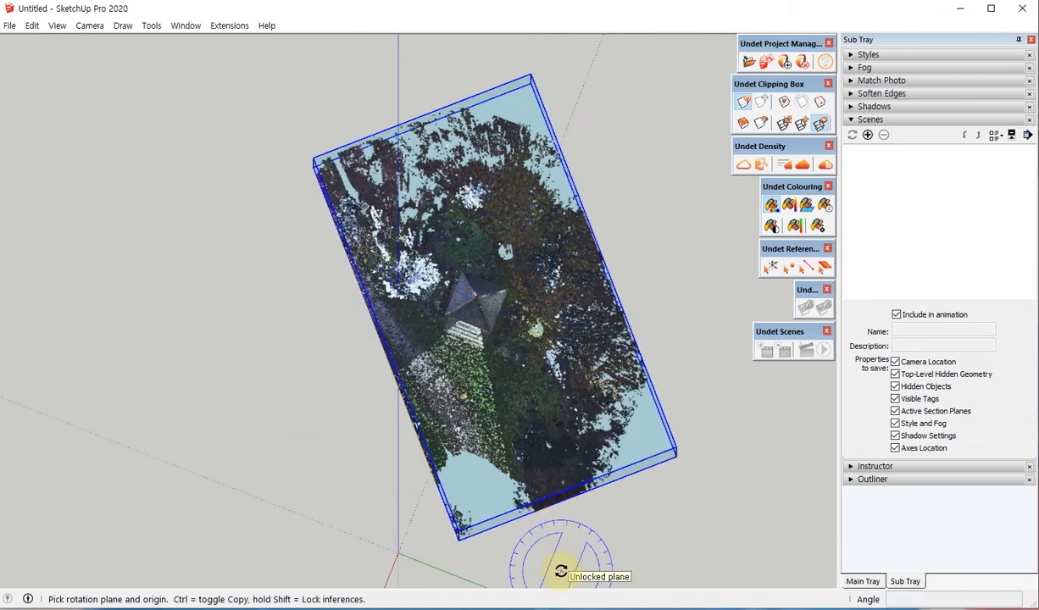
click(477, 293)
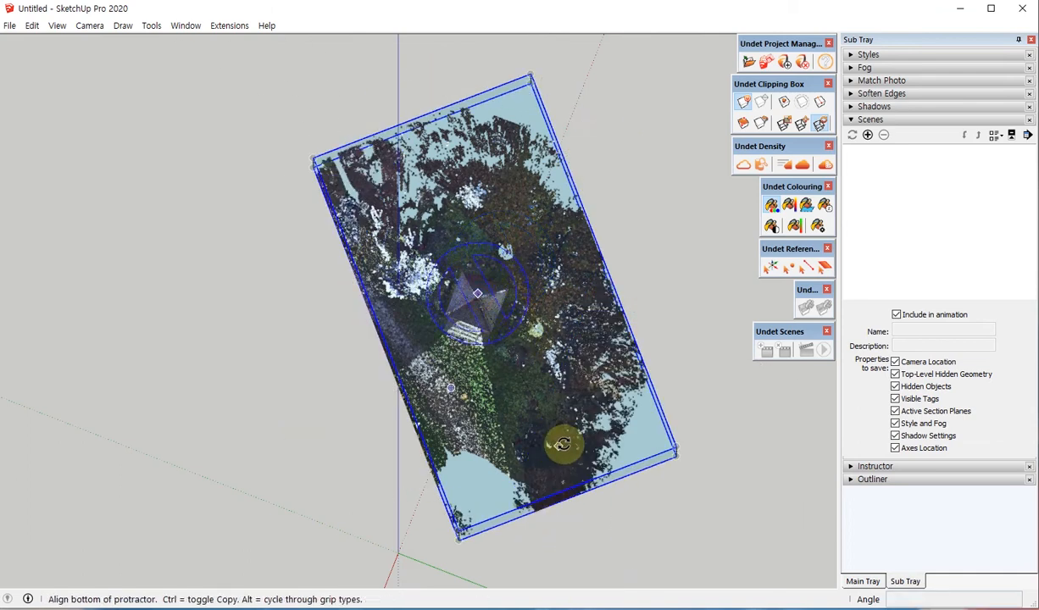
click(563, 441)
click(615, 314)
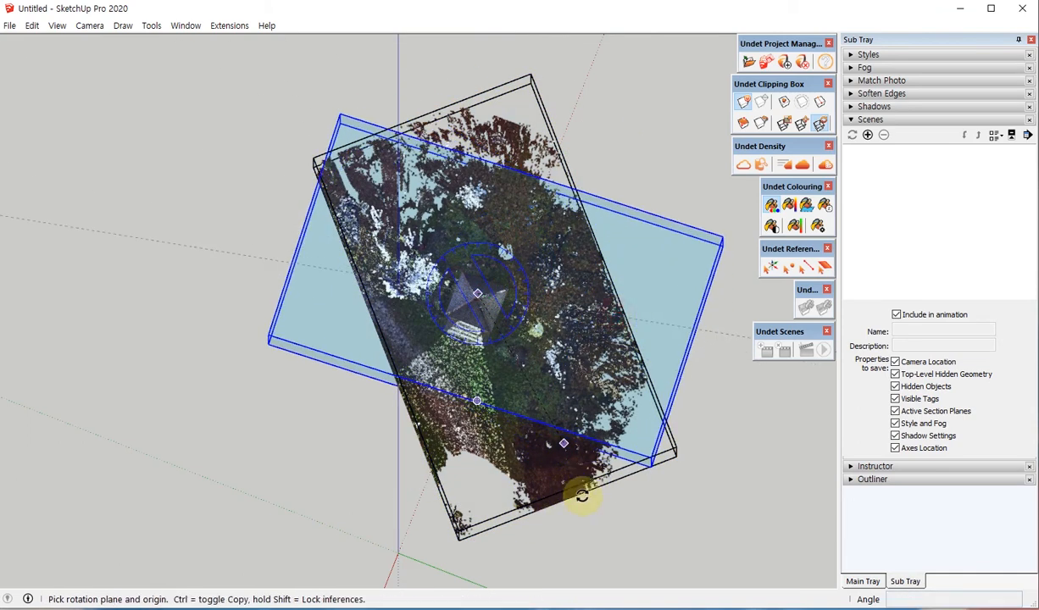
Step: Tilt the clipping box by about 15 degrees in a vertical plane beside the chapel and inspect the slanted section
middle_drag(595, 417, 394, 432)
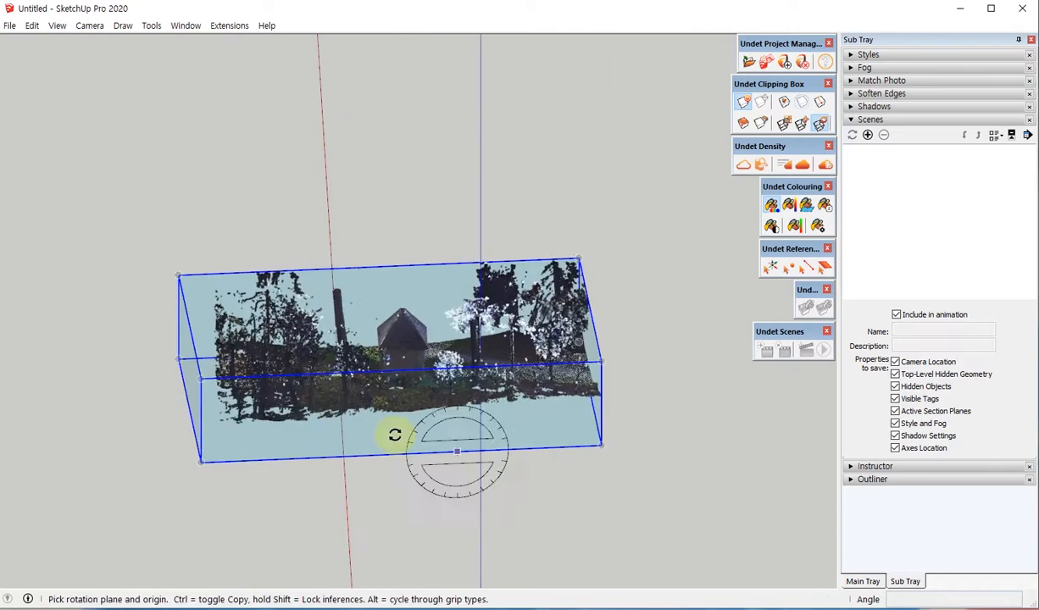
scroll(431, 371, up, 5)
click(440, 363)
click(207, 380)
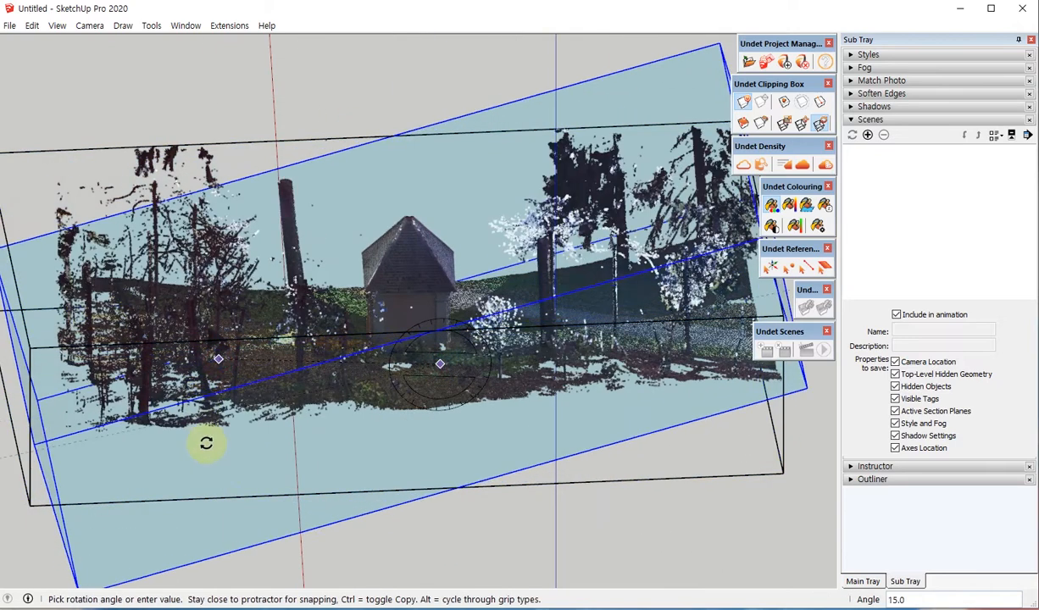
click(208, 449)
middle_drag(465, 219, 443, 286)
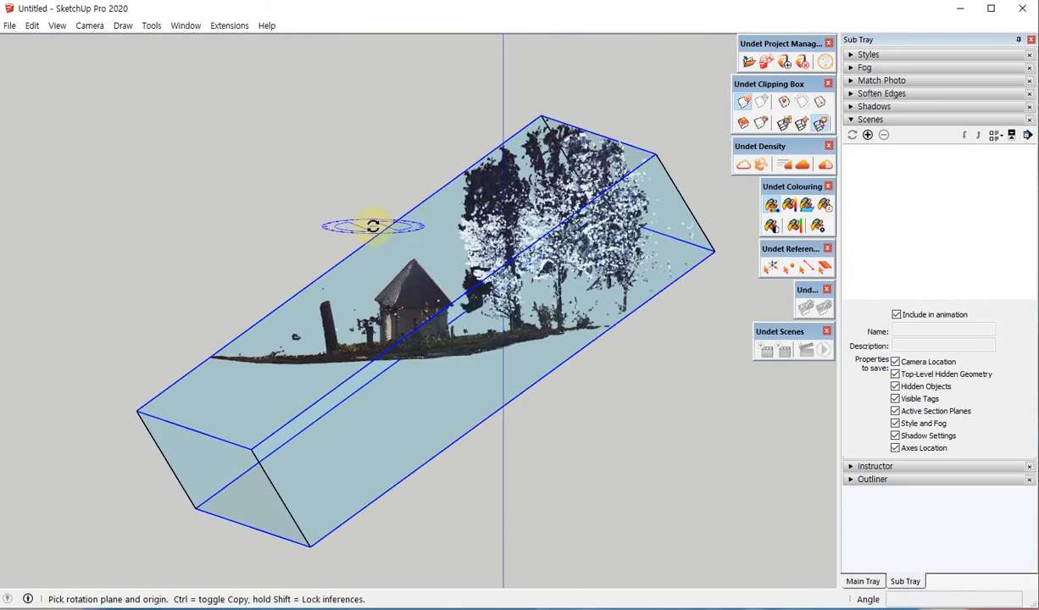
middle_drag(371, 243, 671, 360)
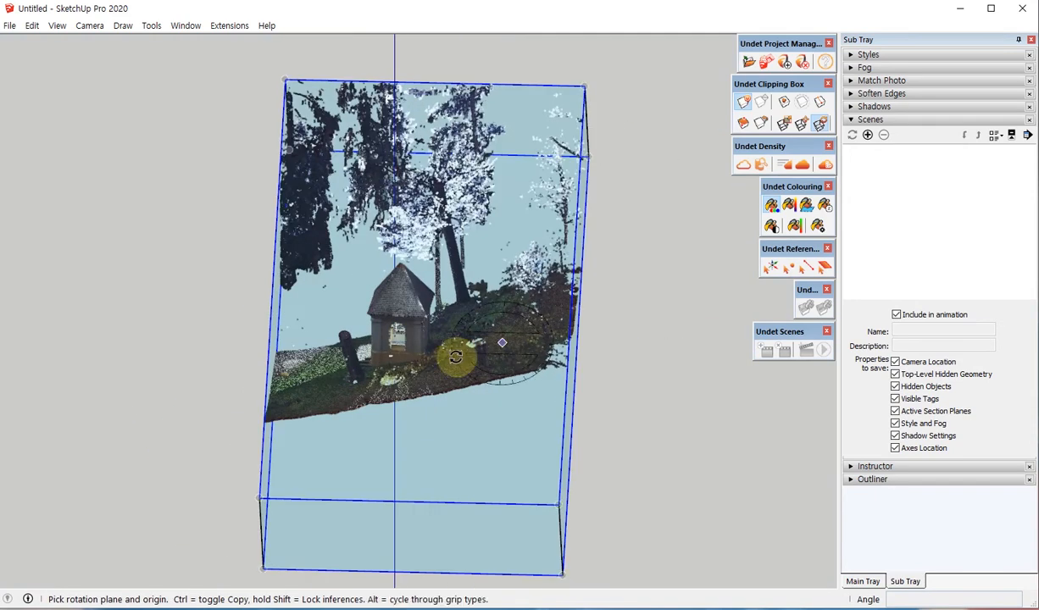
Step: Reset the tilted clipping box to the full extent of the scan and leave the Rotate command
middle_drag(429, 359, 668, 207)
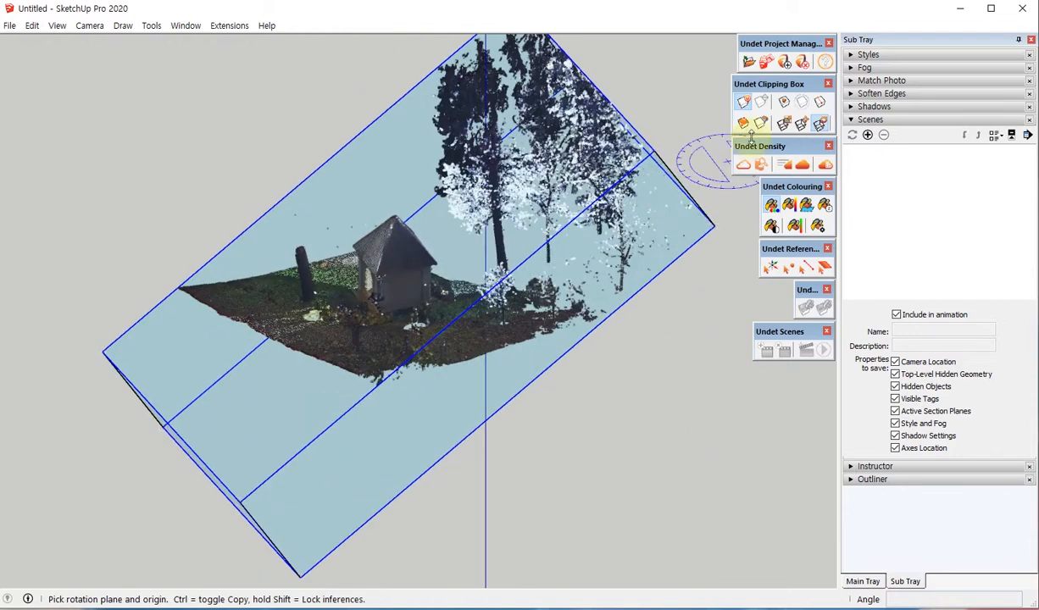
click(762, 124)
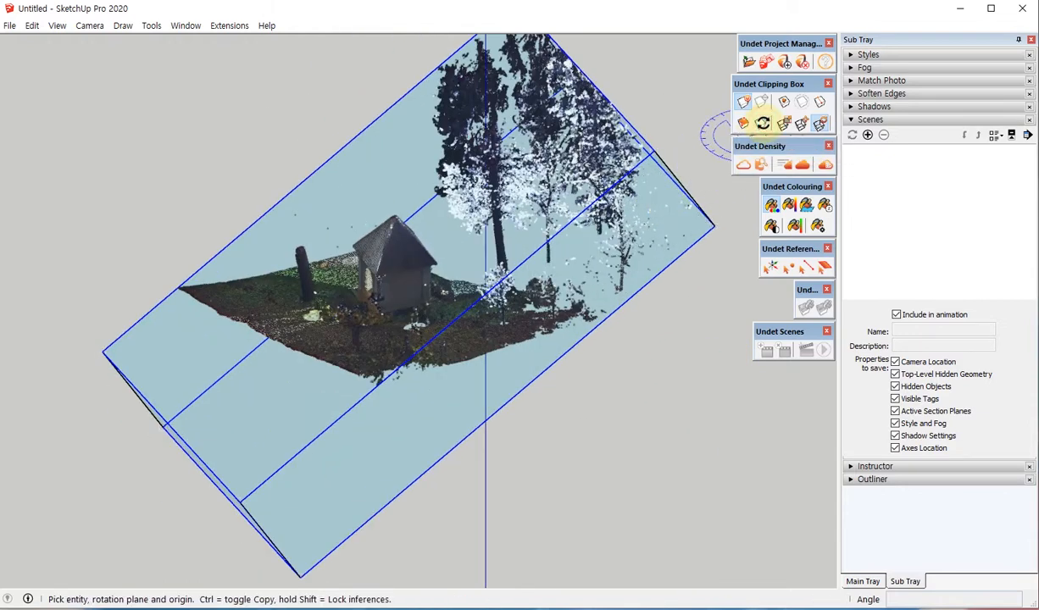
scroll(556, 400, down, 2)
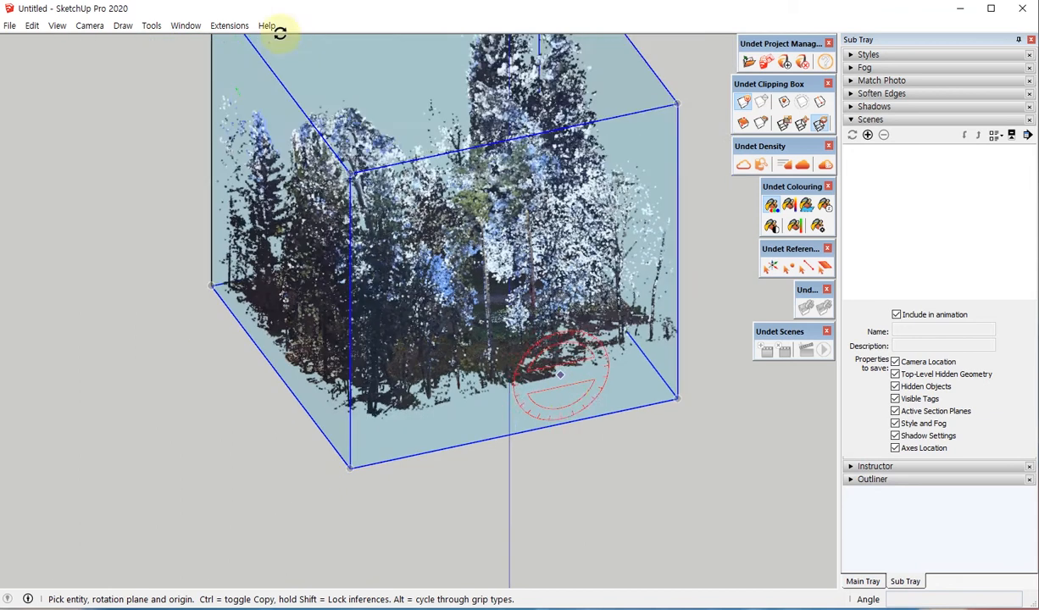
key(space)
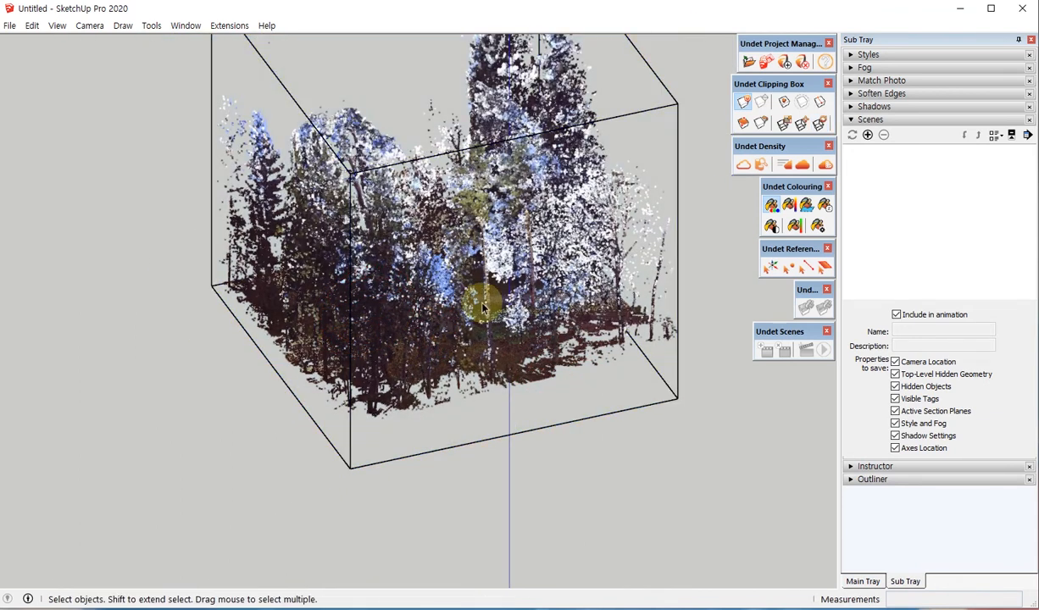
Step: Clip the point cloud with a rectangle drawn closely around the chapel roof and steps in the top view
mouse_move(506, 278)
middle_down()
mouse_move(518, 295)
mouse_move(630, 193)
mouse_move(607, 231)
middle_up()
key(F2)
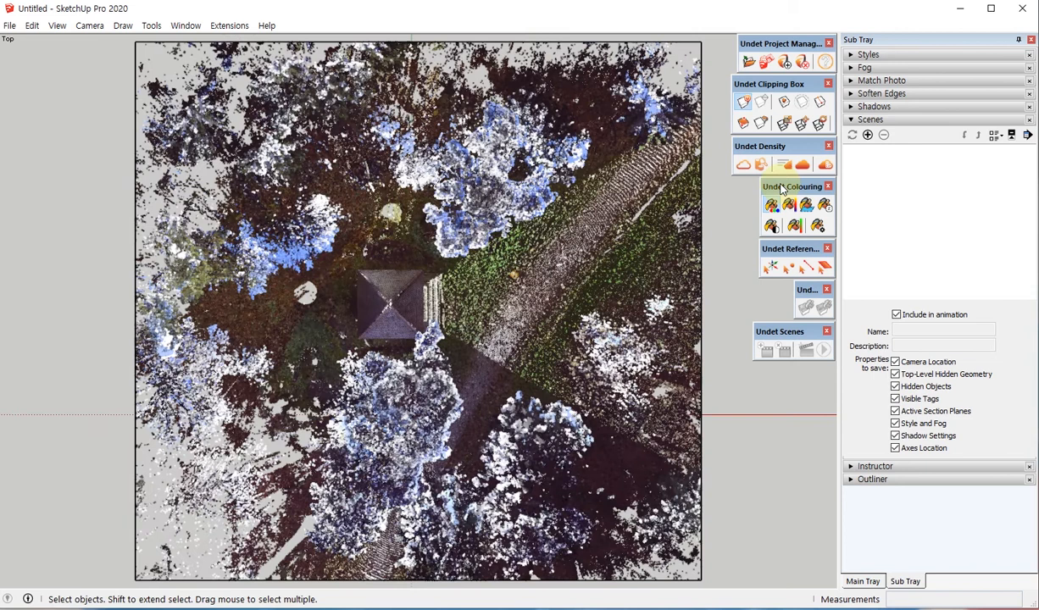
click(746, 126)
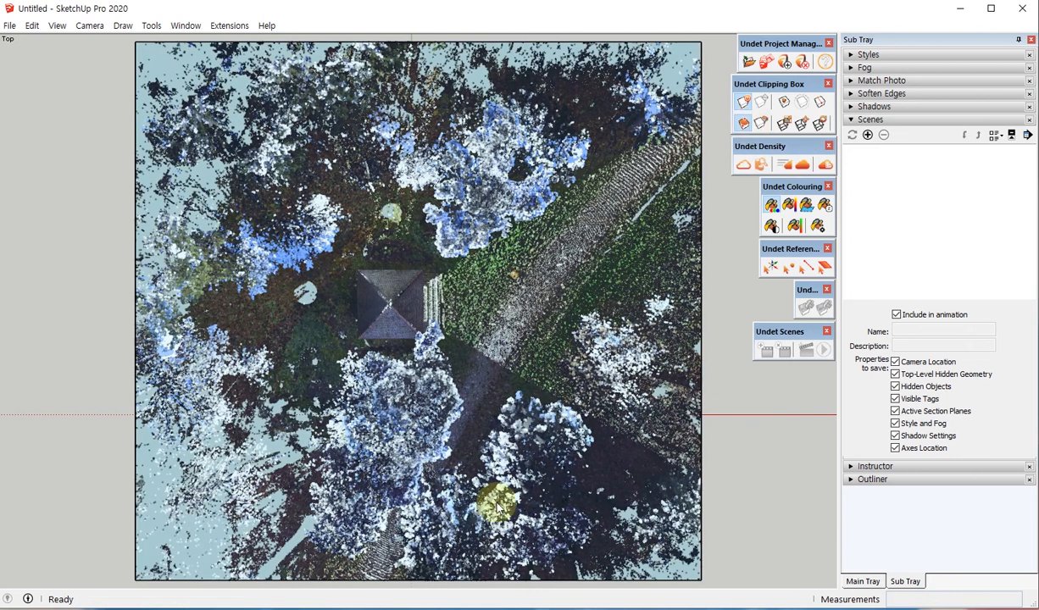
scroll(373, 326, up, 5)
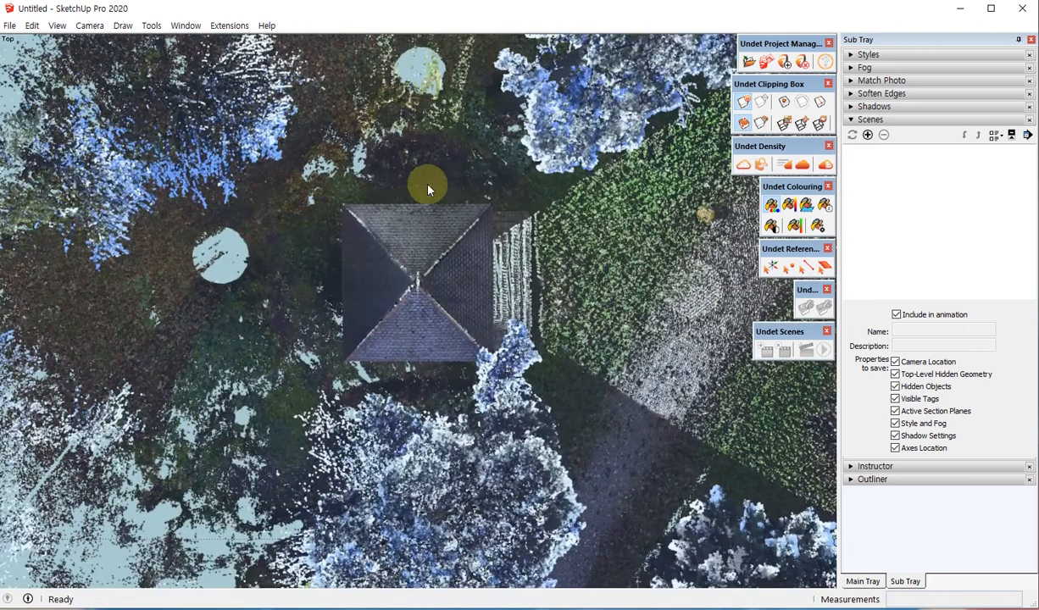
click(566, 398)
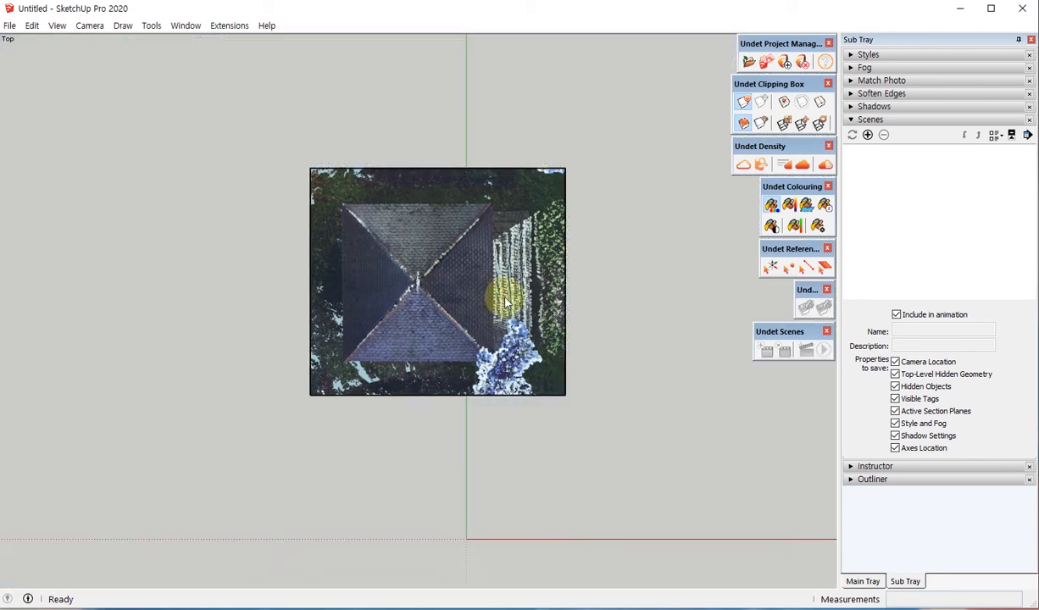
Step: Clip the remaining column again in the front view with a rectangle from above the roof cross to below the ground
mouse_move(506, 296)
middle_down()
mouse_move(416, 318)
mouse_move(517, 202)
mouse_move(494, 440)
mouse_move(457, 204)
mouse_move(493, 75)
mouse_move(564, 475)
mouse_move(643, 356)
mouse_move(635, 145)
mouse_move(227, 157)
mouse_move(341, 311)
mouse_move(593, 364)
mouse_move(644, 235)
middle_up()
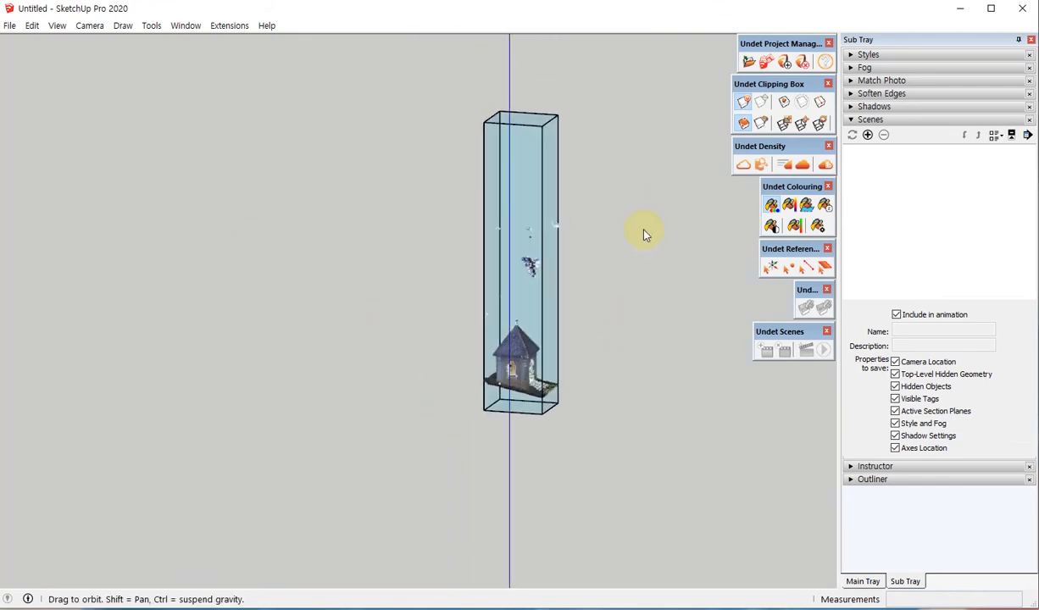
key(F4)
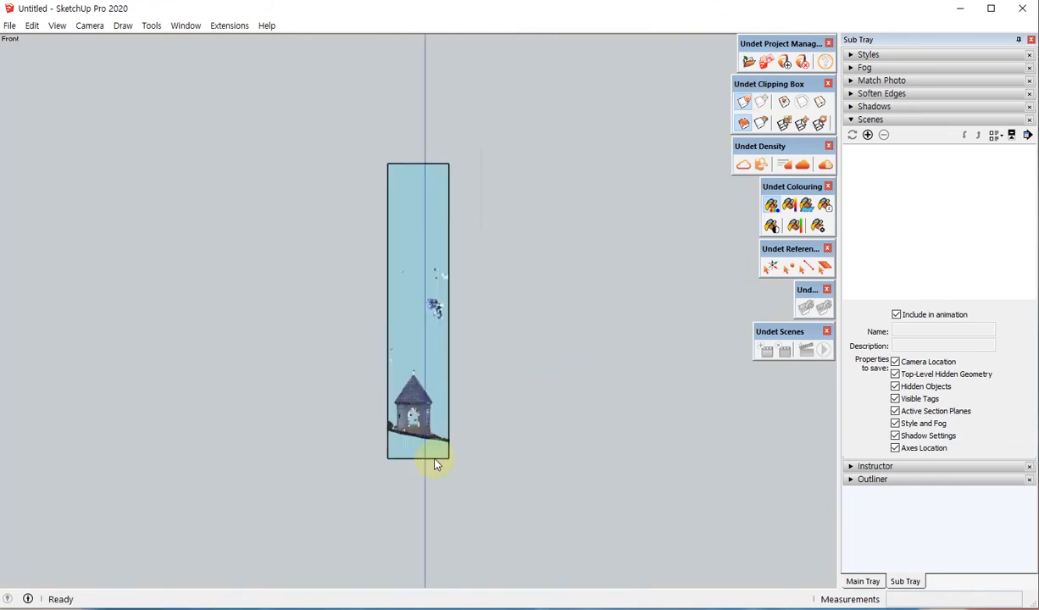
scroll(426, 452, up, 5)
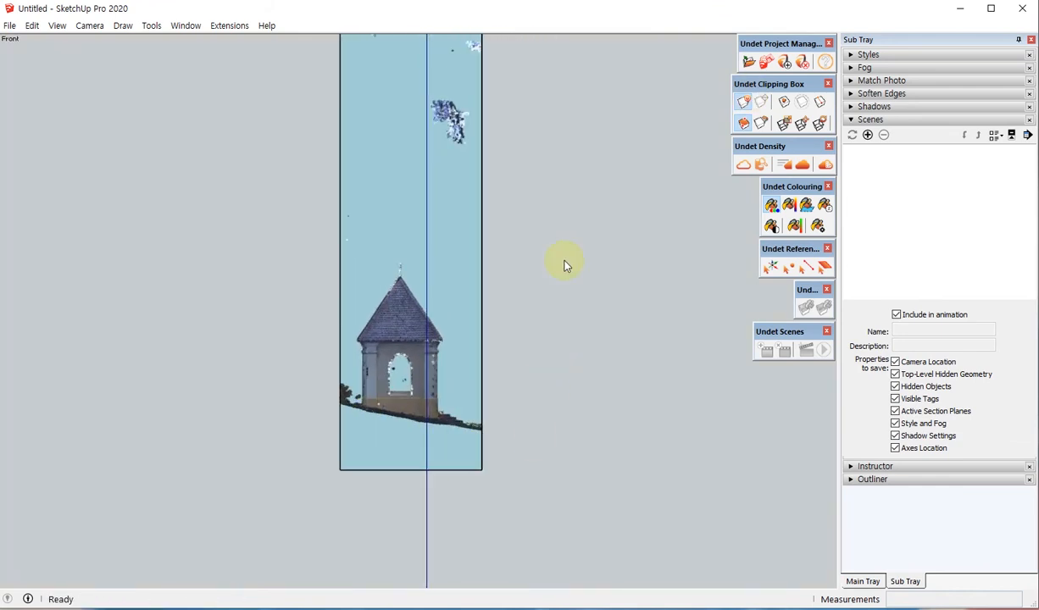
click(744, 124)
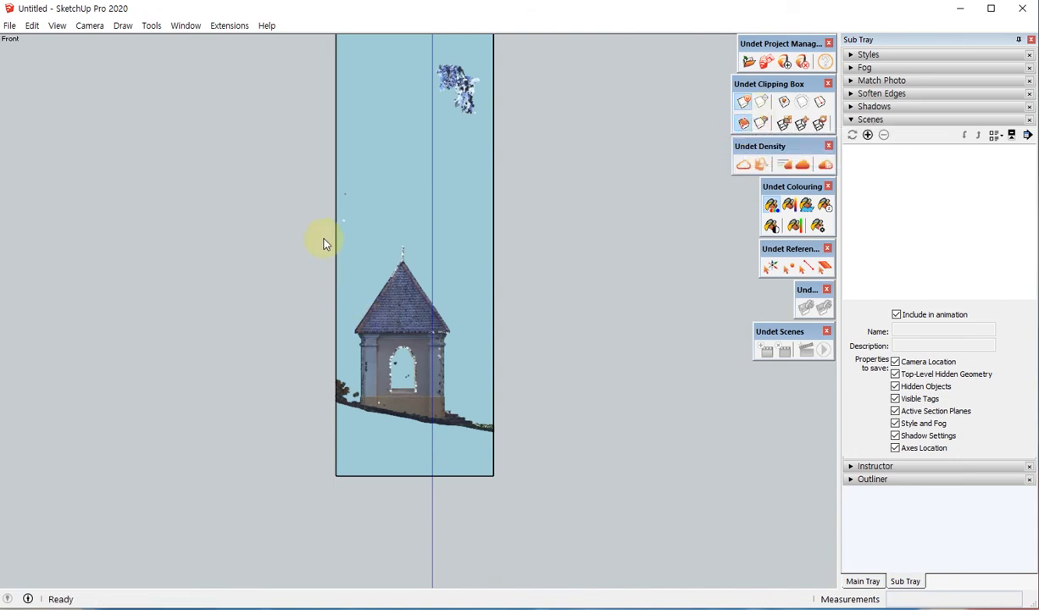
drag(348, 244, 461, 437)
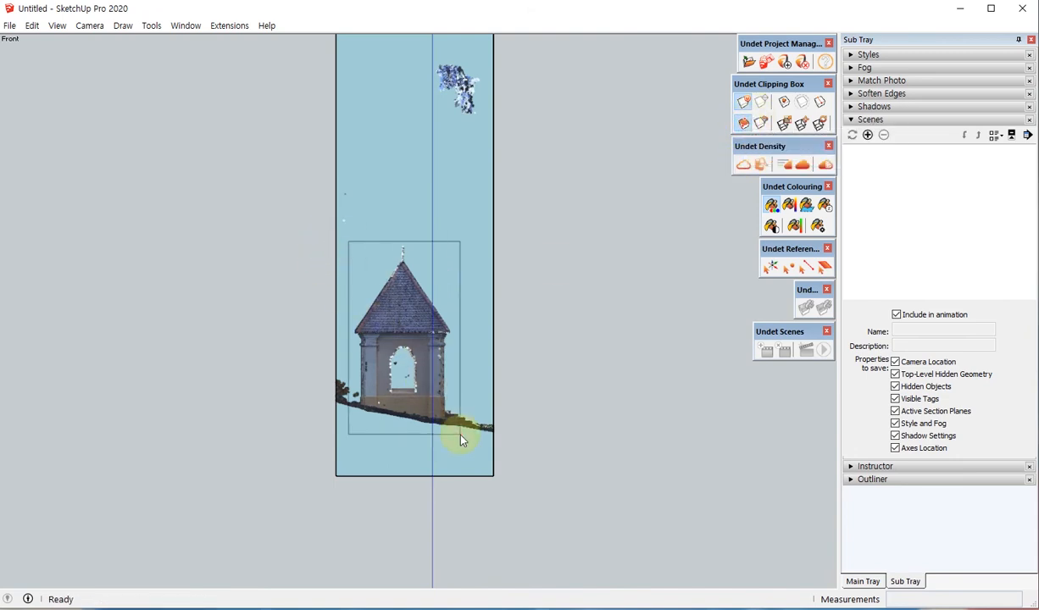
Step: Examine the isolated chapel from its corner and entrance side, and reset the clipping box to the whole scan
middle_drag(647, 343, 378, 399)
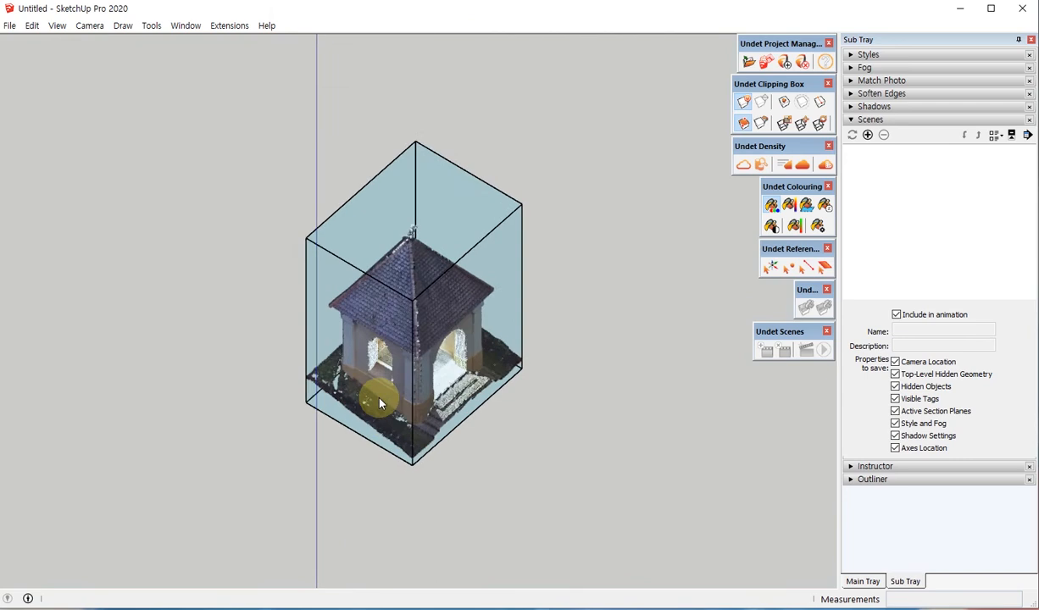
scroll(380, 386, up, 3)
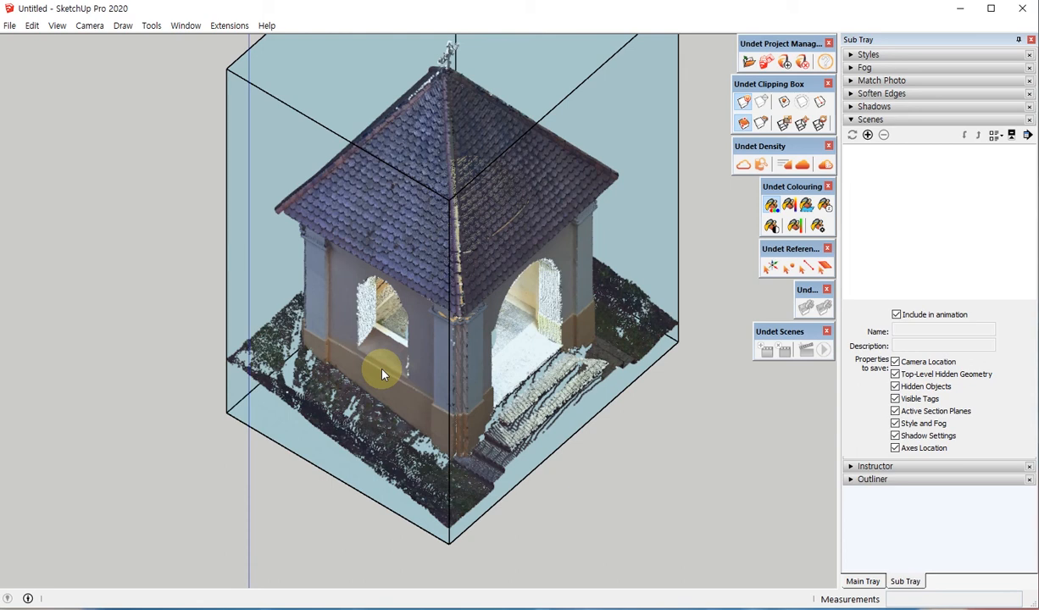
middle_drag(491, 352, 674, 191)
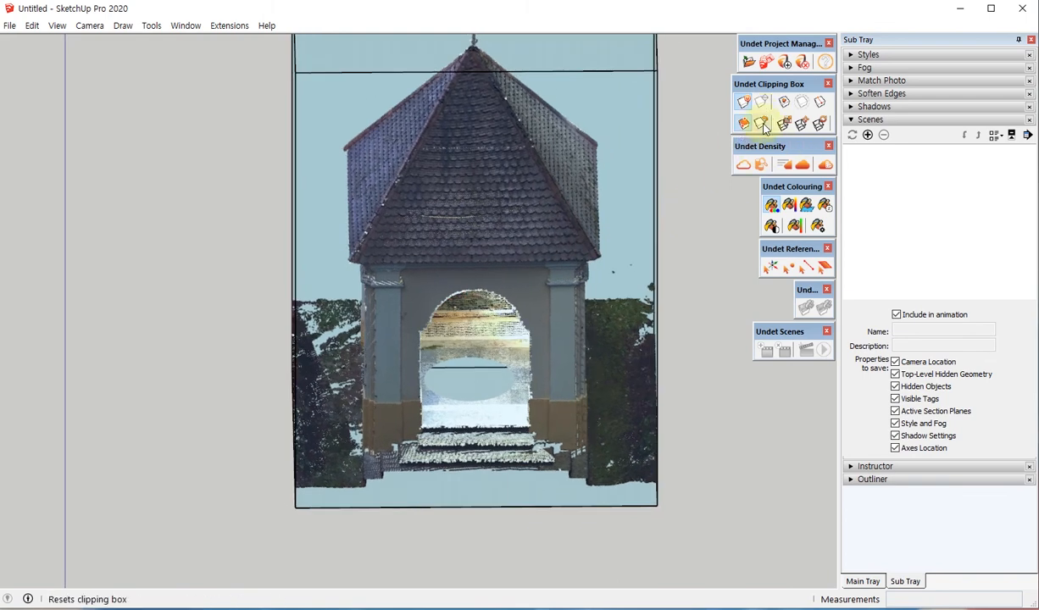
click(526, 342)
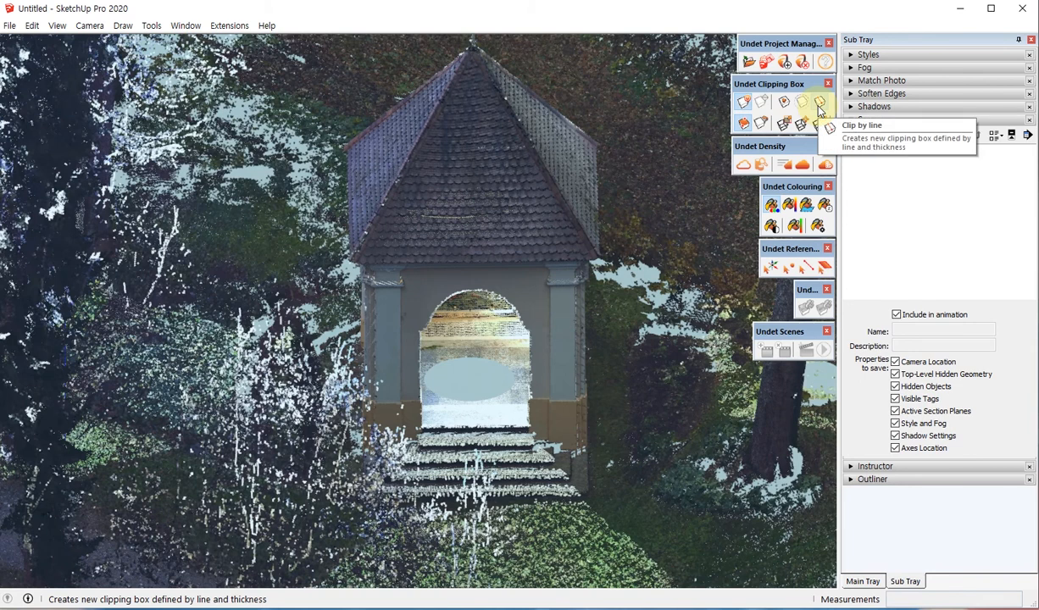
Step: Clip the scan by a slightly sloping line across the chapel in the front view, with a thickness of 1.0
scroll(373, 436, down, 5)
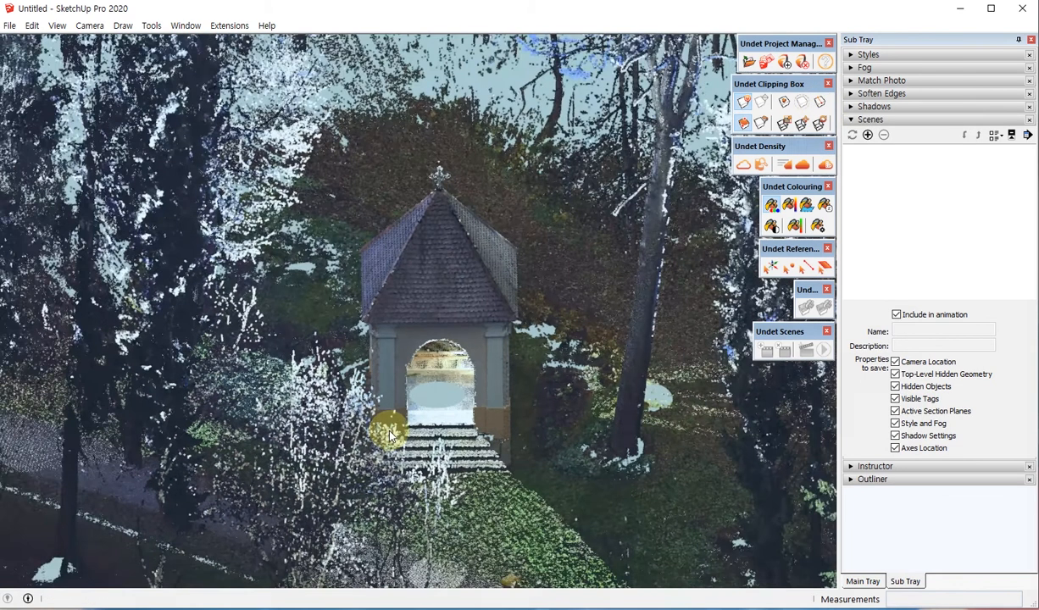
key(F3)
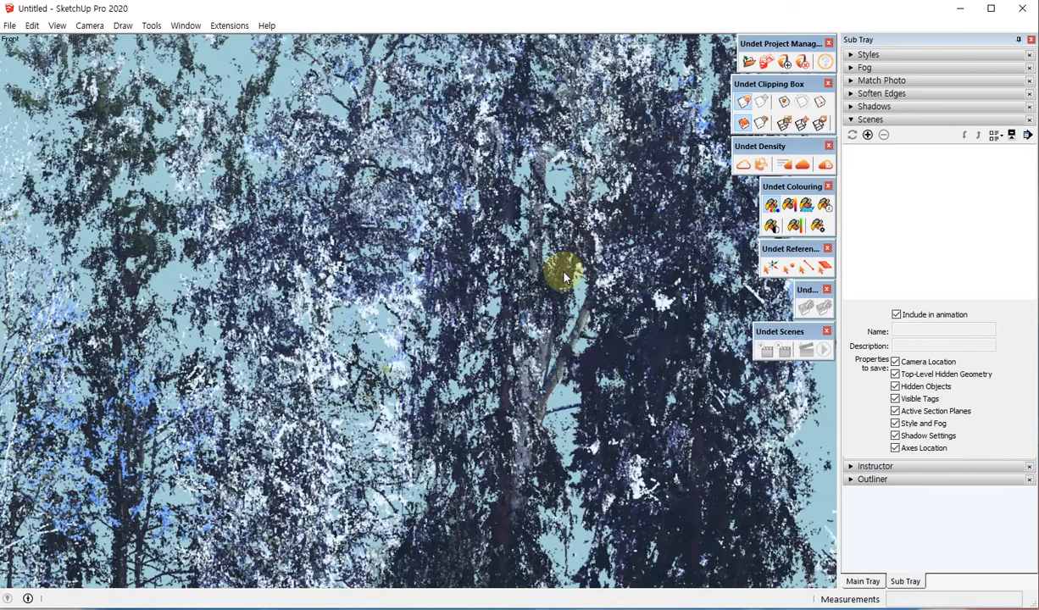
scroll(364, 175, down, 6)
scroll(388, 456, up, 1)
scroll(388, 456, up, 1)
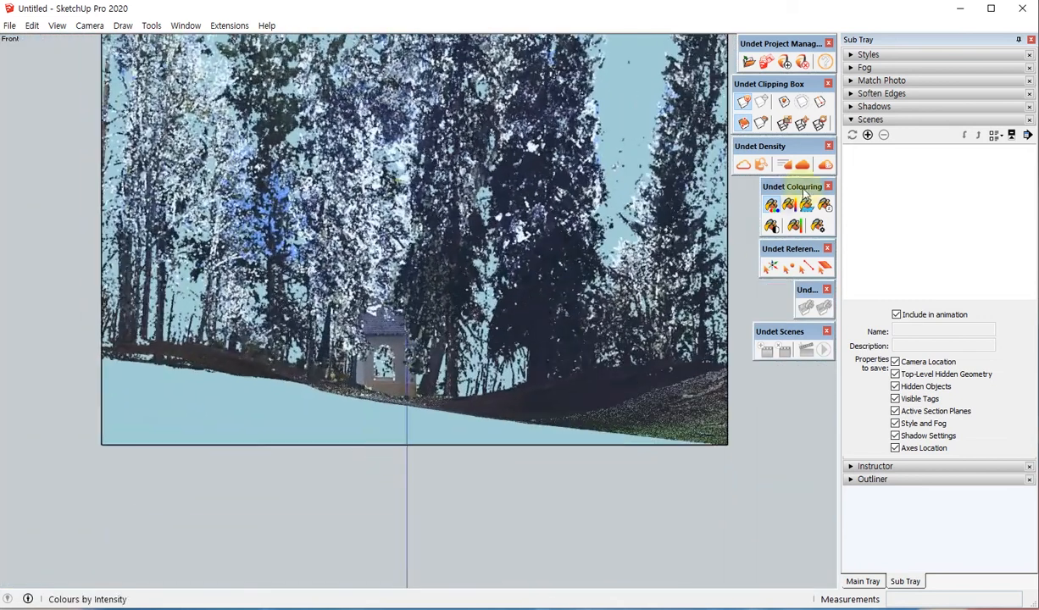
click(819, 103)
click(719, 443)
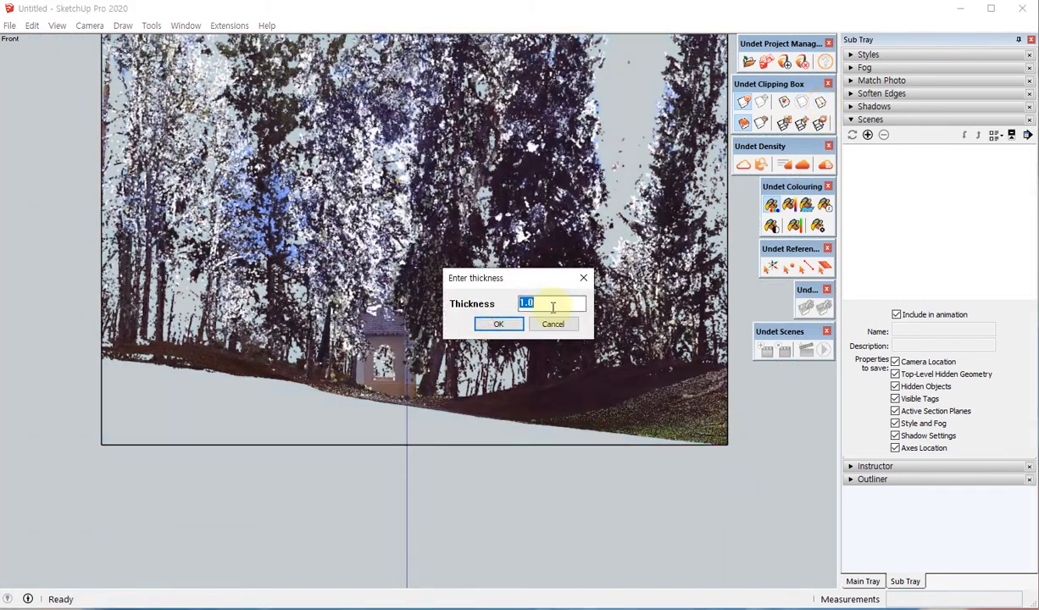
click(502, 323)
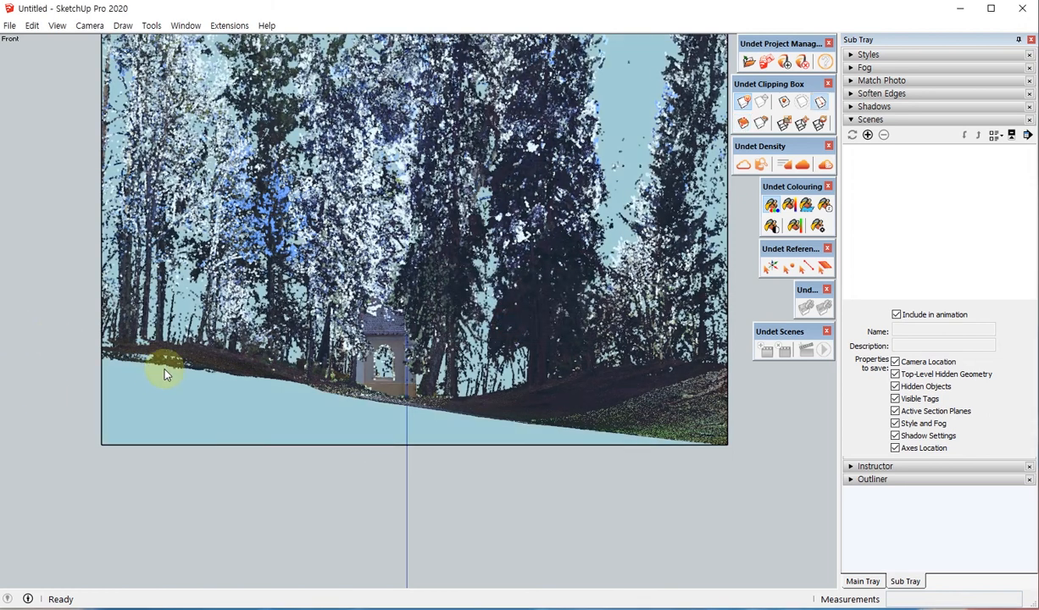
scroll(53, 337, down, 1)
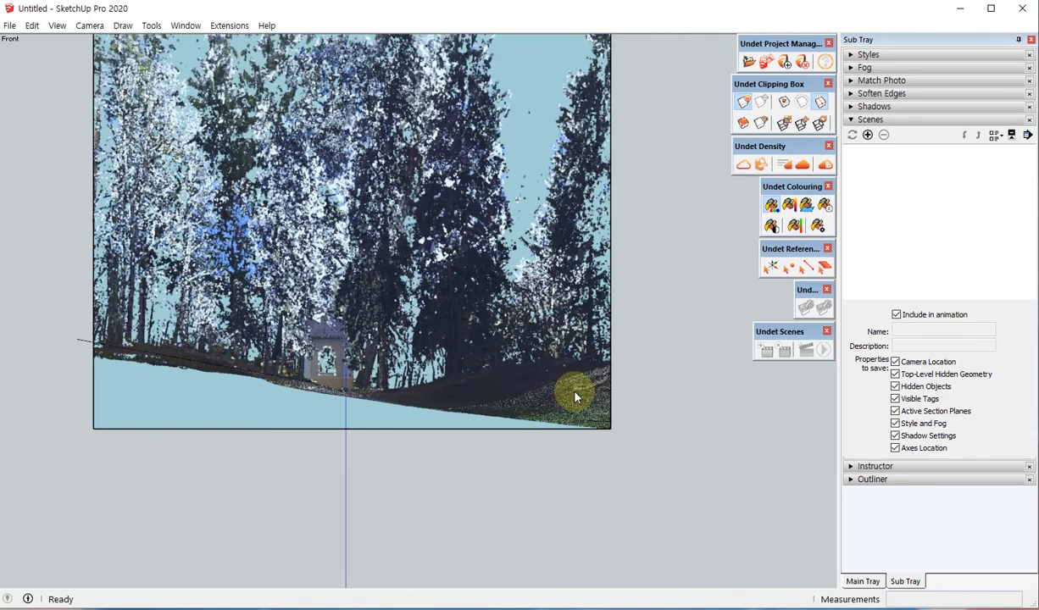
click(652, 404)
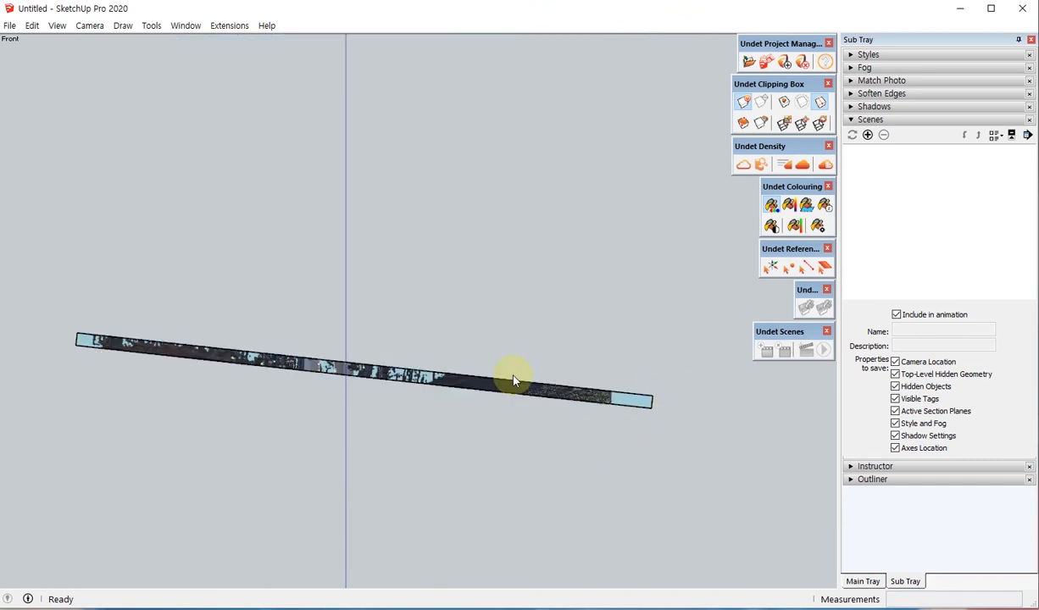
Step: Inspect the thin slice through the chapel walls and tree trunks from above, and reset the clipping box
scroll(441, 378, up, 4)
middle_drag(433, 387, 429, 413)
scroll(568, 355, down, 3)
scroll(428, 415, up, 3)
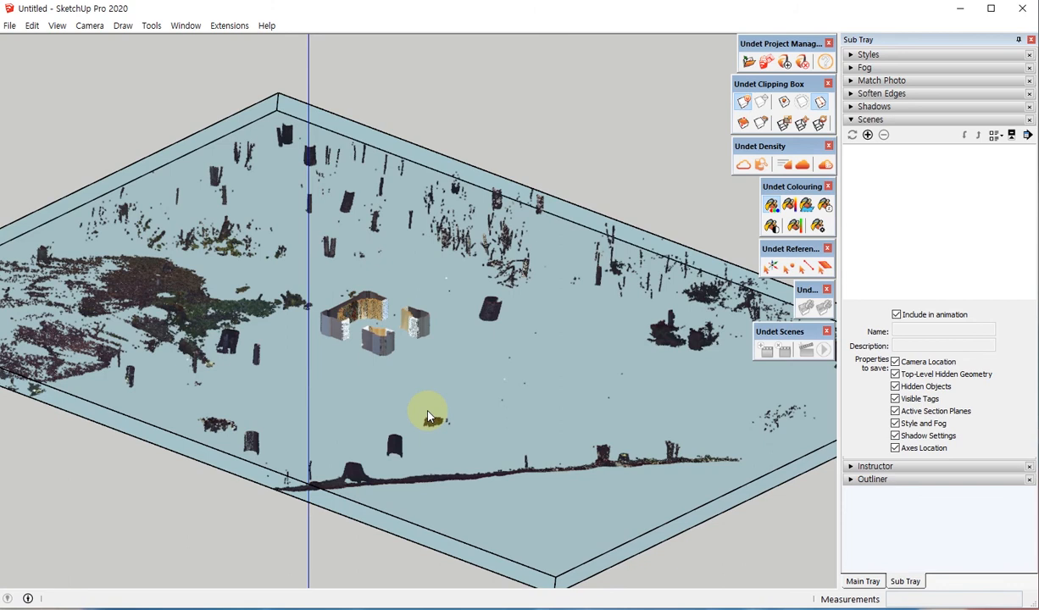
scroll(579, 242, down, 3)
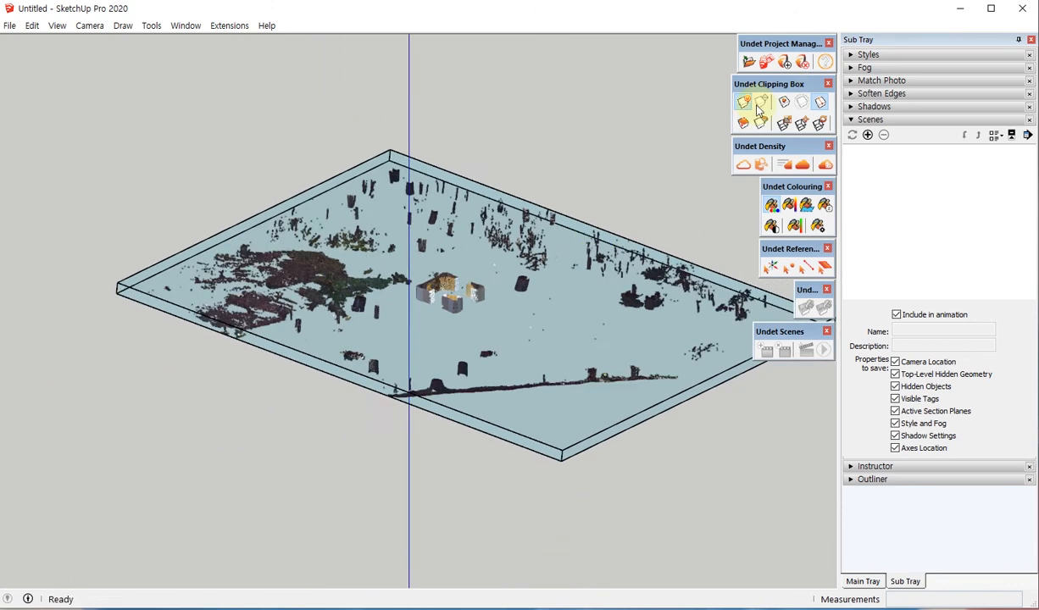
scroll(515, 293, up, 5)
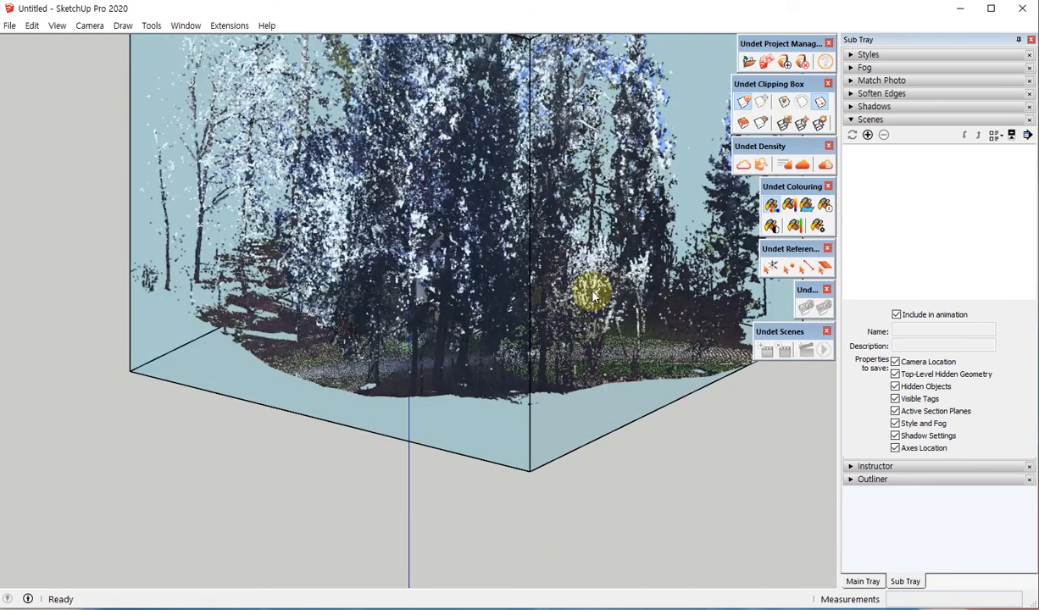
Step: Draw a rectangle of about 7724 x 6513 mm around the chapel in the top view
middle_drag(586, 293, 527, 351)
key(F2)
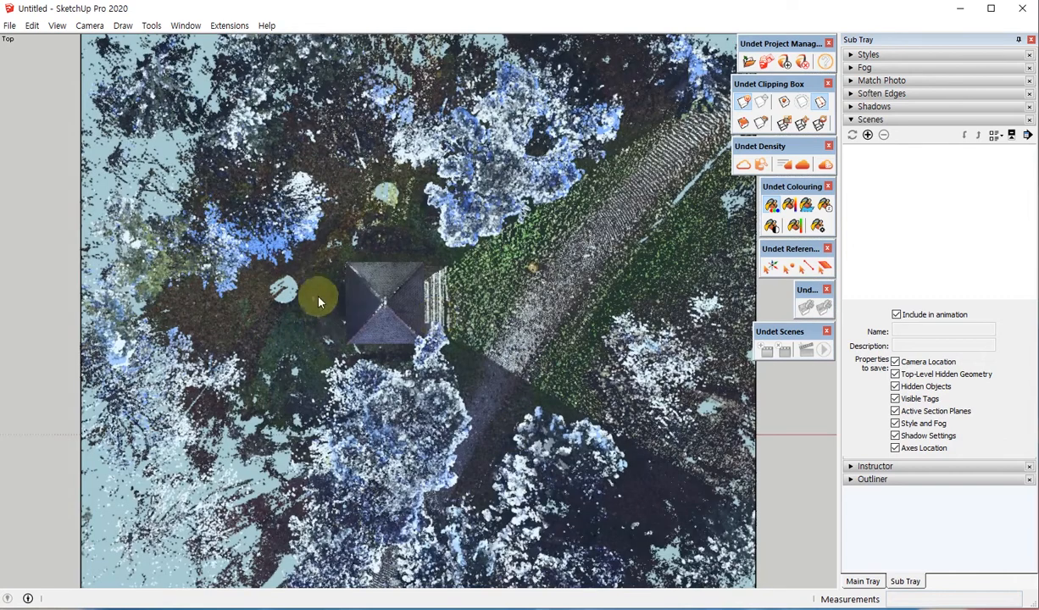
scroll(322, 288, up, 3)
key(r)
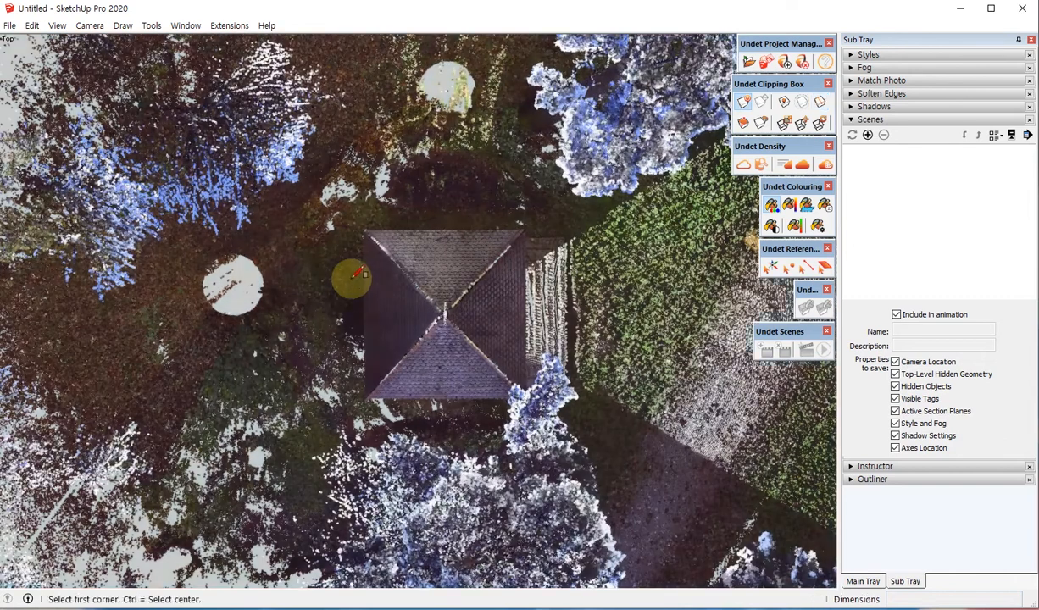
click(339, 214)
click(593, 434)
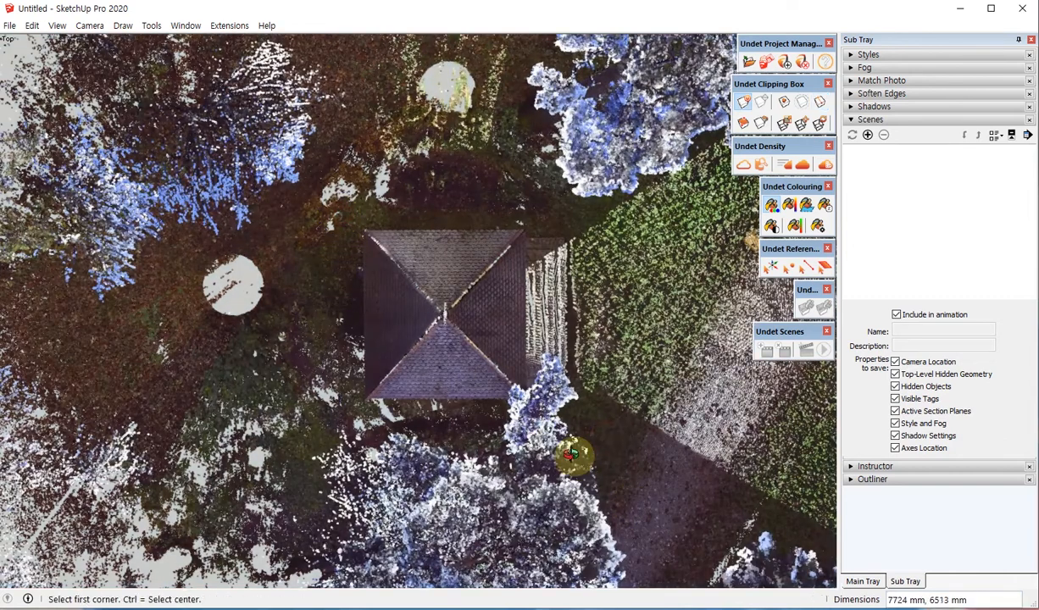
Step: Move the rectangle from the origin plane vertically up to the height of the point cloud and fit everything in view
middle_drag(593, 434, 352, 191)
scroll(440, 340, down, 3)
middle_drag(441, 341, 516, 364)
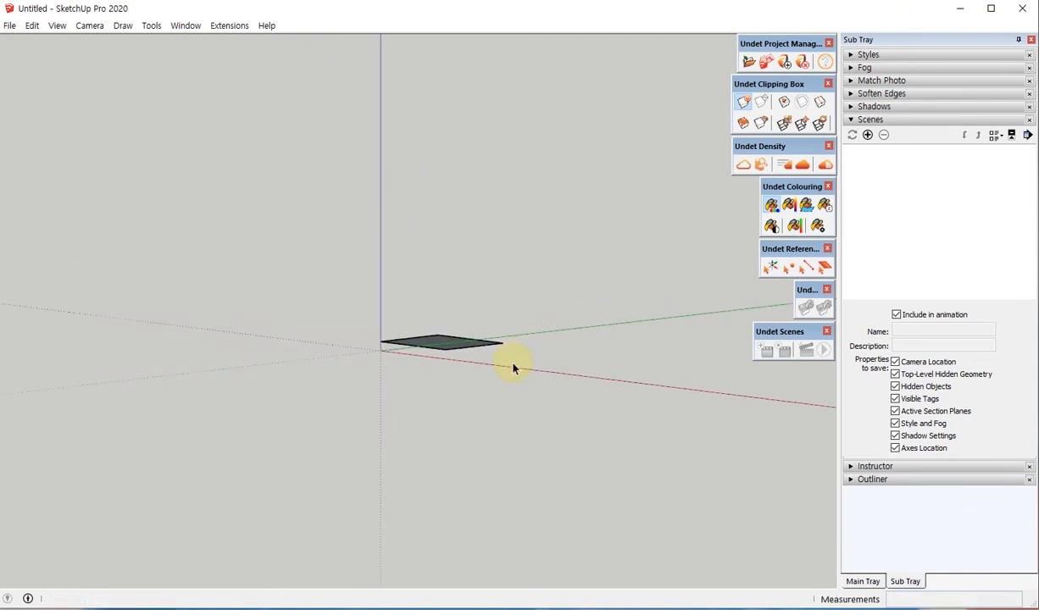
key(space)
scroll(515, 365, down, 3)
middle_drag(401, 267, 387, 441)
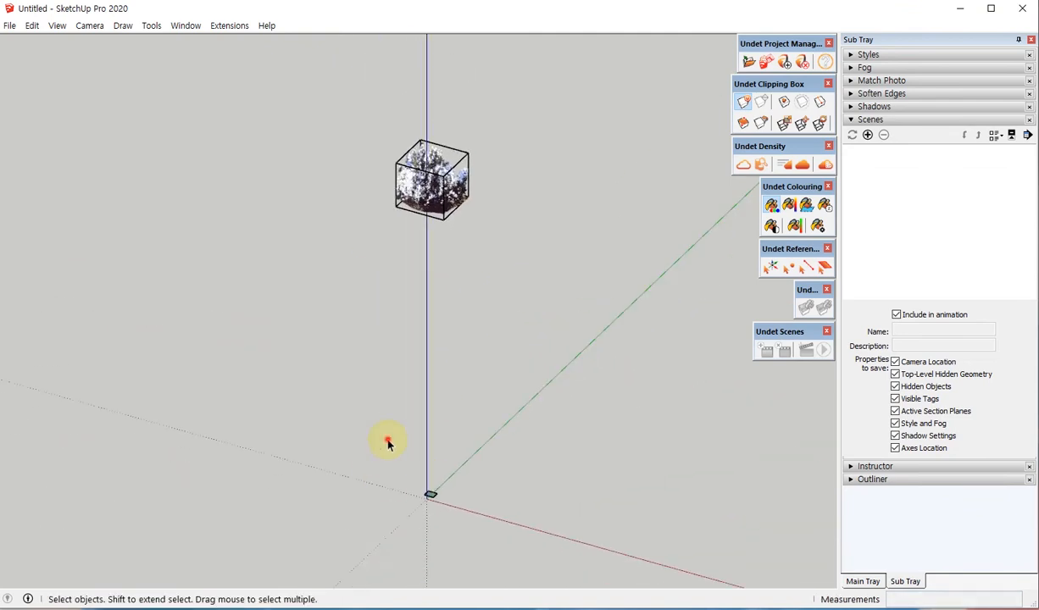
key(m)
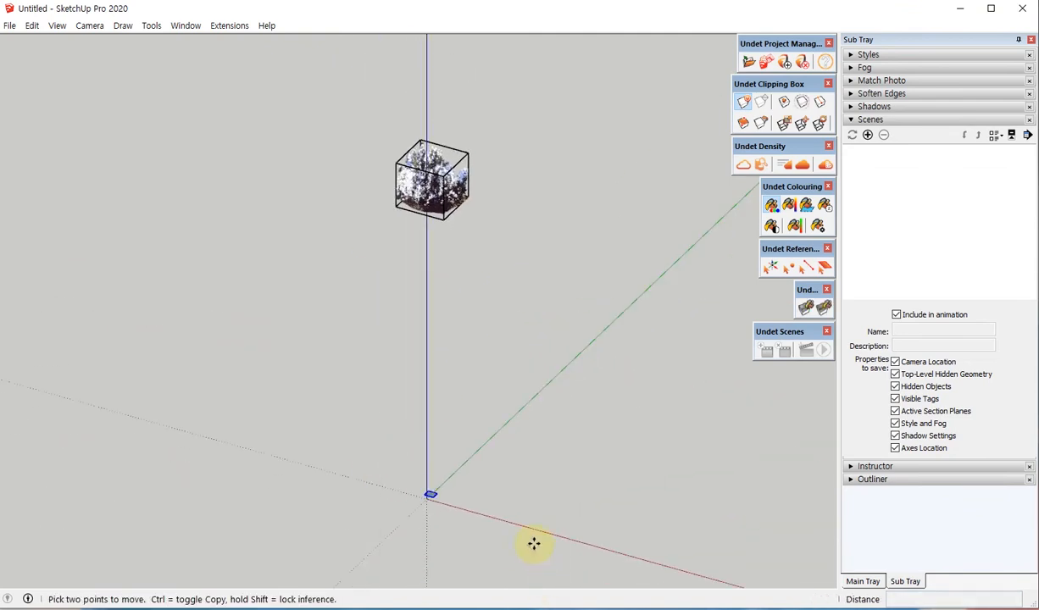
click(512, 506)
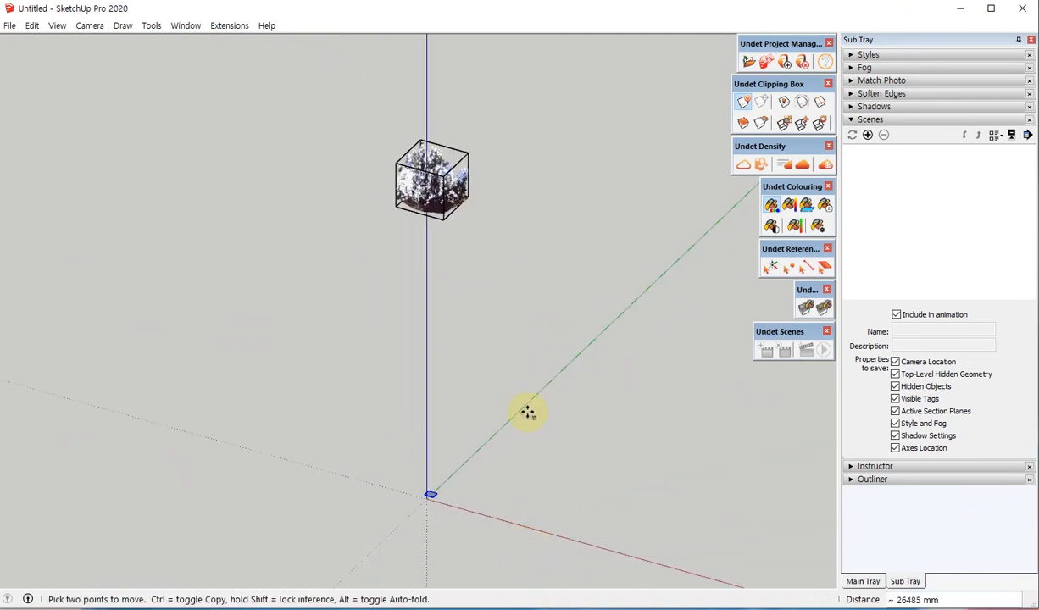
click(519, 204)
key(shift+z)
key(o)
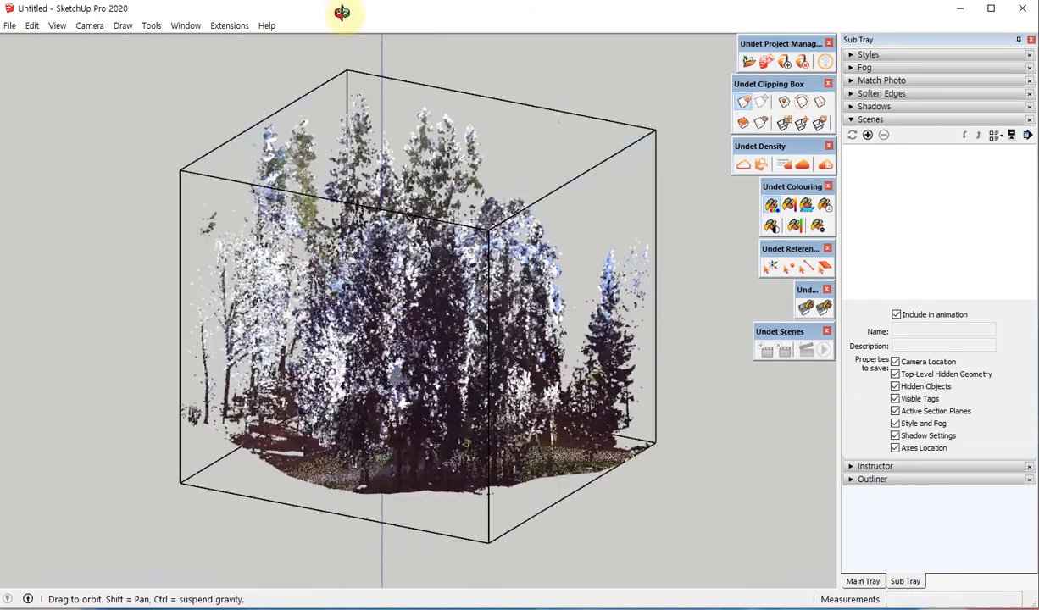
Step: Extrude the rectangle around the chapel upward by about 16788 mm with Push/Pull
drag(356, 50, 467, 549)
middle_drag(467, 549, 372, 373)
scroll(434, 297, down, 3)
key(p)
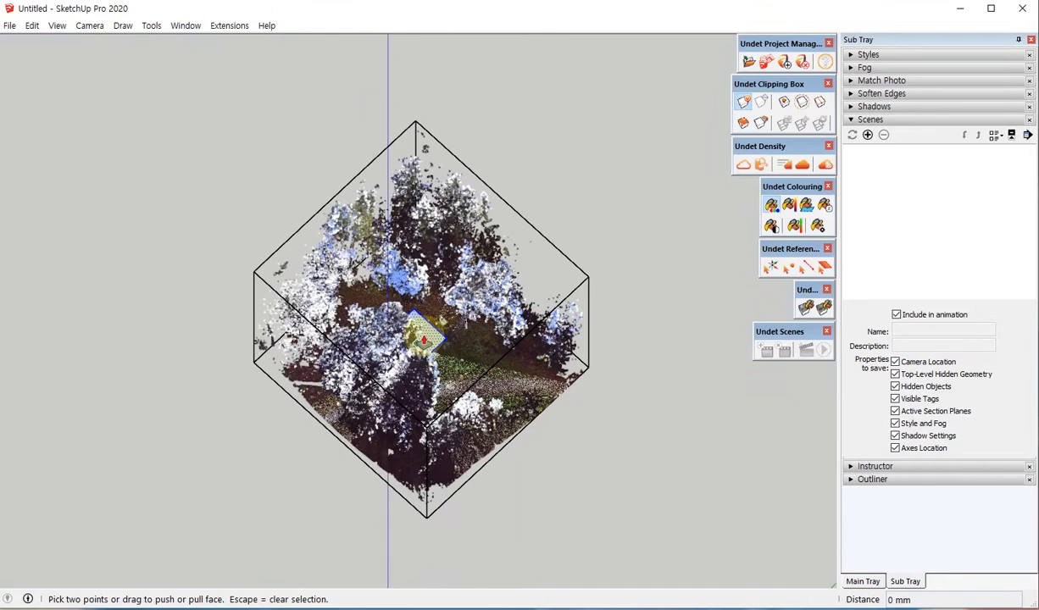
click(429, 329)
drag(428, 329, 427, 93)
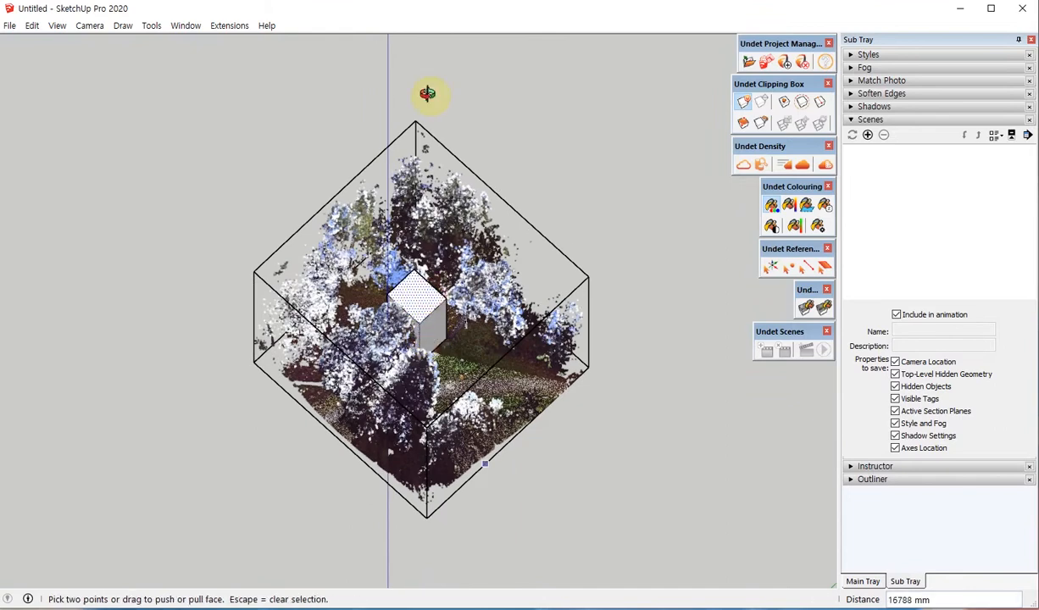
Step: Extend the block's underside downward by about 12121 mm, and lower its top face by about 14078 mm
middle_drag(426, 93, 395, 343)
scroll(394, 343, up, 3)
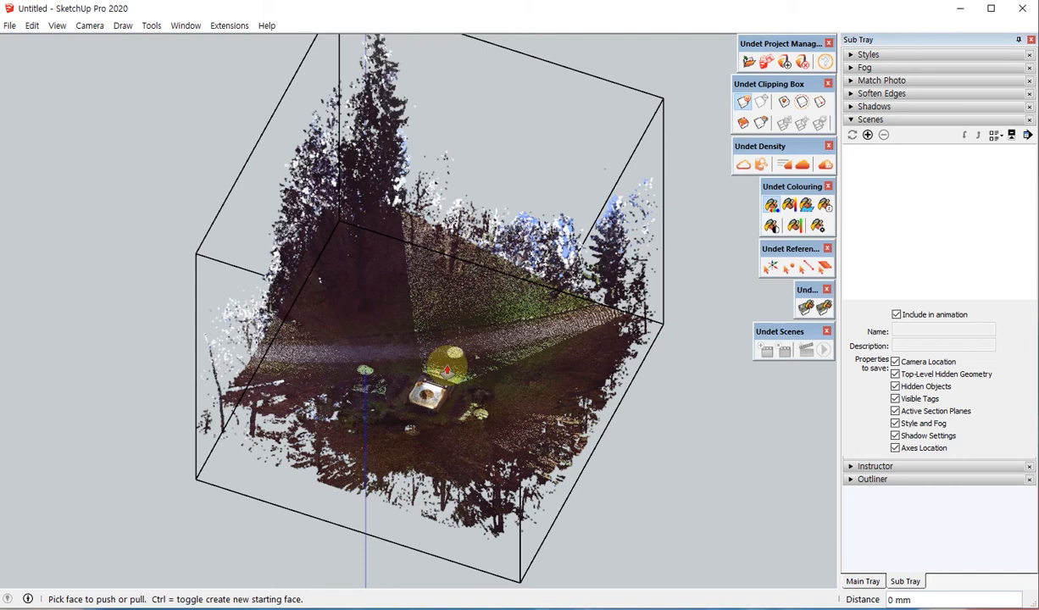
mouse_move(441, 359)
middle_down()
mouse_move(456, 366)
mouse_move(440, 383)
mouse_move(431, 371)
middle_up()
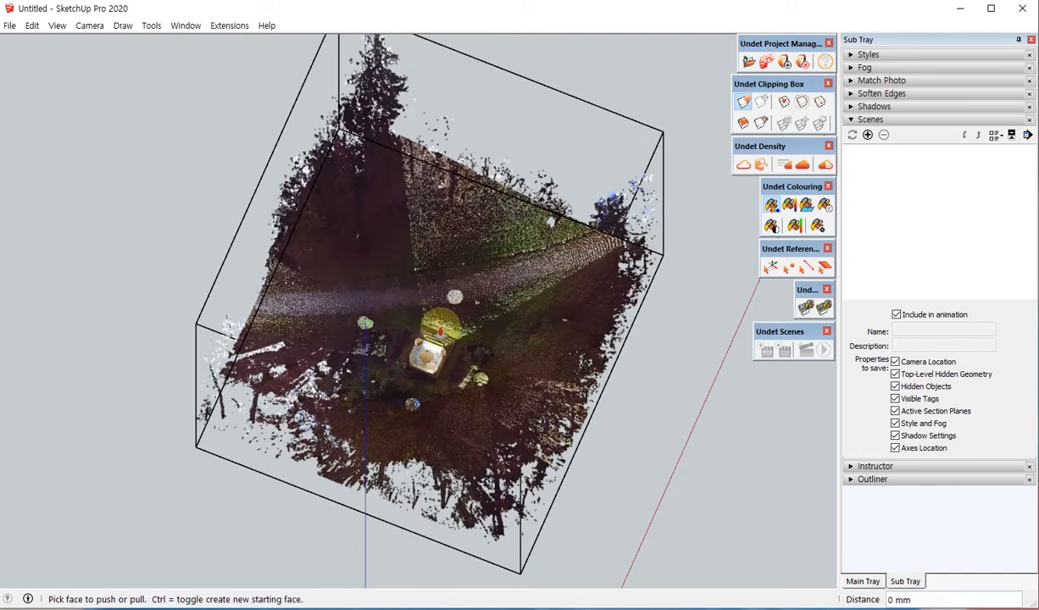
mouse_move(431, 371)
mouse_down()
mouse_move(447, 398)
mouse_move(451, 371)
mouse_up()
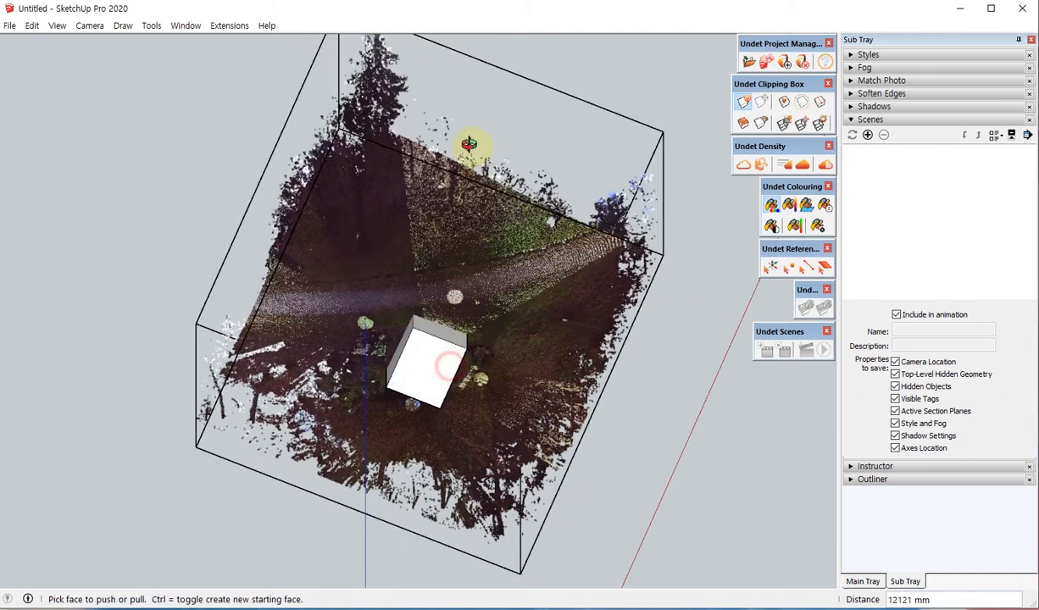
middle_drag(471, 151, 409, 274)
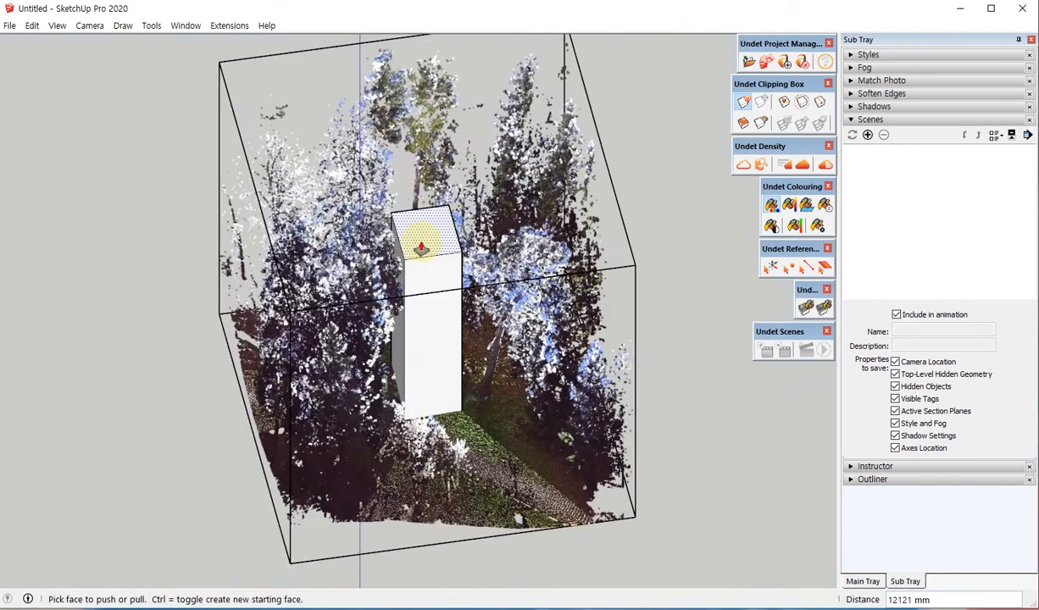
drag(419, 238, 460, 332)
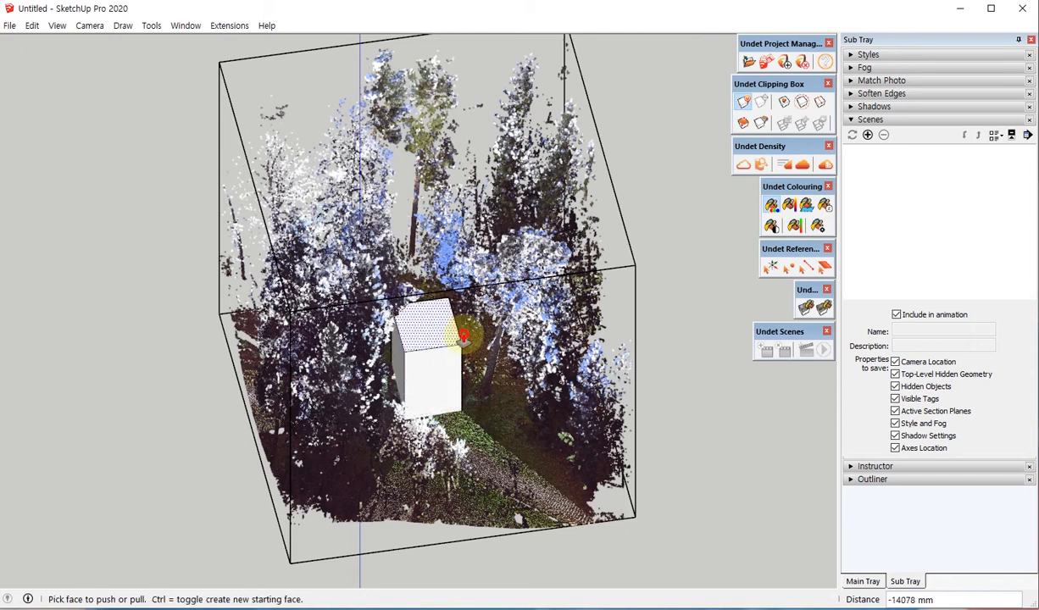
Step: Turn the whole block around the chapel into a group
key(space)
right_click(433, 320)
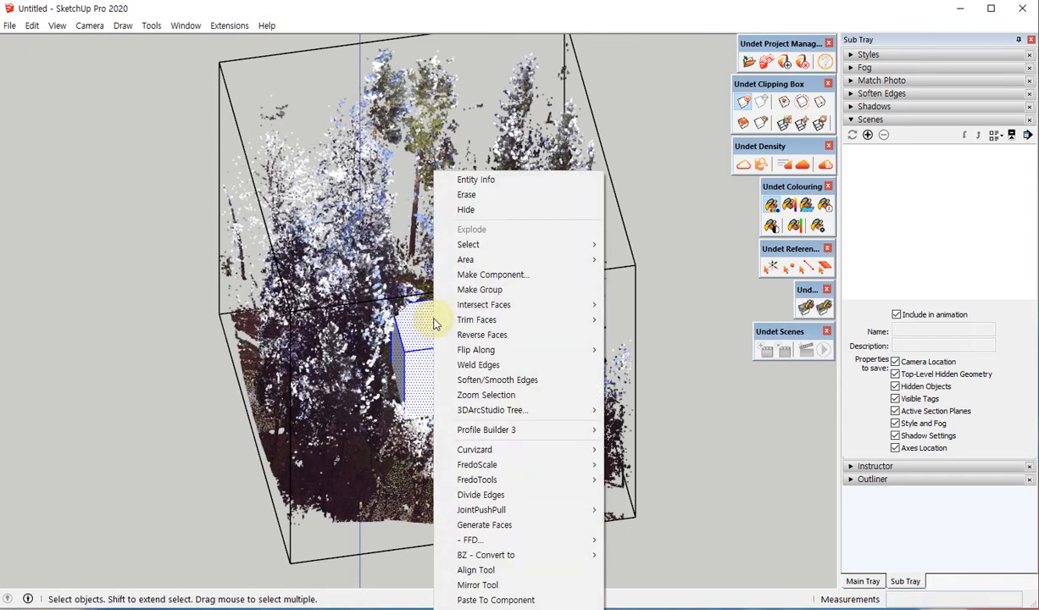
click(490, 293)
middle_drag(457, 416, 487, 419)
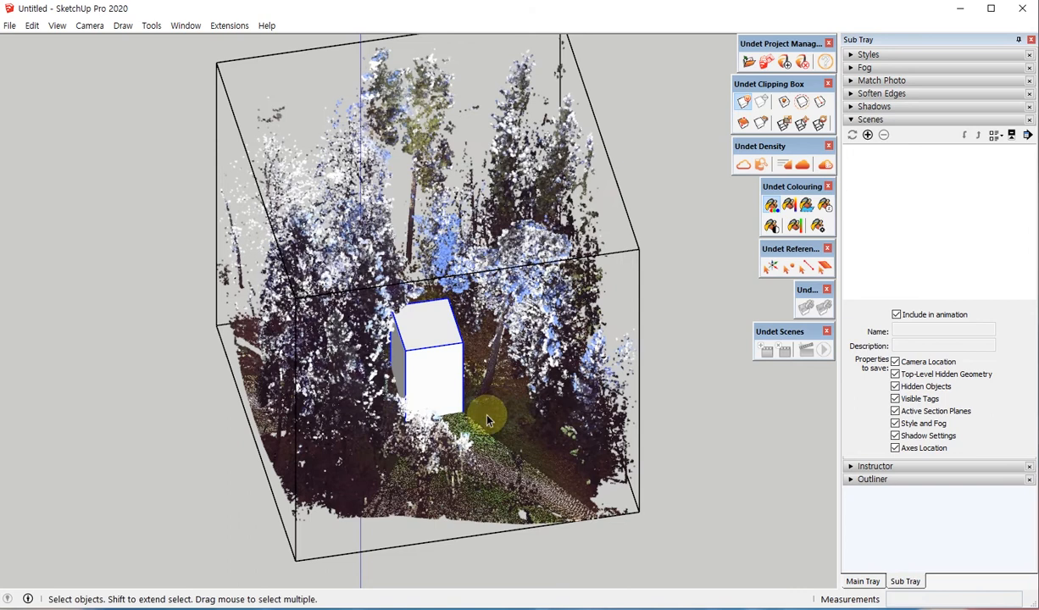
Step: Create a new clipping box from the grouped block to cut the point cloud to the chapel and its surroundings
click(805, 111)
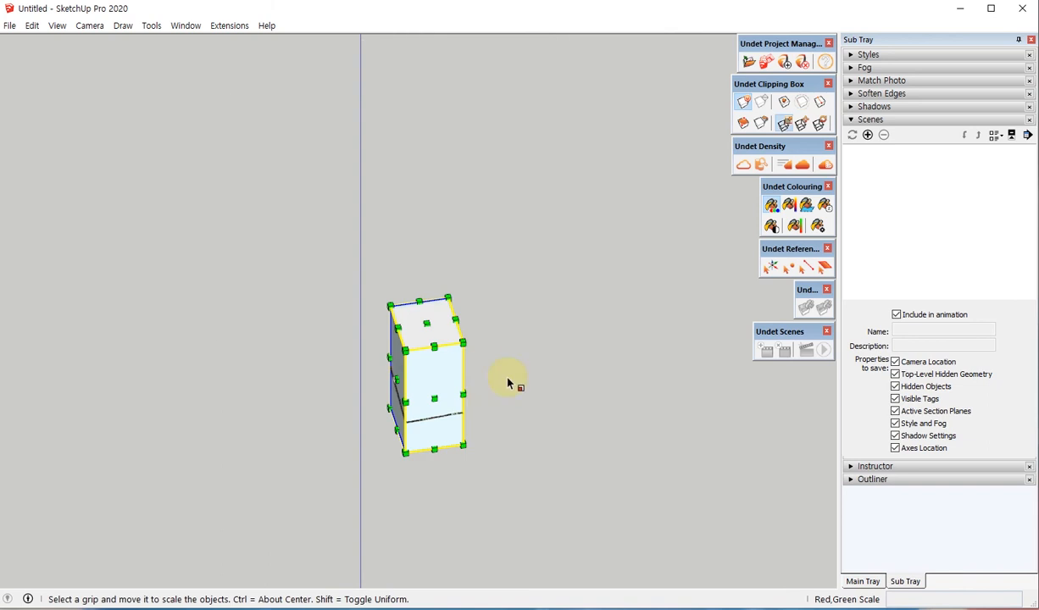
middle_drag(510, 377, 290, 412)
scroll(406, 364, up, 5)
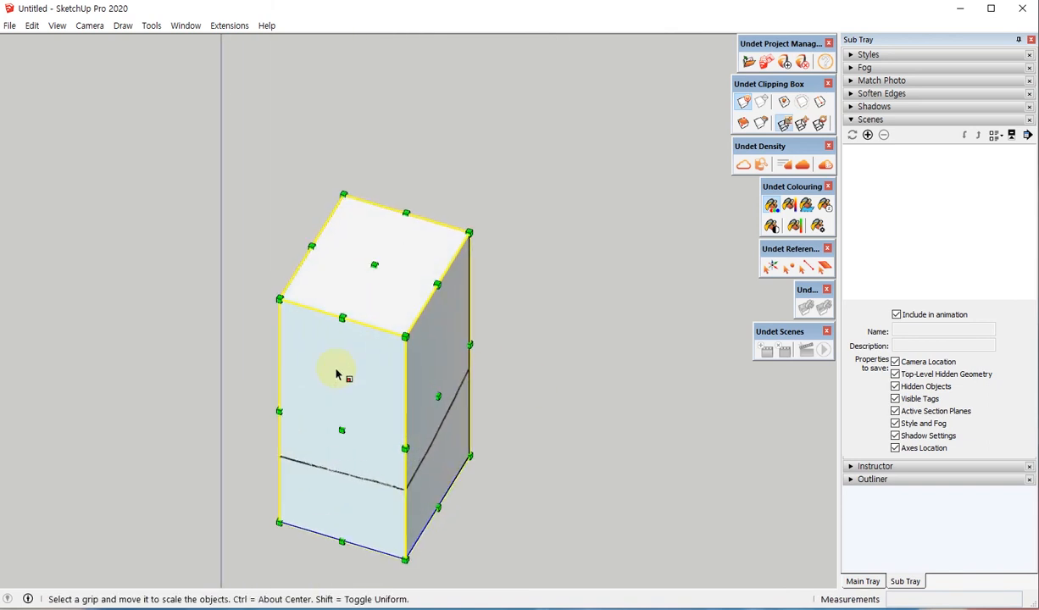
key(space)
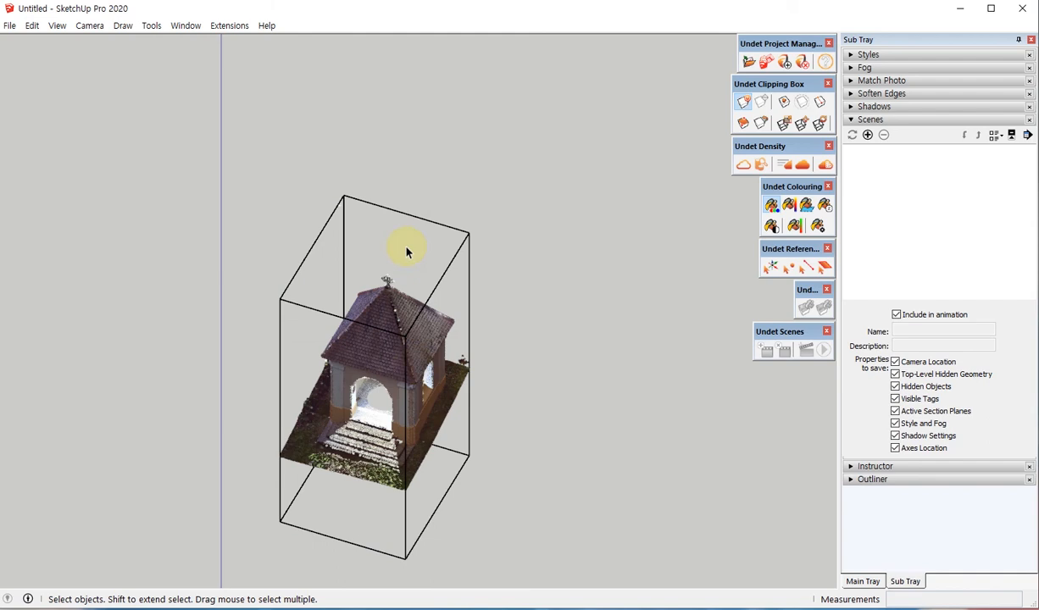
middle_drag(398, 352, 679, 165)
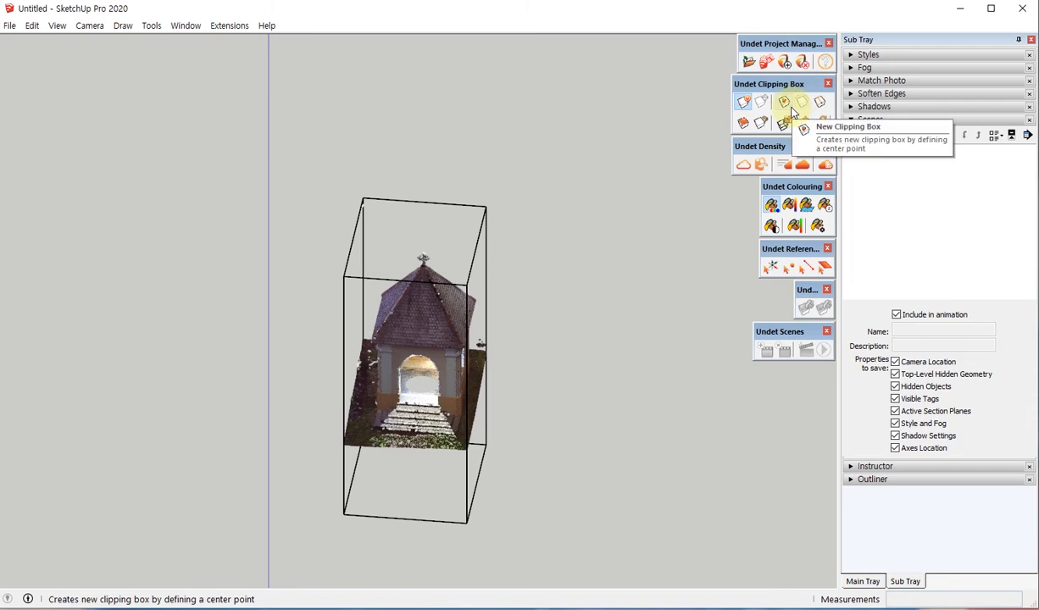
middle_drag(551, 216, 584, 199)
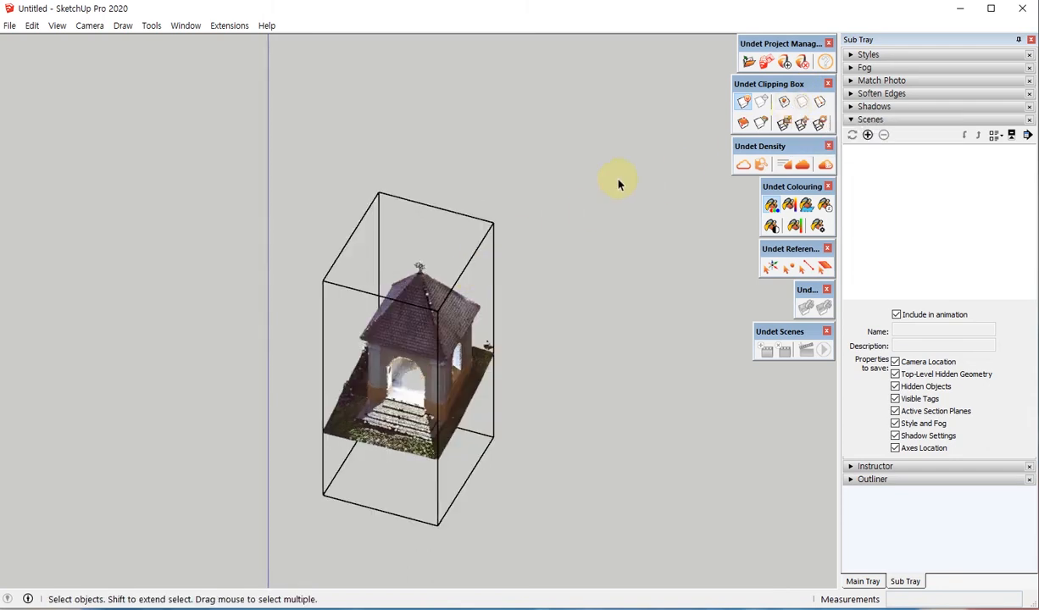
Step: Place a vertical section plane perpendicular to the red axis through the chapel's roof apex, with its orientation locked
scroll(668, 178, down, 2)
scroll(668, 178, up, 2)
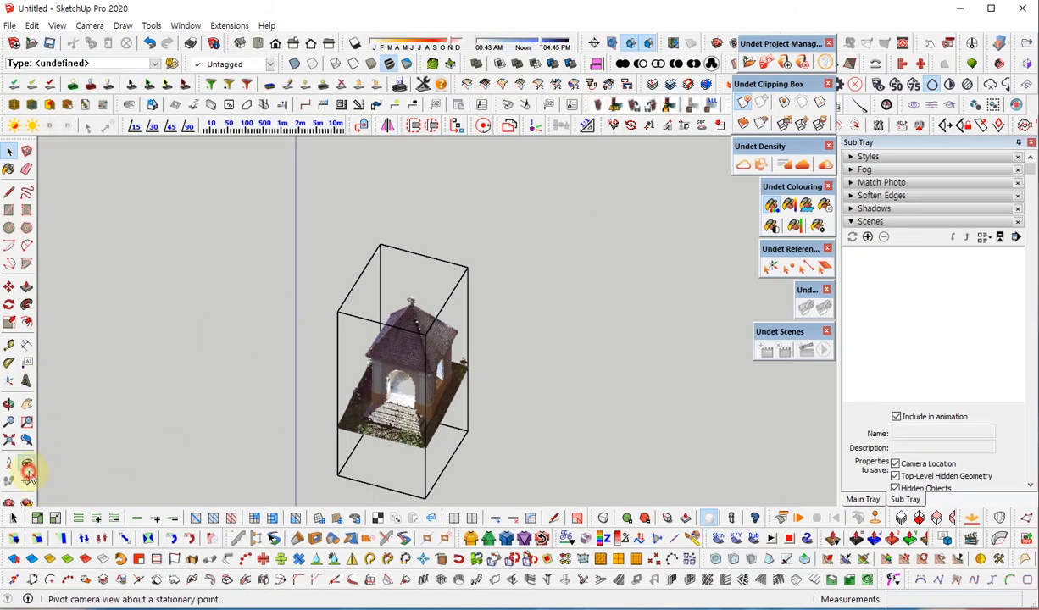
click(26, 481)
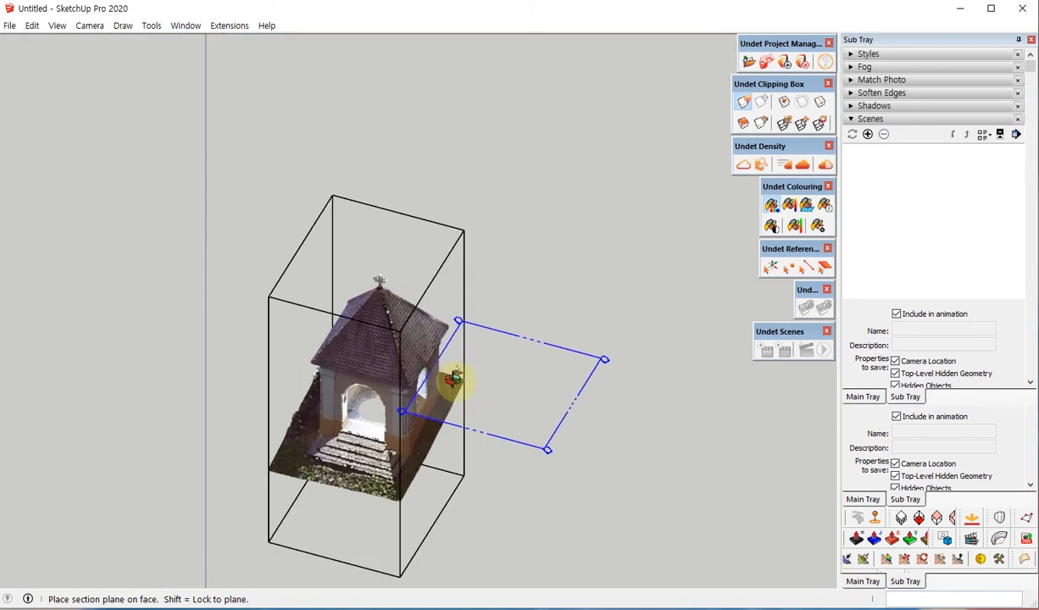
middle_drag(452, 383, 448, 313)
scroll(410, 406, up, 5)
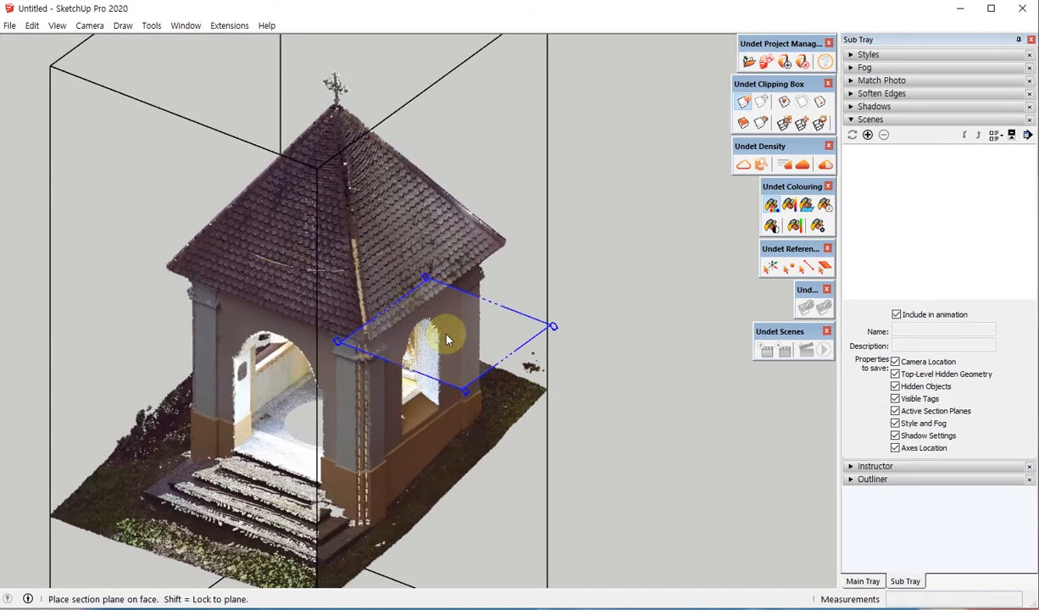
scroll(477, 311, down, 4)
middle_drag(105, 396, 618, 285)
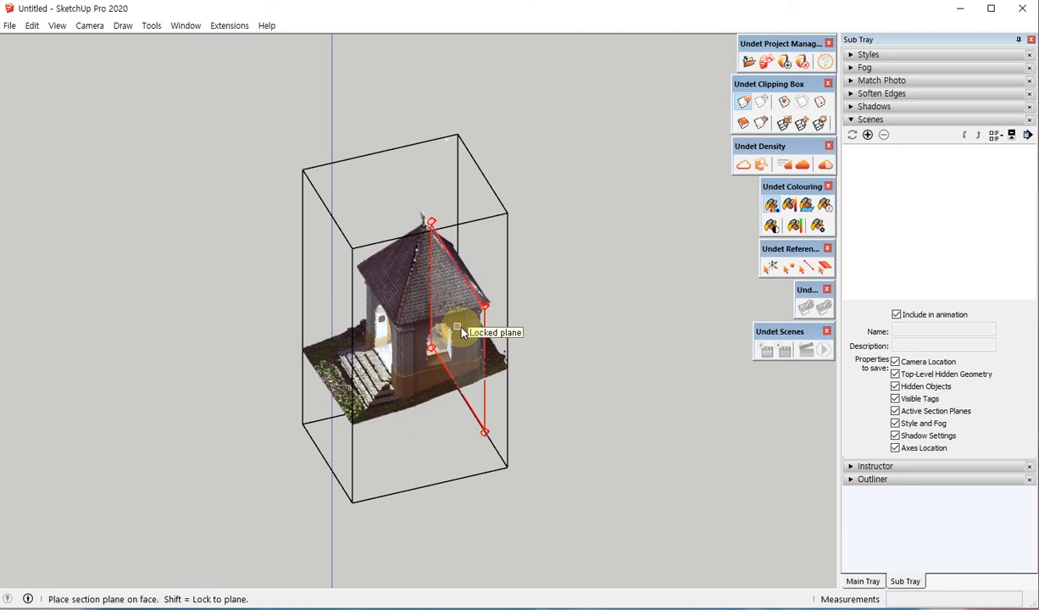
middle_drag(473, 326, 280, 174)
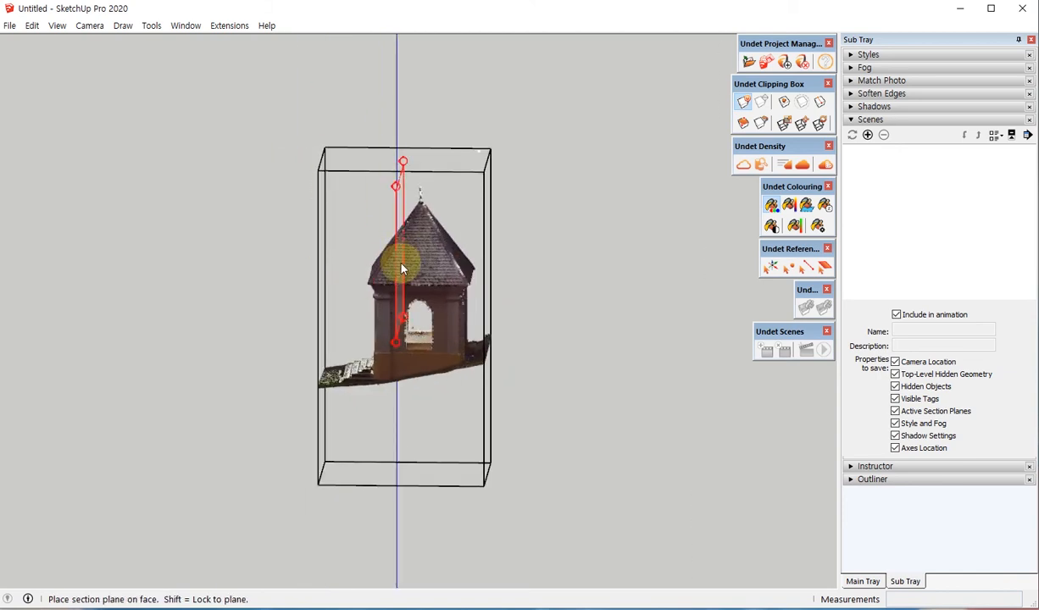
middle_drag(401, 267, 427, 220)
scroll(427, 223, up, 4)
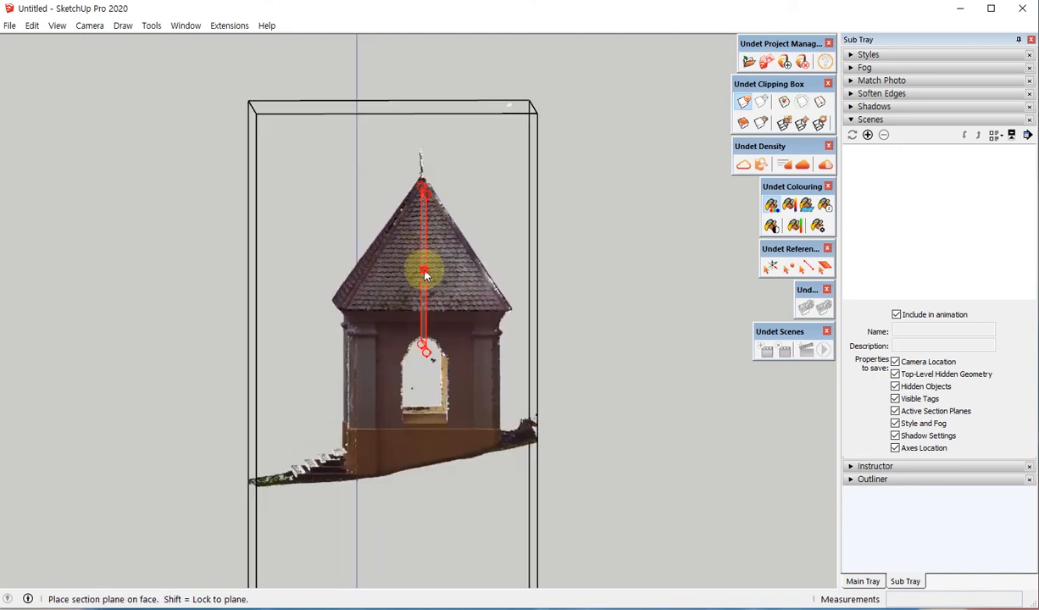
click(426, 273)
Step: Select the section plane and clip the chapel's point cloud along it
middle_drag(441, 185, 464, 163)
scroll(524, 160, up, 2)
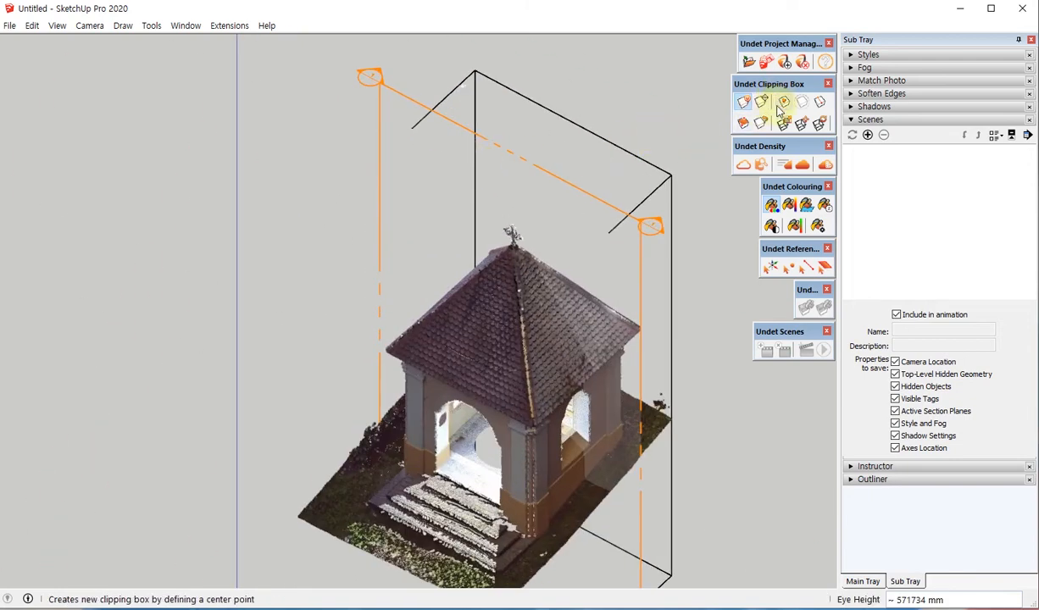
middle_drag(466, 198, 463, 197)
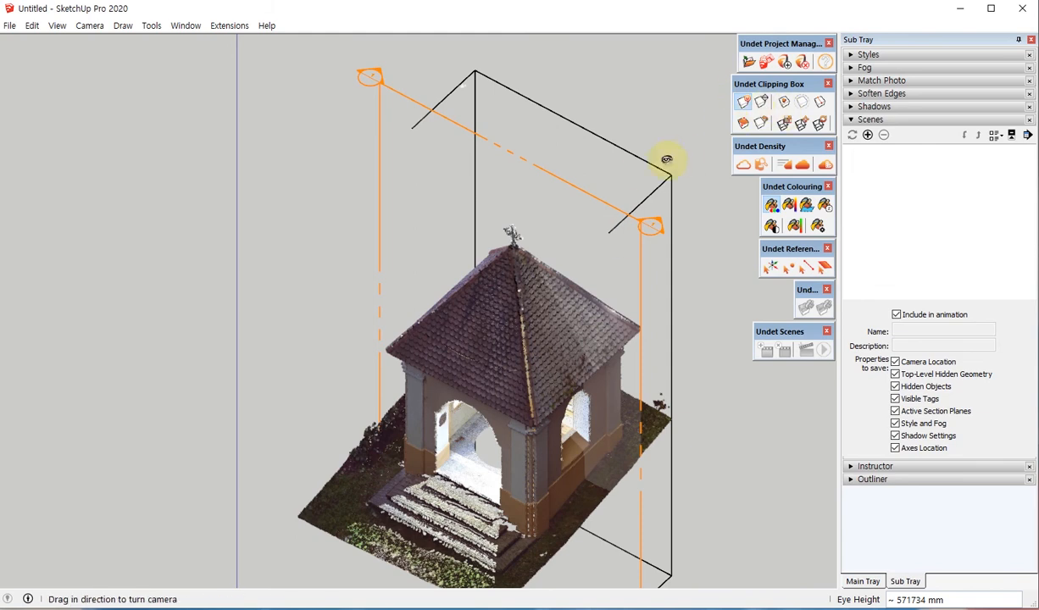
key(space)
click(394, 101)
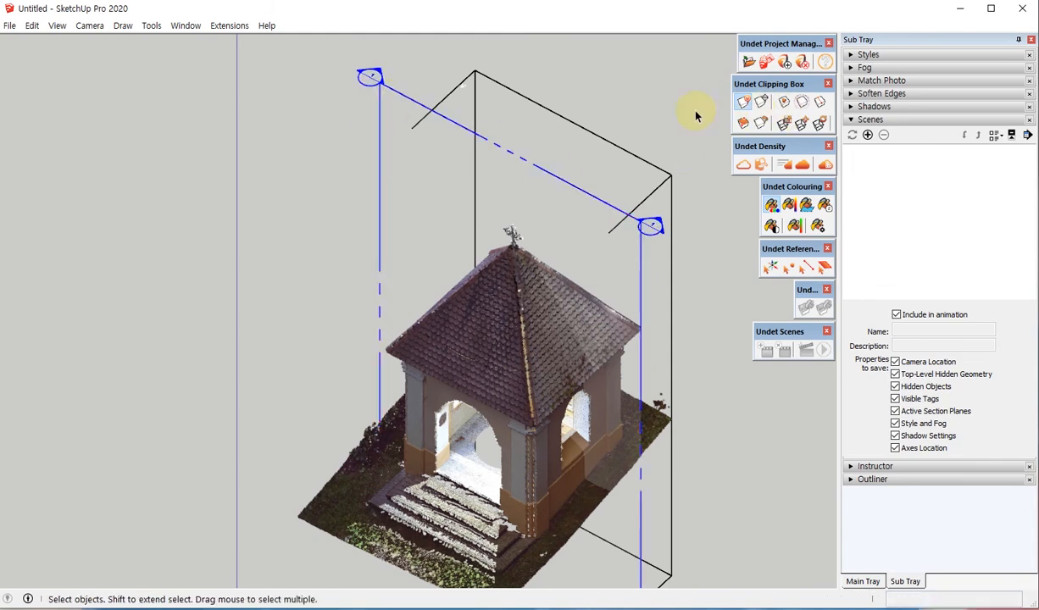
click(763, 104)
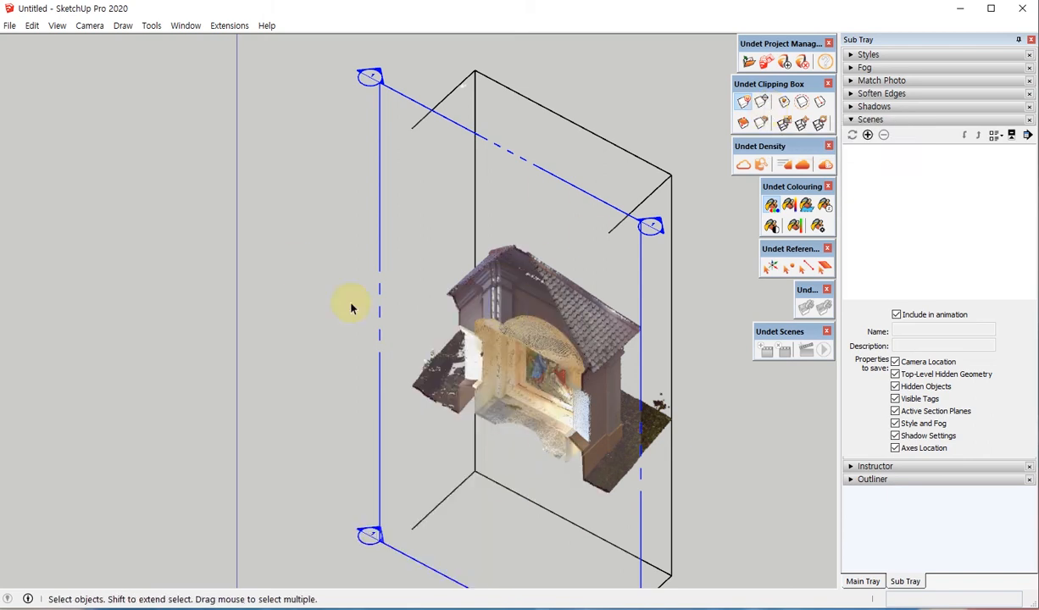
Step: Move the section plane about 992 mm toward the entrance, and then about 1977 mm back toward the rear wall
middle_drag(352, 308, 383, 209)
middle_drag(651, 227, 654, 283)
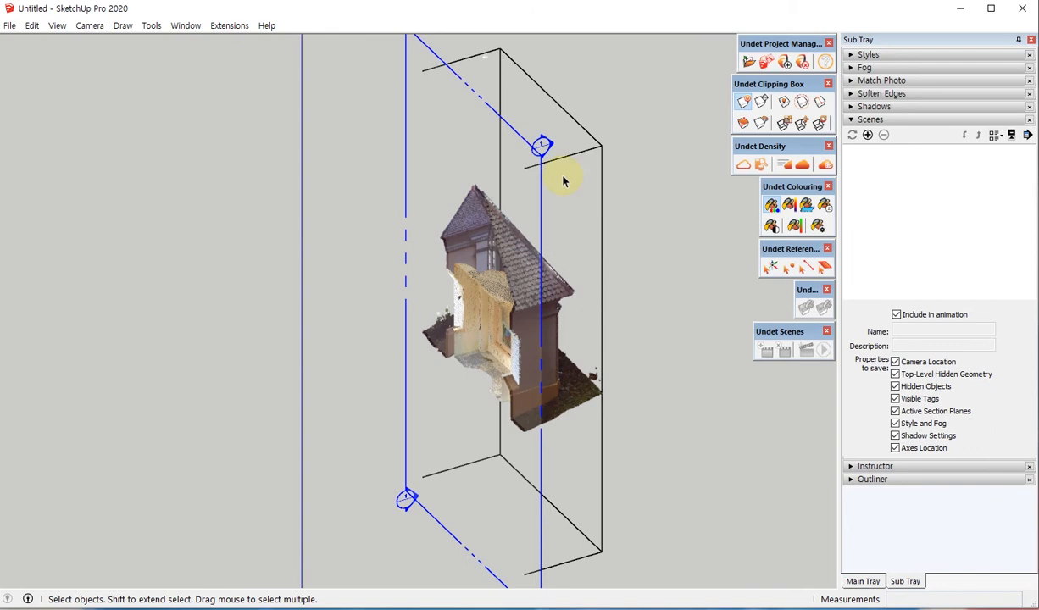
key(m)
click(441, 90)
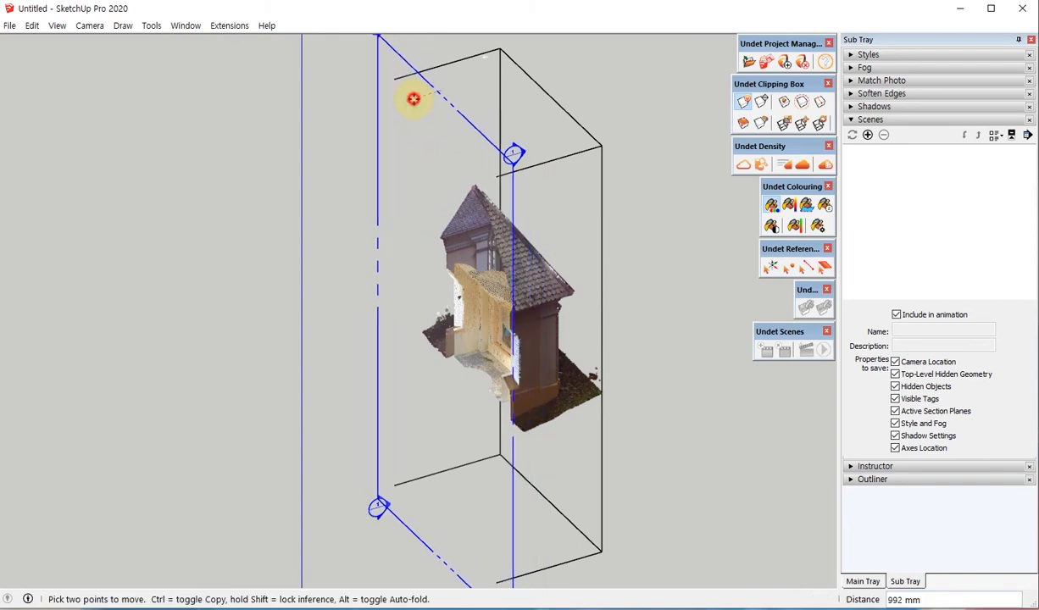
click(405, 96)
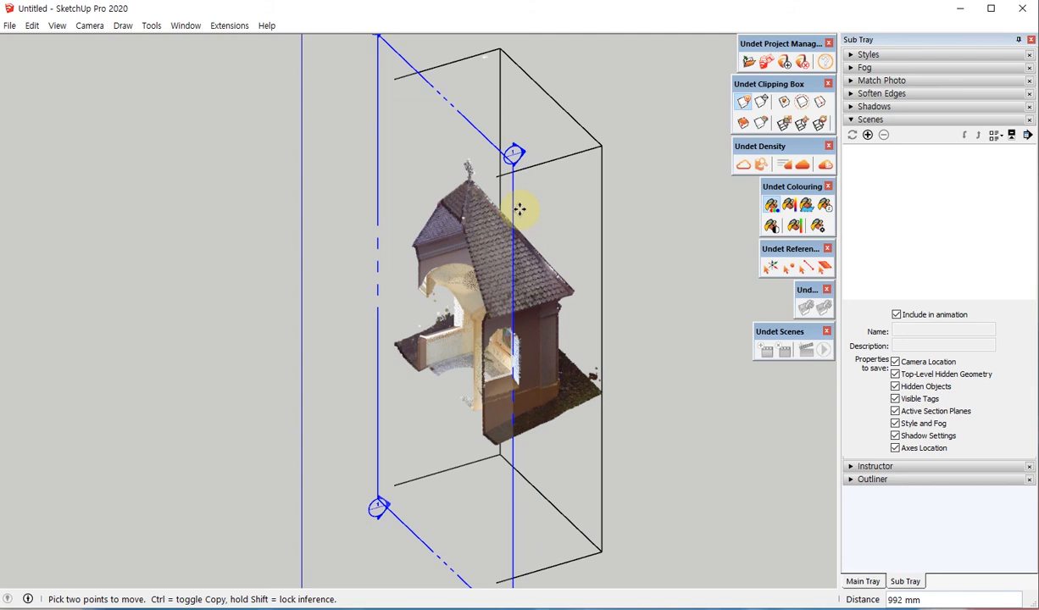
click(506, 173)
click(562, 158)
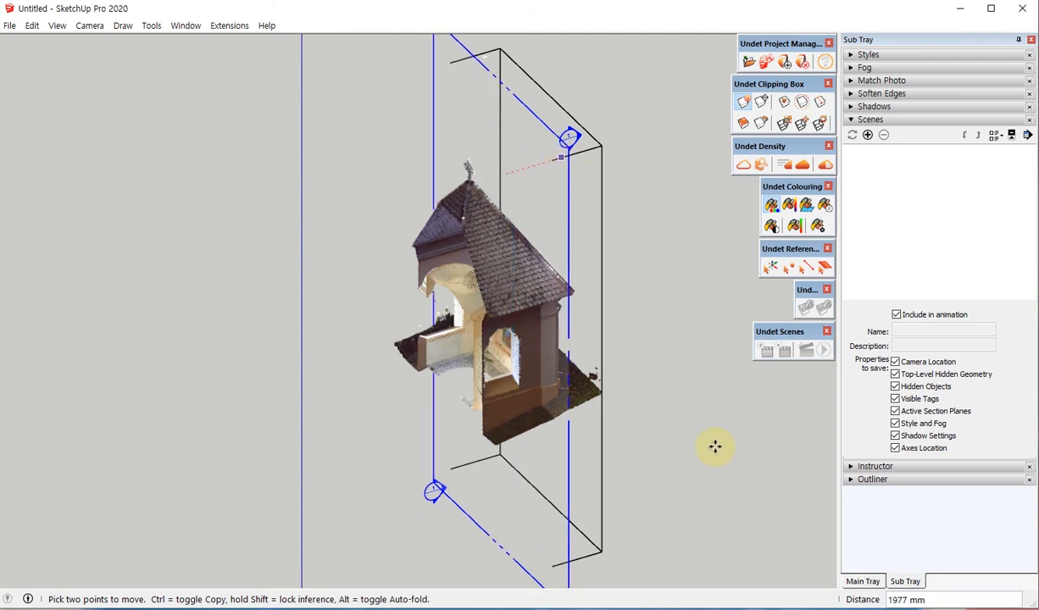
middle_drag(614, 295, 647, 322)
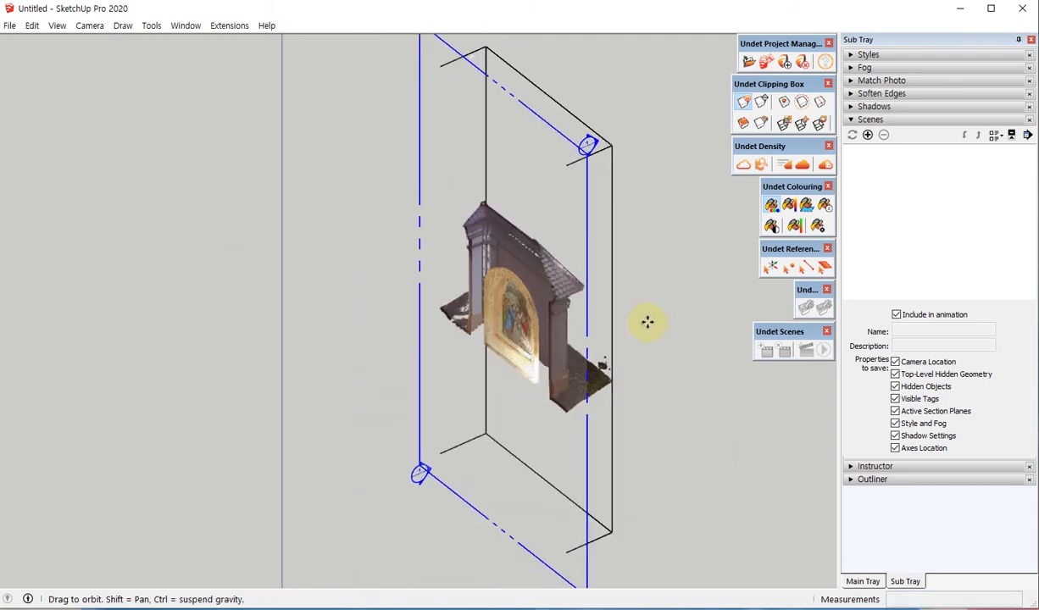
Step: Rotate the section plane by about 42.6 degrees about the green axis to make a slanted cut
key(q)
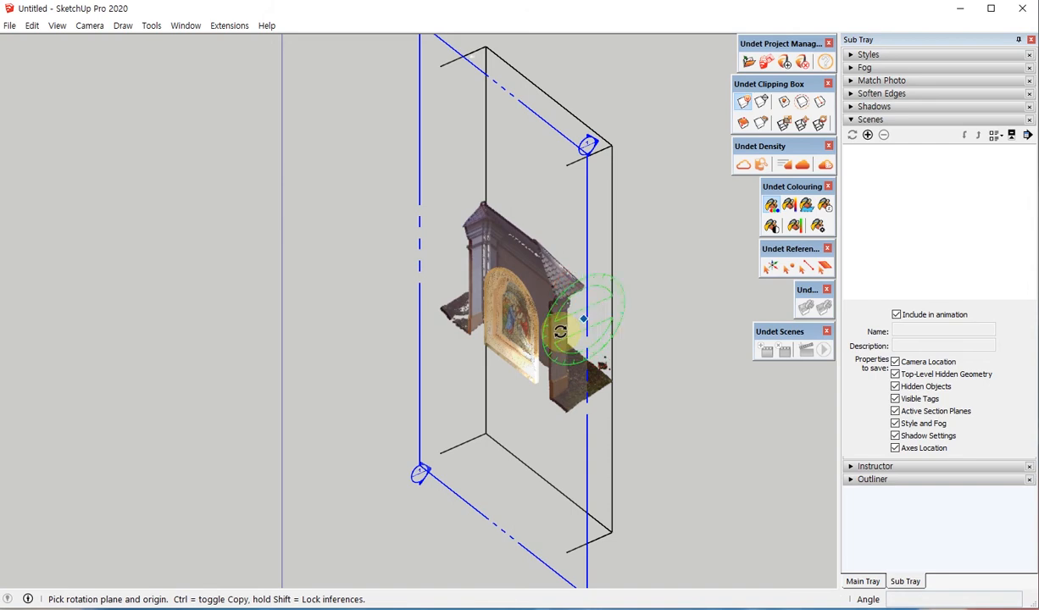
drag(588, 332, 591, 199)
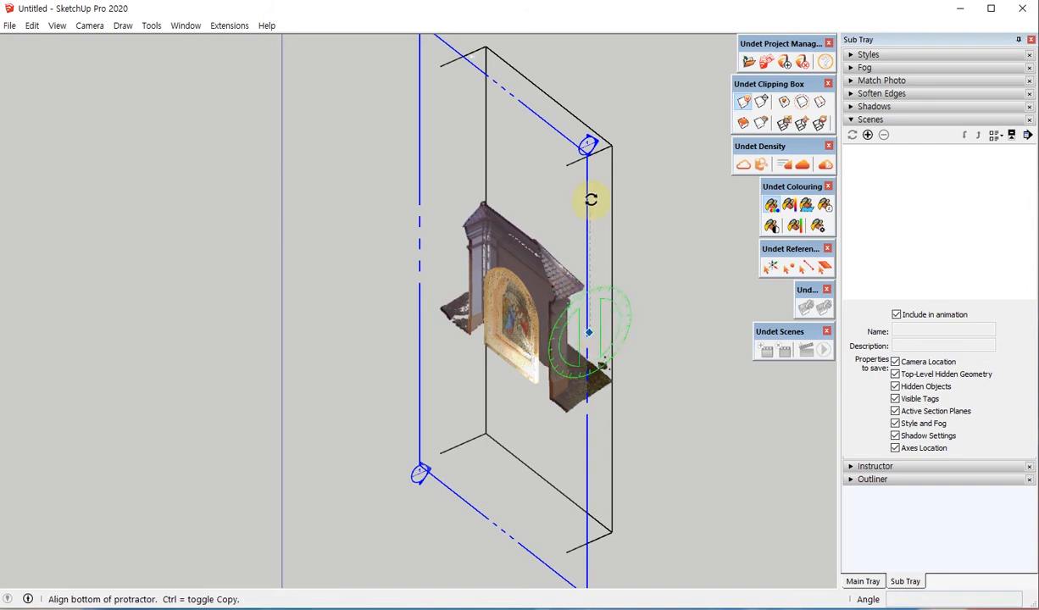
click(591, 199)
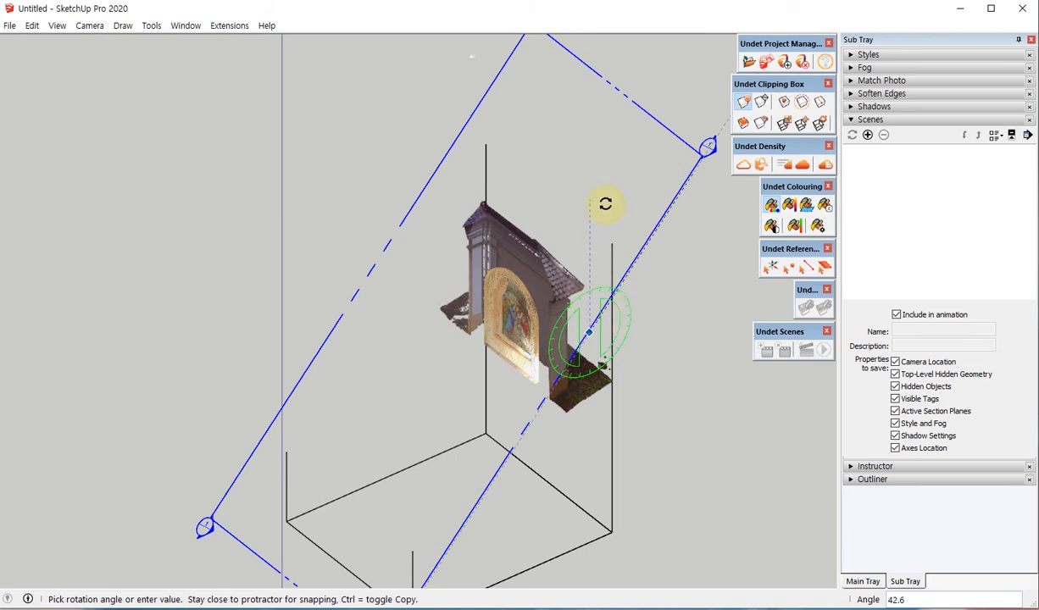
key(Return)
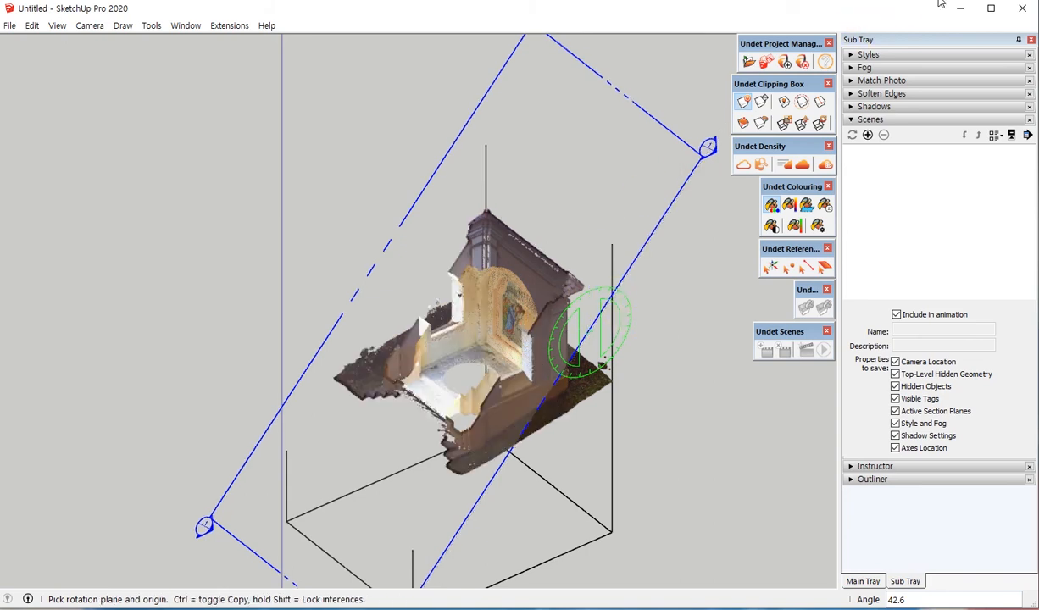
Step: Undo the section plane's rotation, moves and placement, back to the full clipping box around the chapel
middle_drag(457, 262, 562, 110)
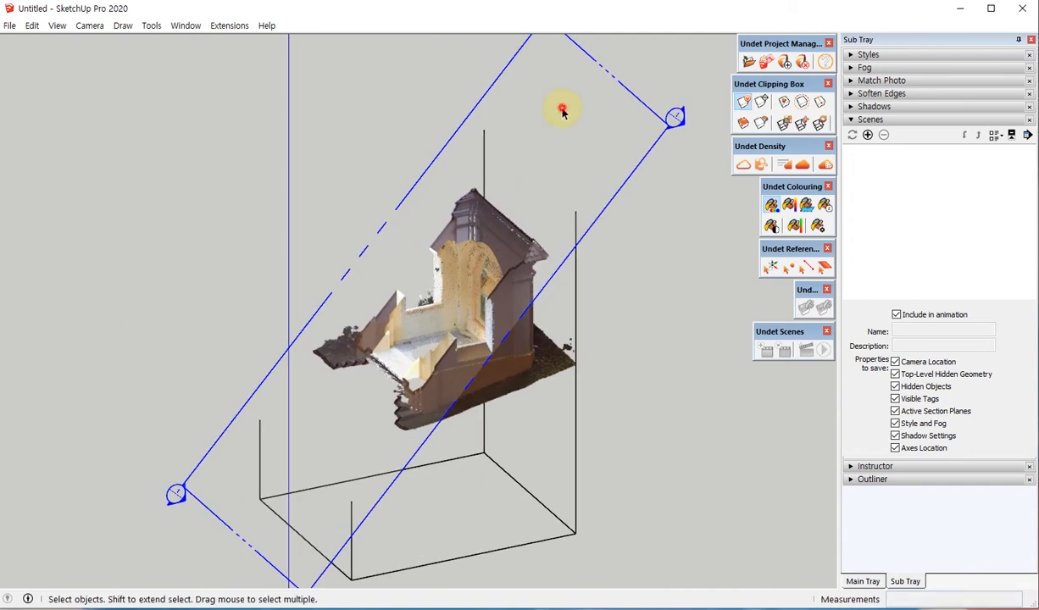
key(ctrl+z)
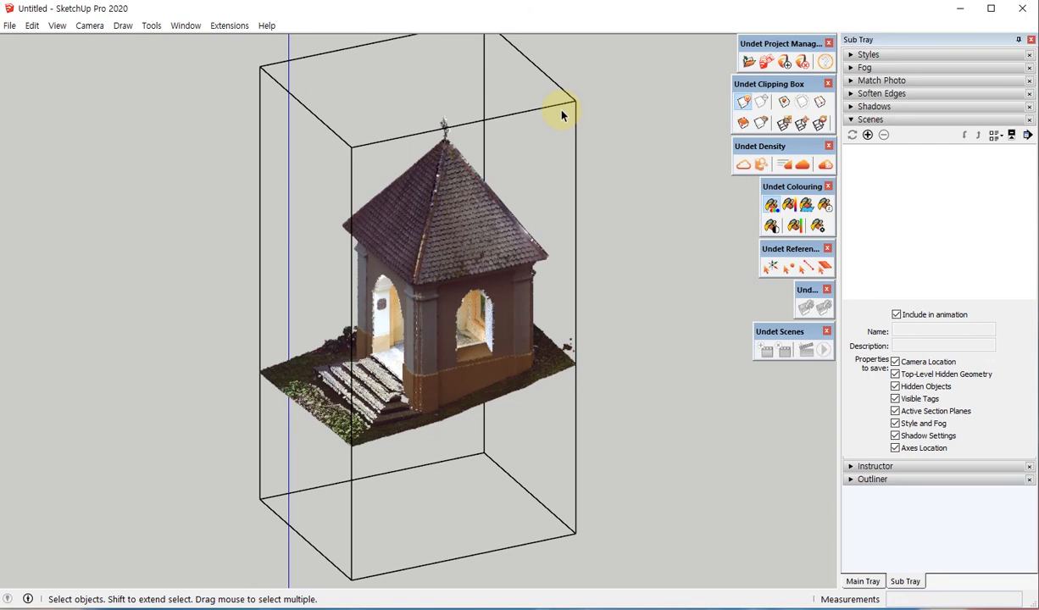
Step: Reset the clipping box around the chapel to bring back the point cloud of the entire scanned site
scroll(550, 296, down, 2)
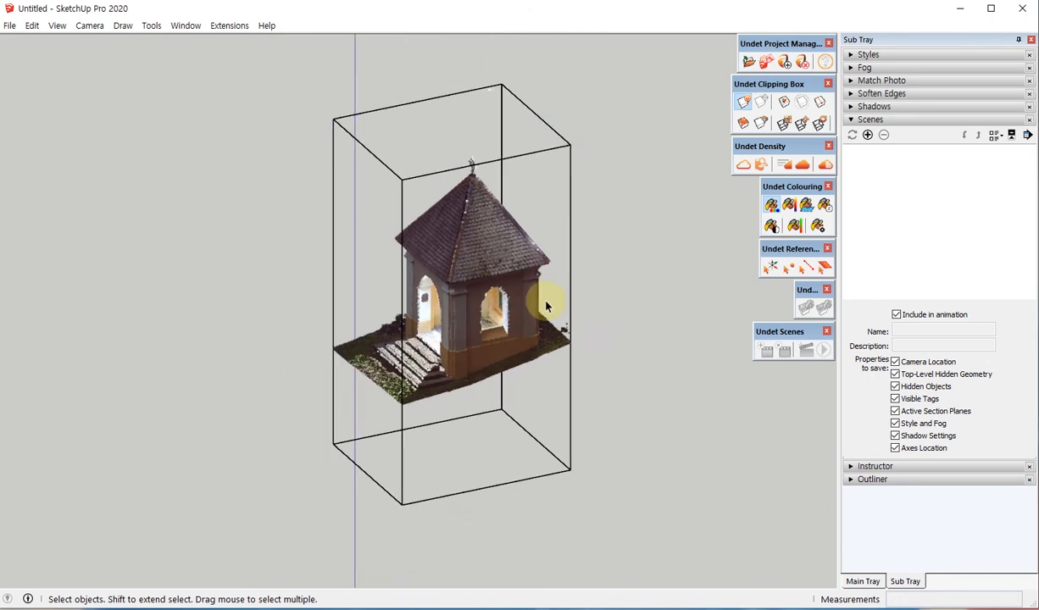
middle_drag(550, 297, 552, 349)
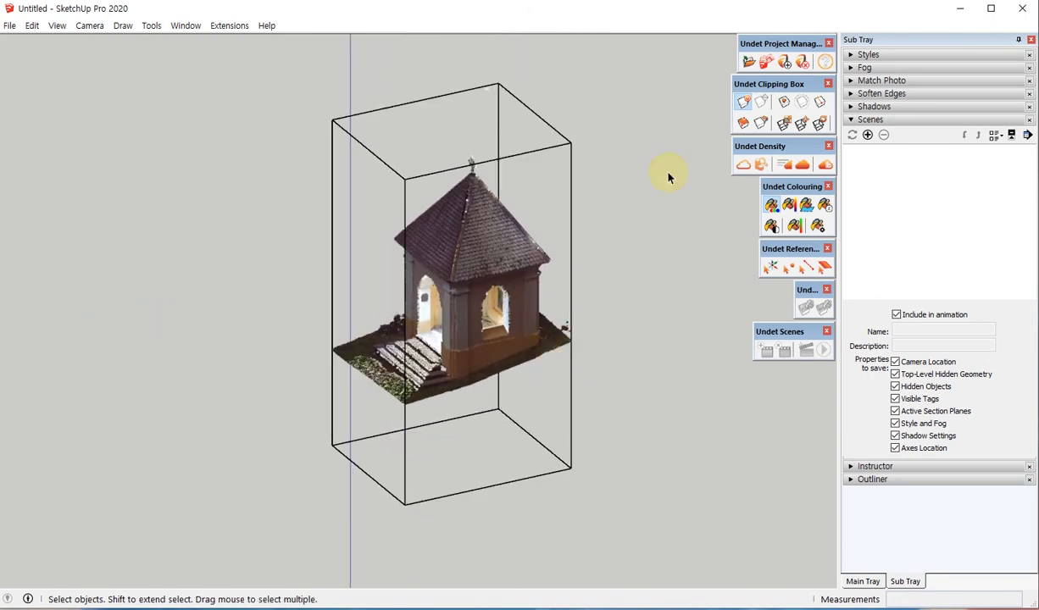
click(762, 124)
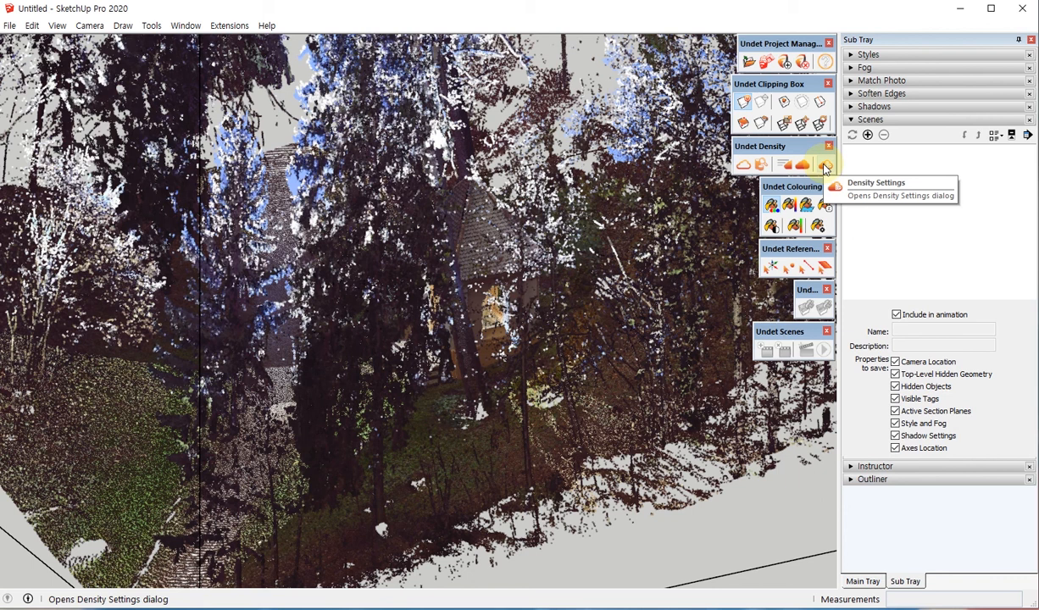
Step: Hide the whole point cloud and show it again, twice, from different views of the site
click(743, 166)
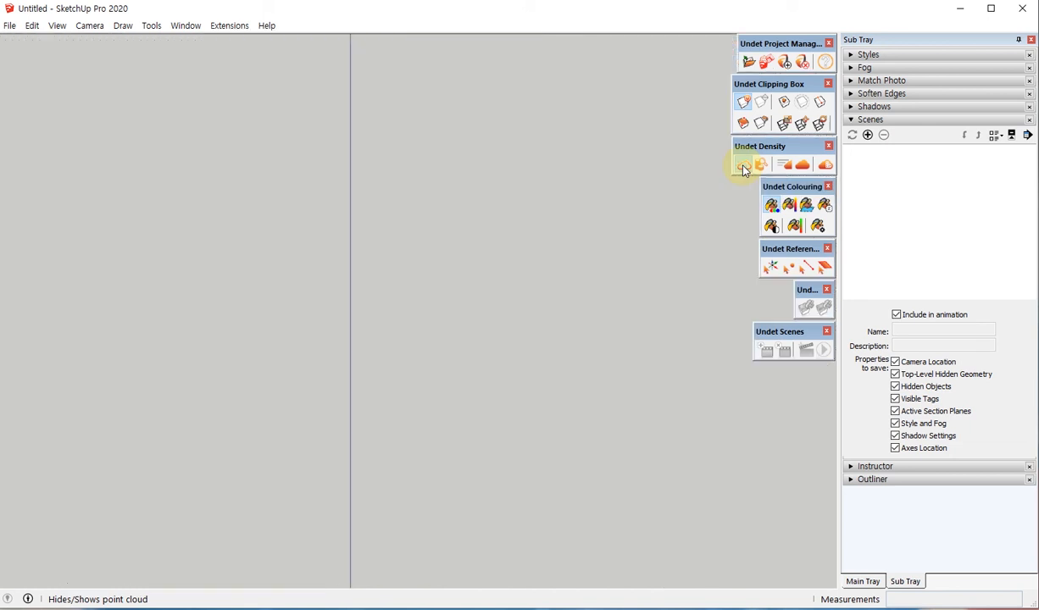
click(743, 166)
middle_drag(495, 244, 580, 296)
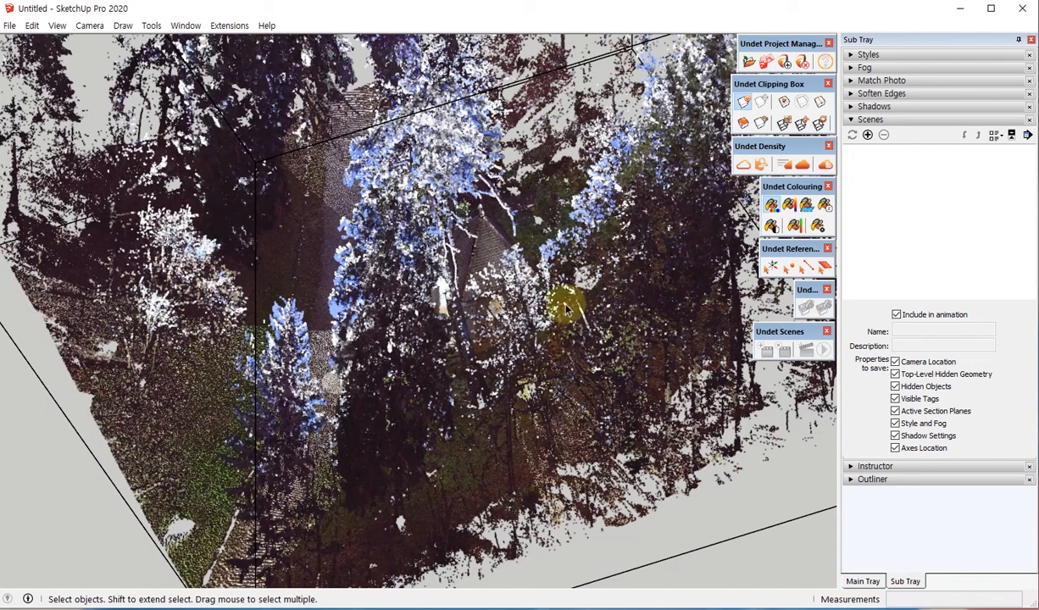
middle_drag(458, 343, 546, 335)
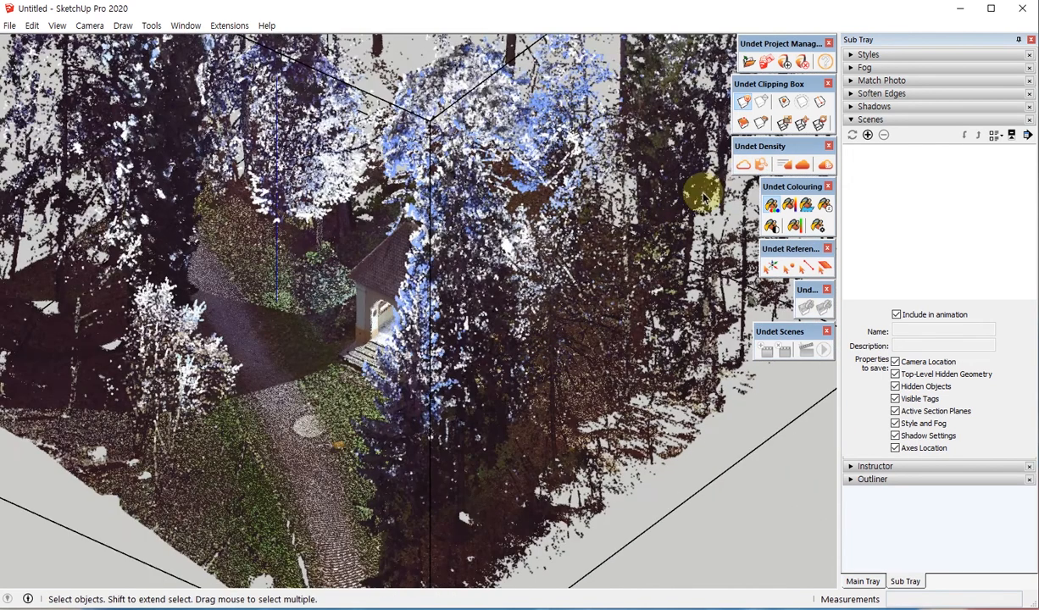
click(741, 166)
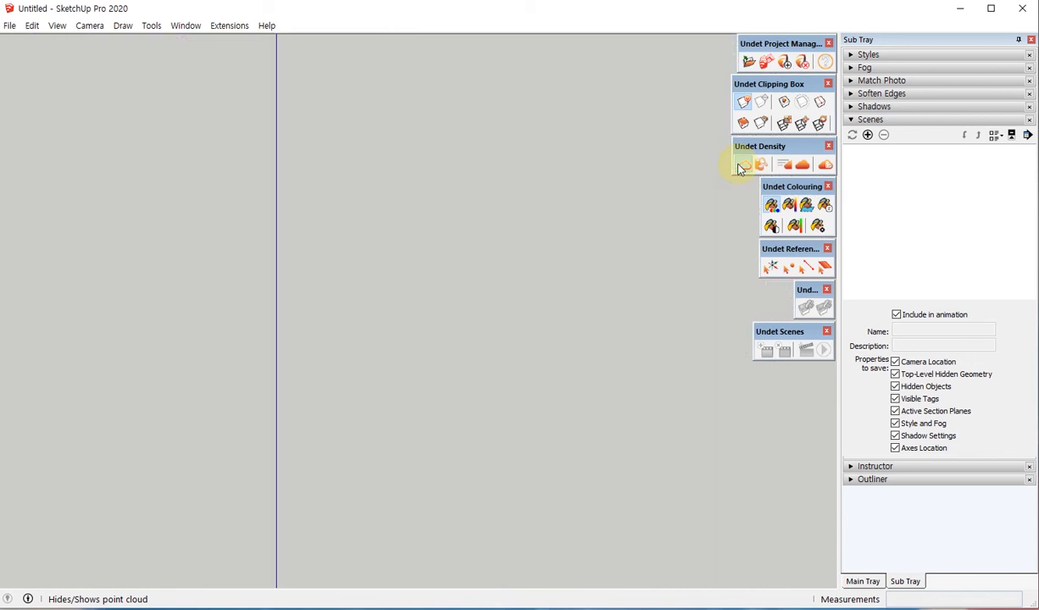
click(741, 166)
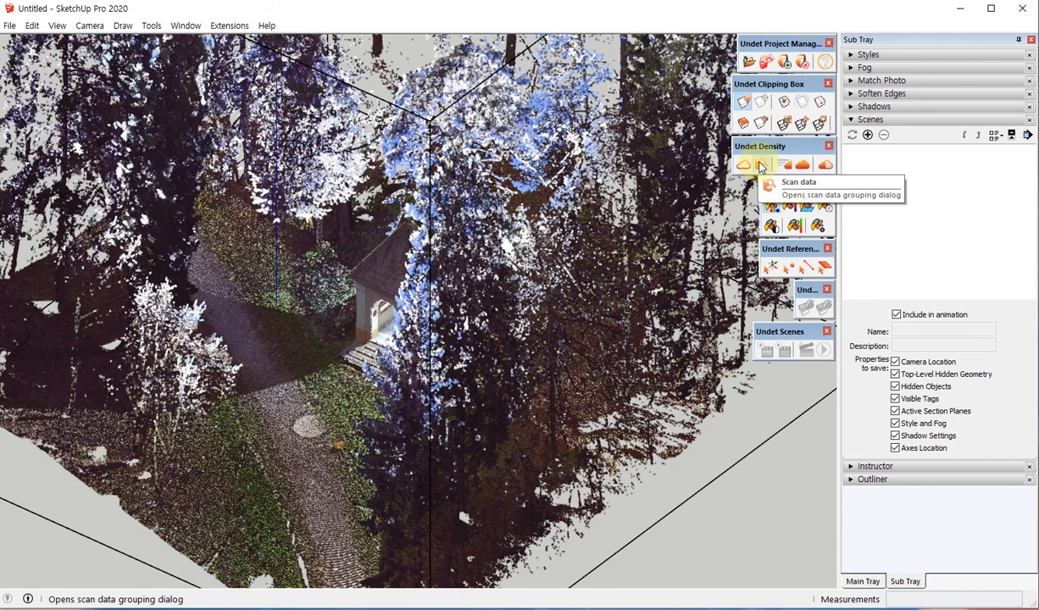
Step: Open the scan data grouping dialog and look through its scan position files from Koplycia2_Scan_000.e57 to Koplycia2_Scan_004.e57
click(761, 166)
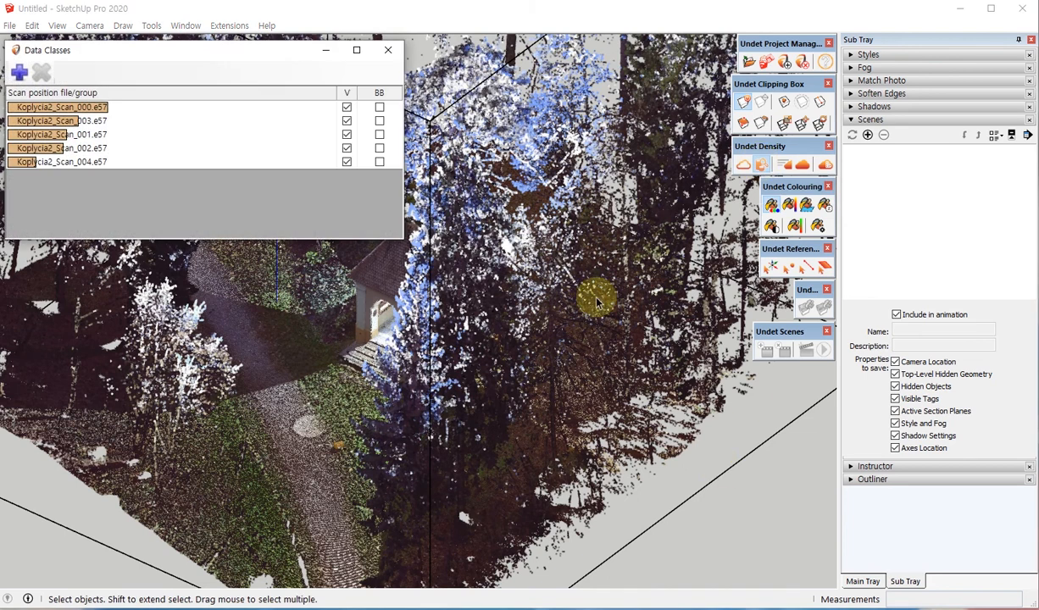
drag(217, 59, 620, 219)
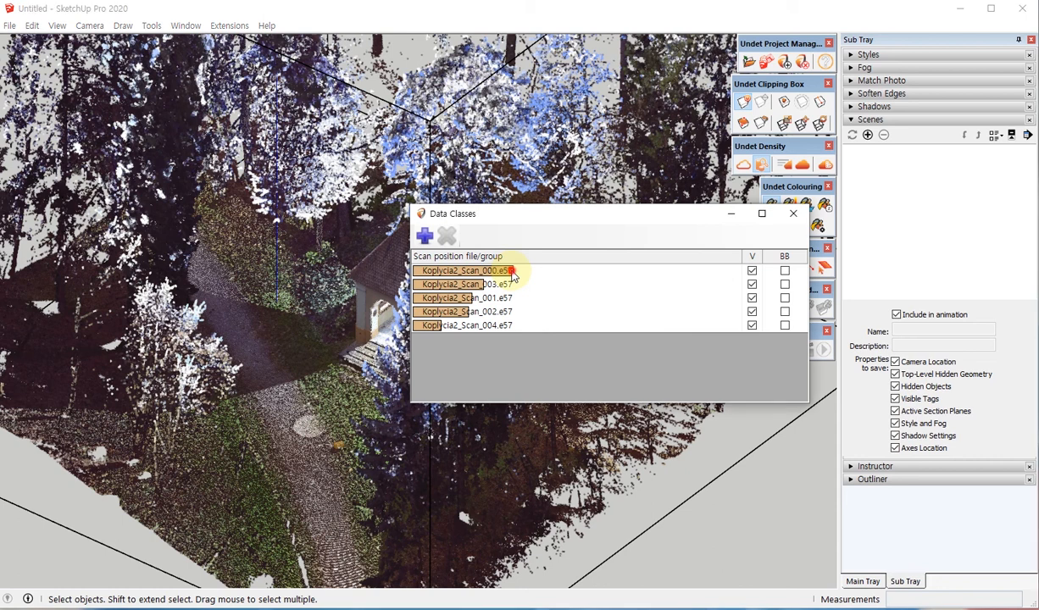
click(512, 271)
click(502, 284)
click(492, 298)
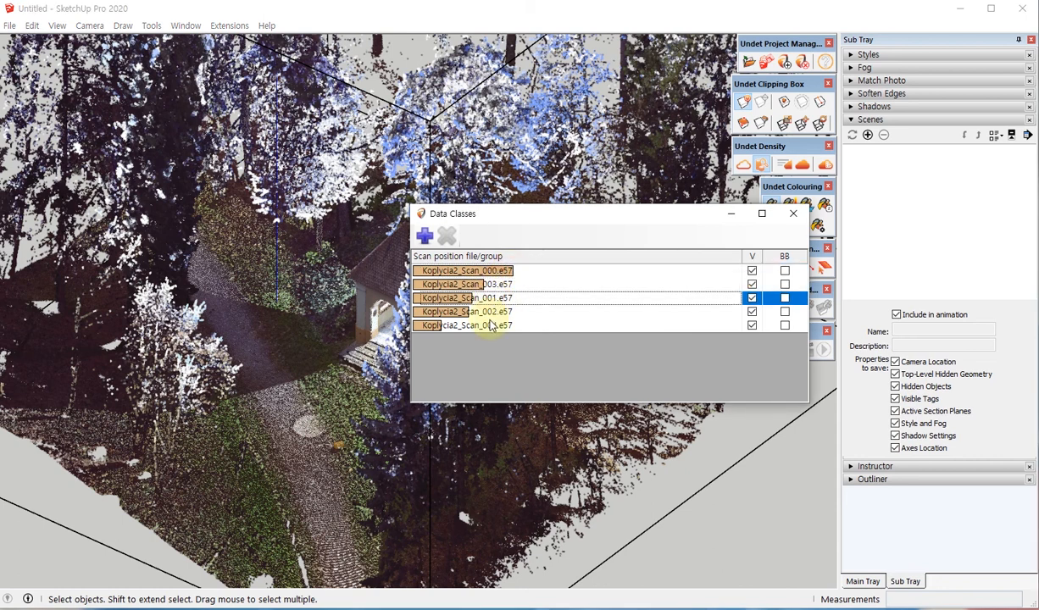
click(490, 324)
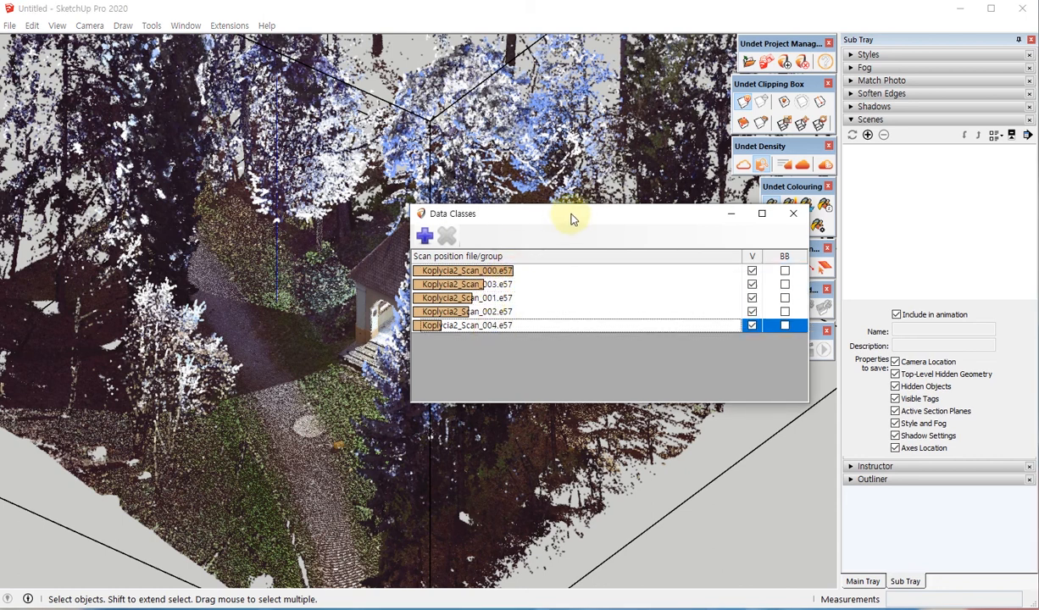
drag(572, 215, 662, 170)
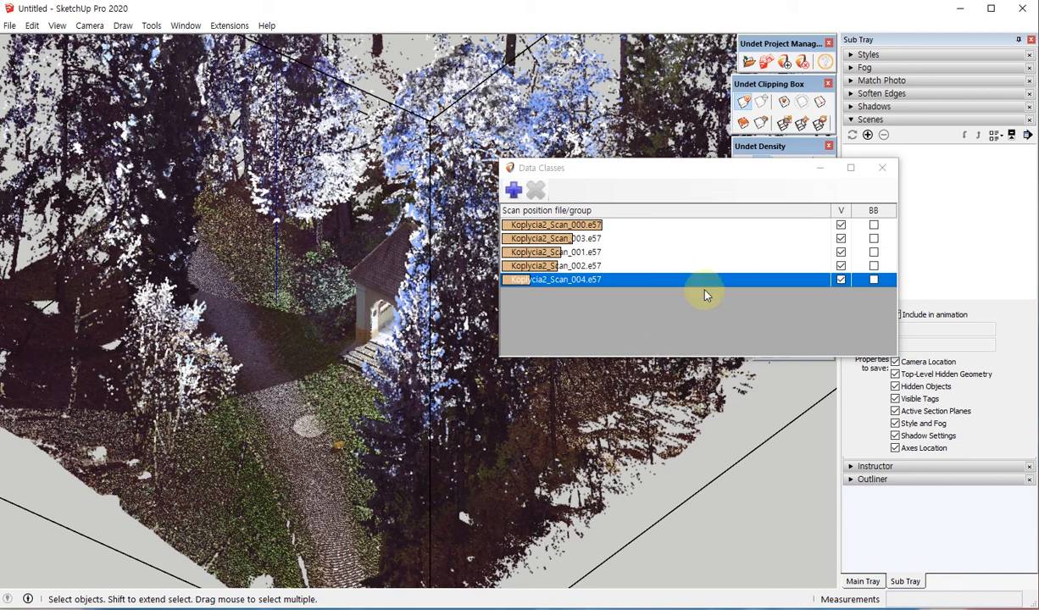
Step: Review the five Koplycia2 scan files again one by one and move the dialog clear of the point cloud
click(594, 225)
click(593, 239)
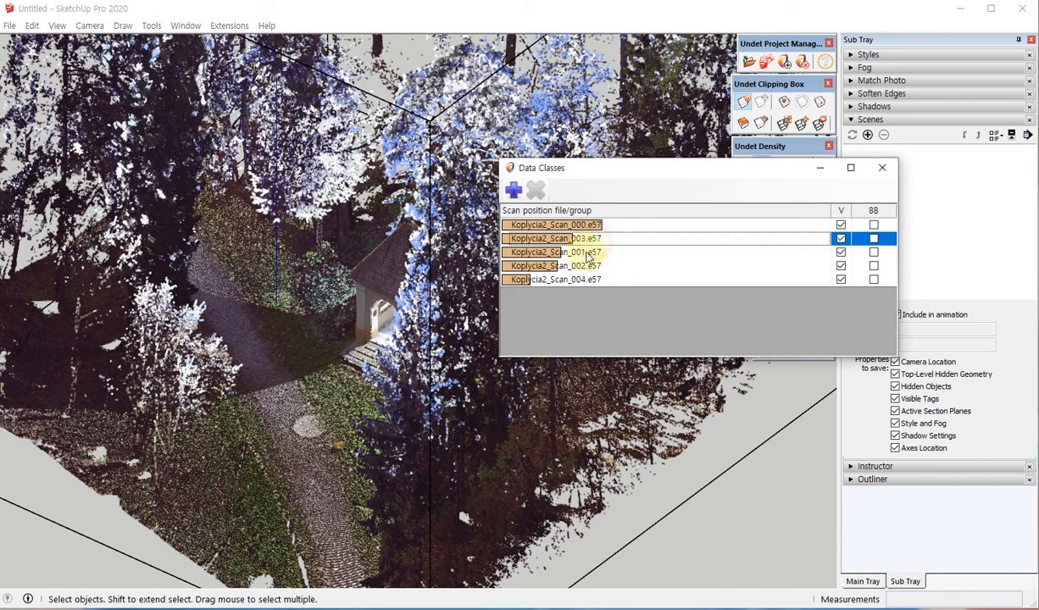
click(588, 251)
click(584, 266)
click(582, 280)
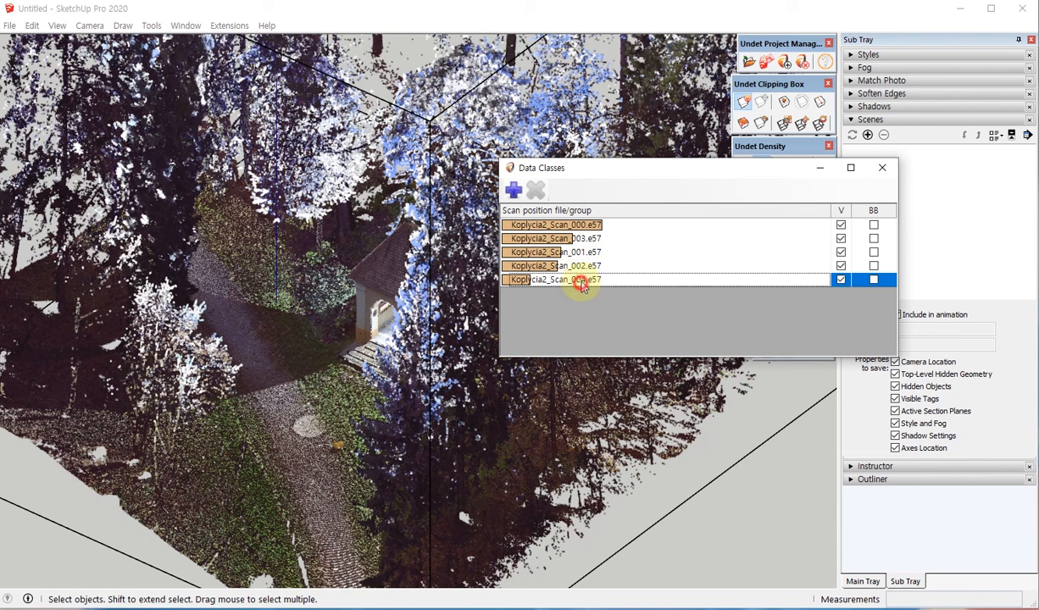
drag(665, 173, 728, 153)
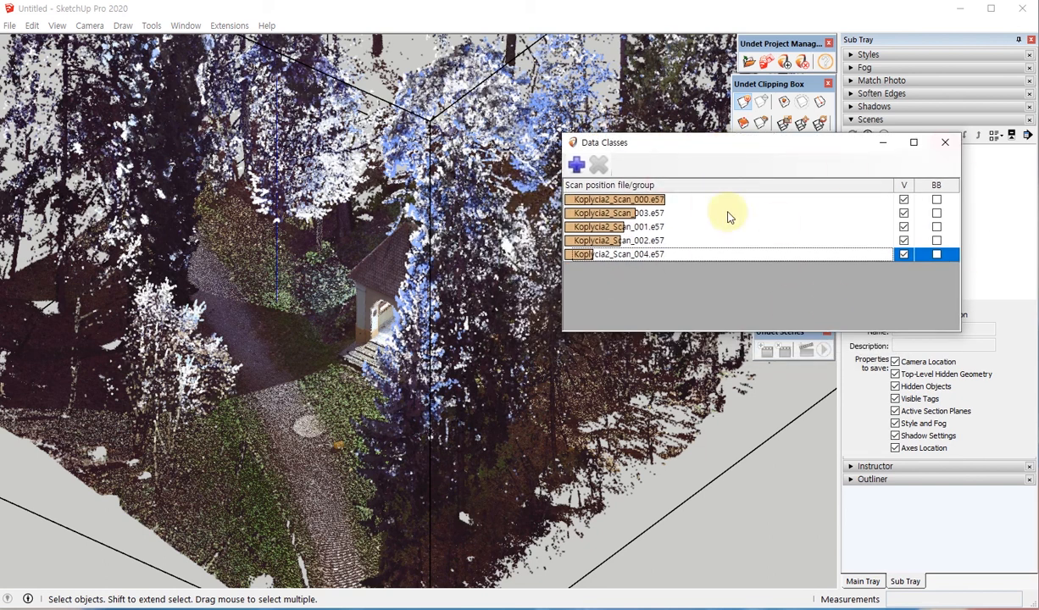
Step: Turn off the visibility of the Koplycia2 scans one after another in the order 000, 003, 001, 002 and 004
middle_drag(489, 372, 298, 399)
scroll(339, 373, down, 5)
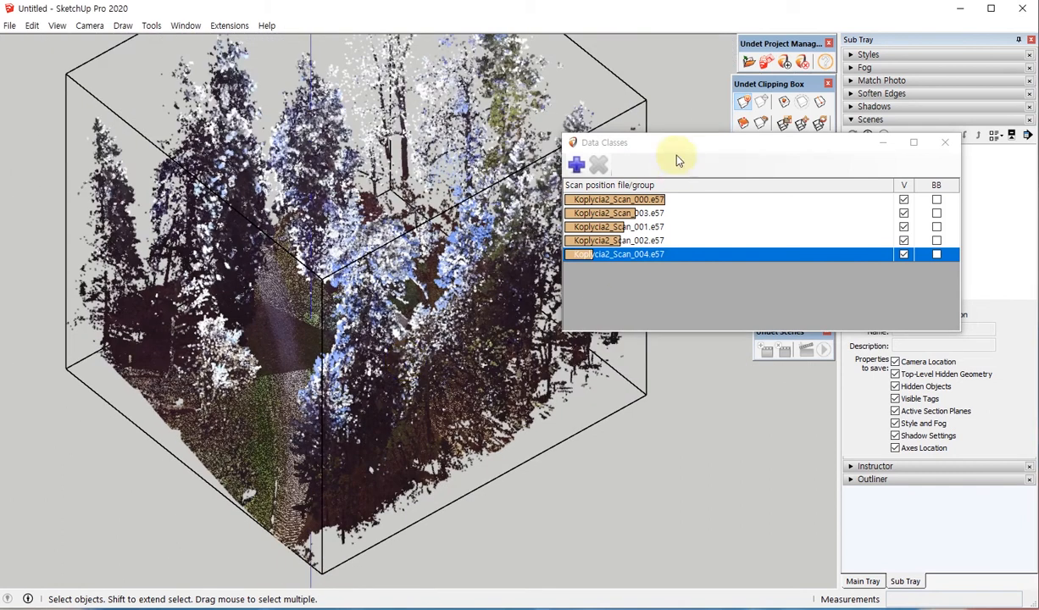
click(904, 200)
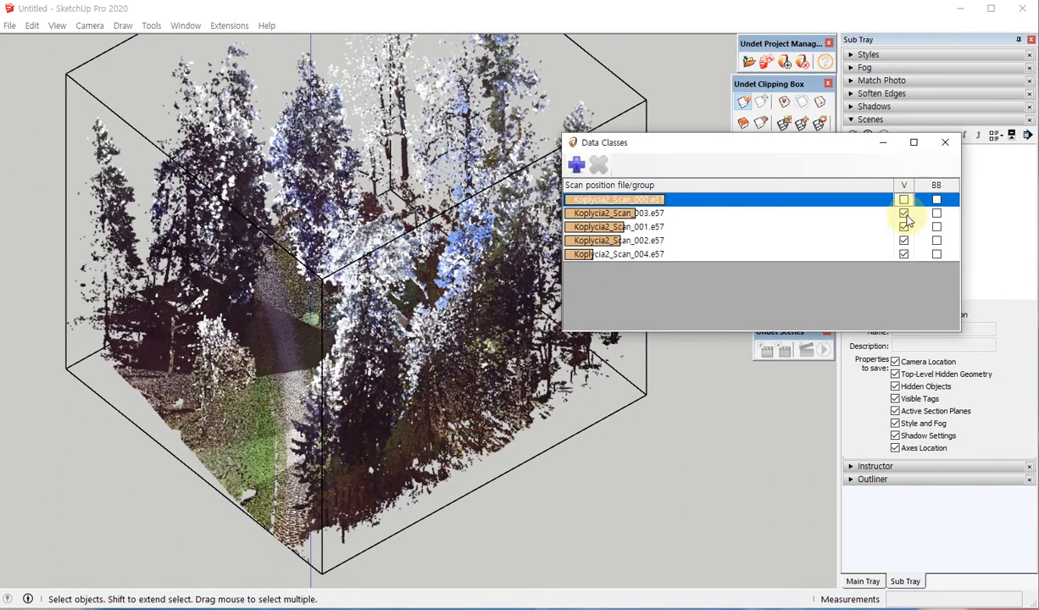
click(903, 214)
click(903, 227)
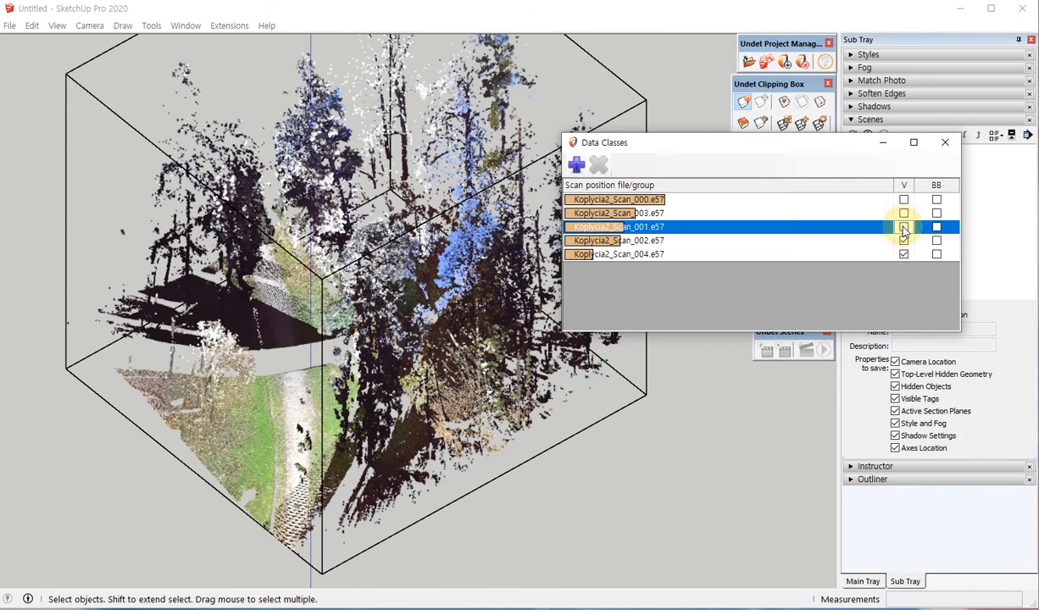
click(903, 241)
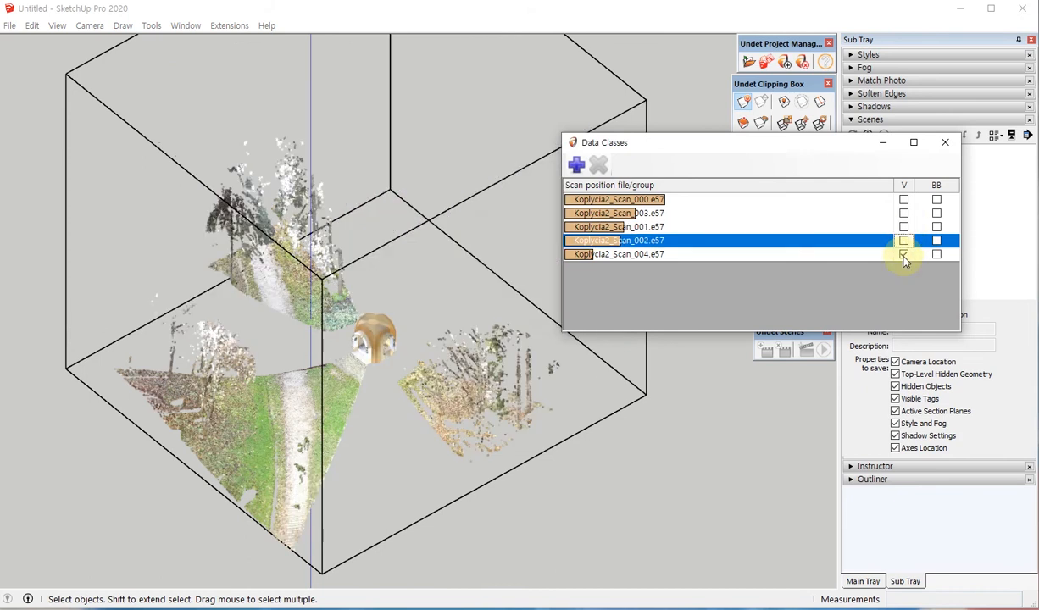
click(903, 255)
Step: Turn the visibility of all five Koplycia2 scans back on, working from scan 004 up to scan 000
click(903, 254)
click(903, 241)
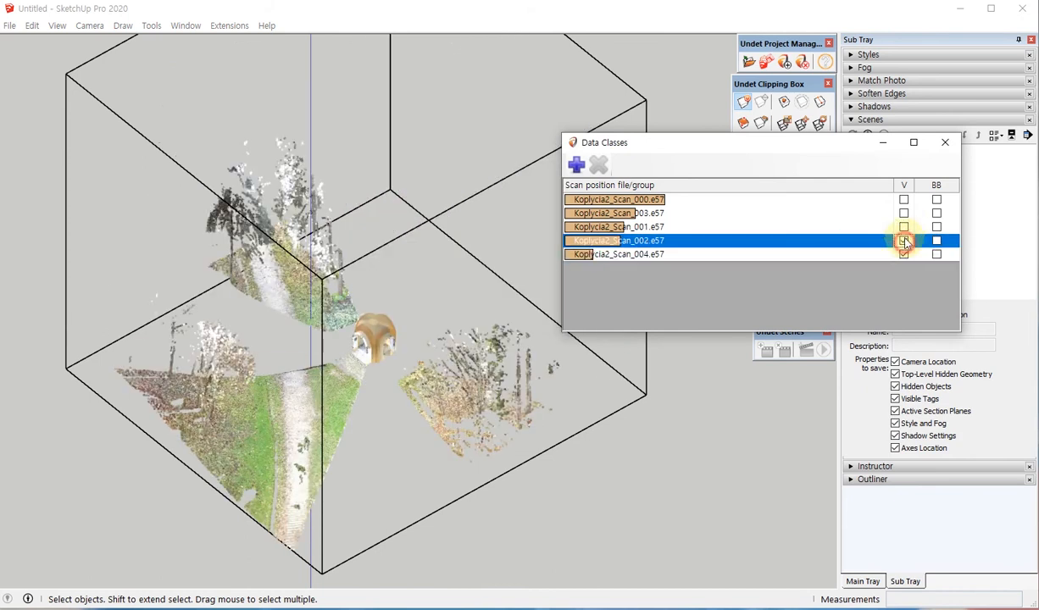
click(903, 227)
click(903, 213)
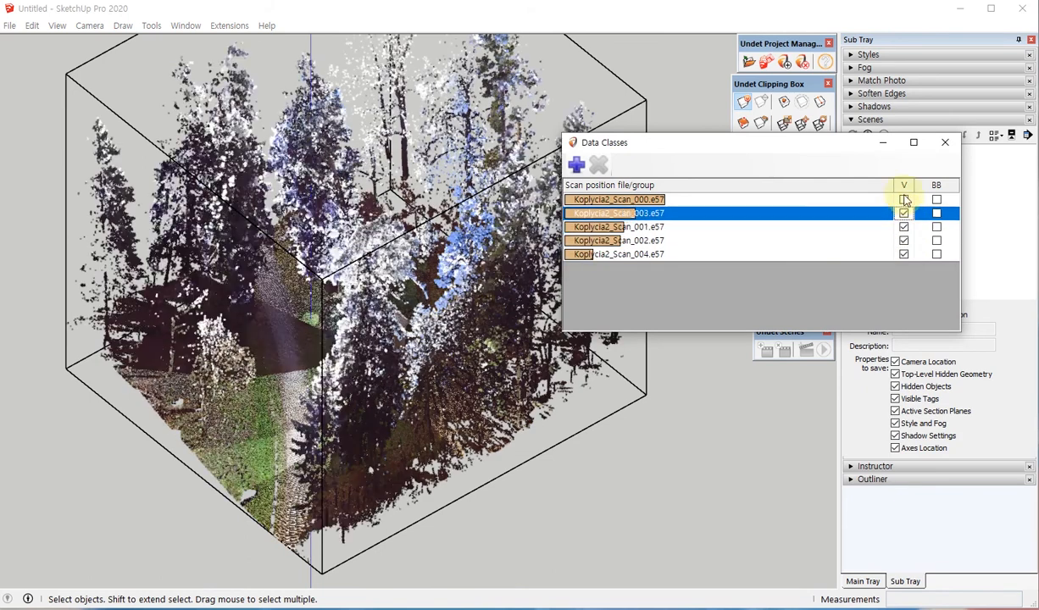
click(903, 199)
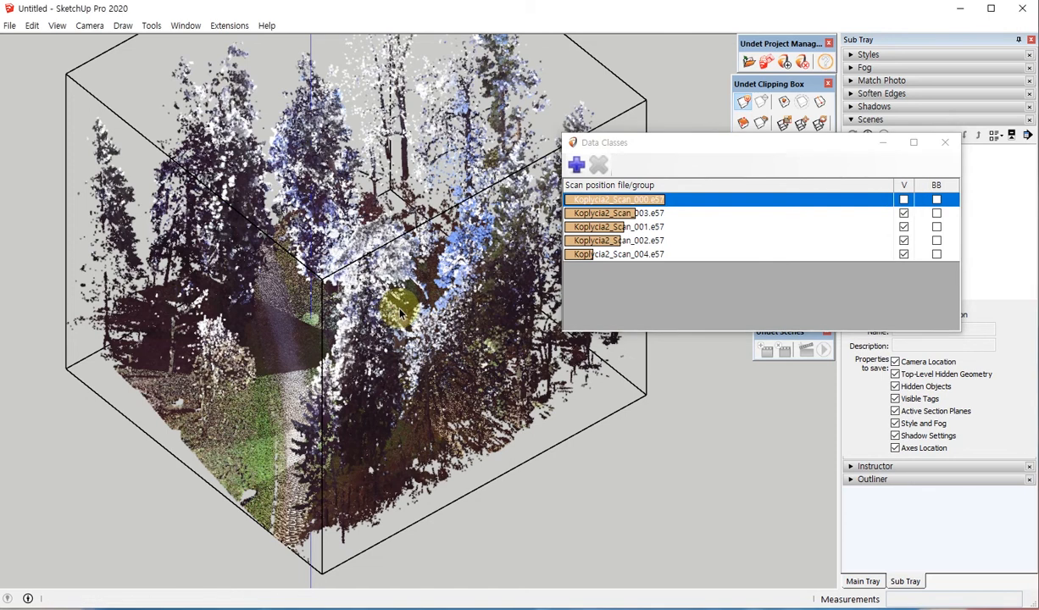
click(903, 199)
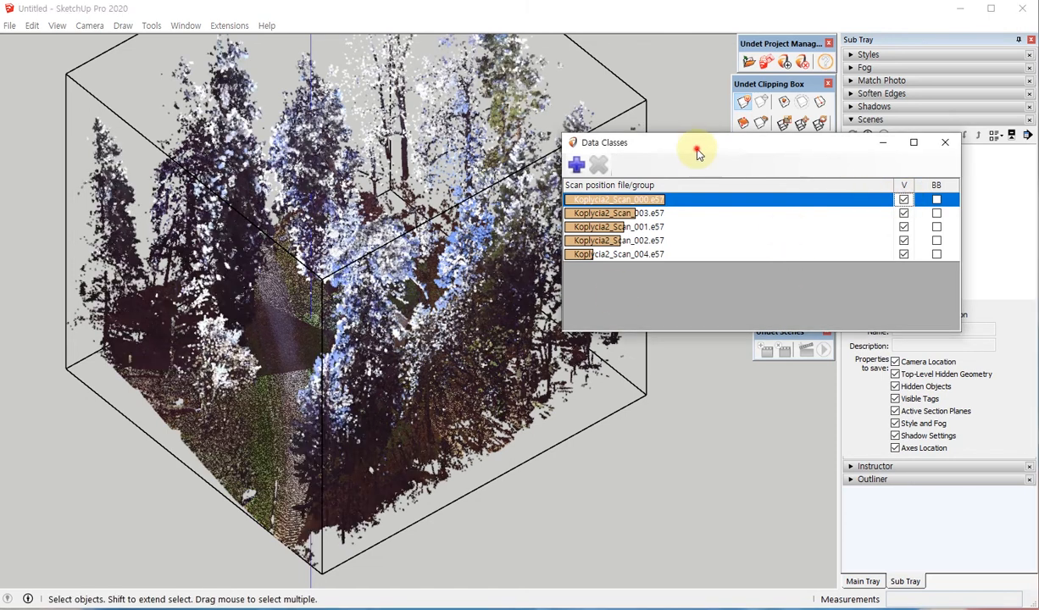
Step: Hide and show the whole point cloud once with the Data Classes dialog moved aside, and close the dialog
drag(698, 145, 735, 117)
middle_click(448, 353)
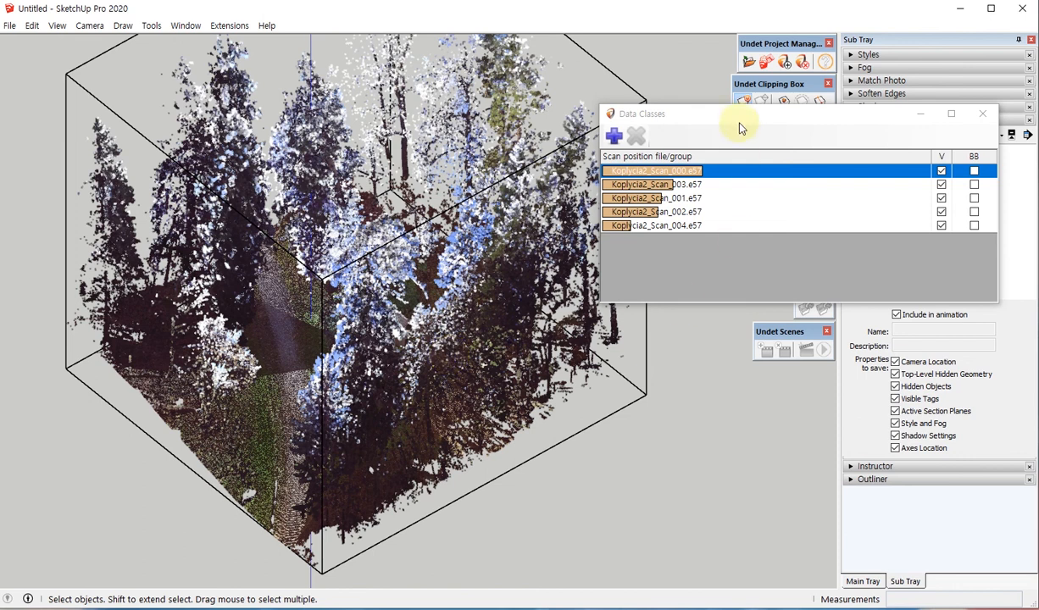
drag(735, 121, 727, 297)
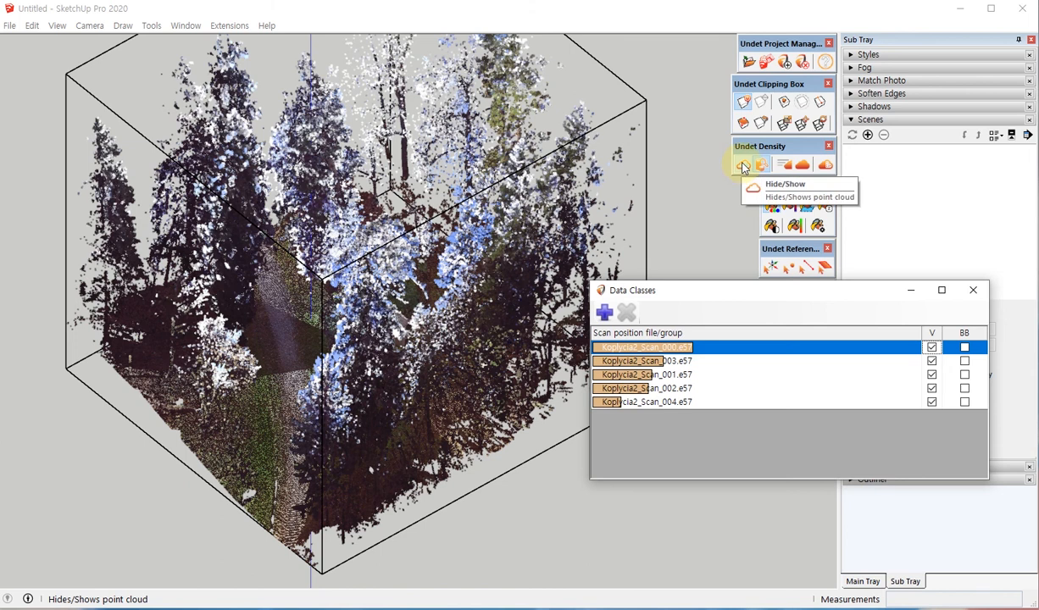
click(742, 166)
click(742, 167)
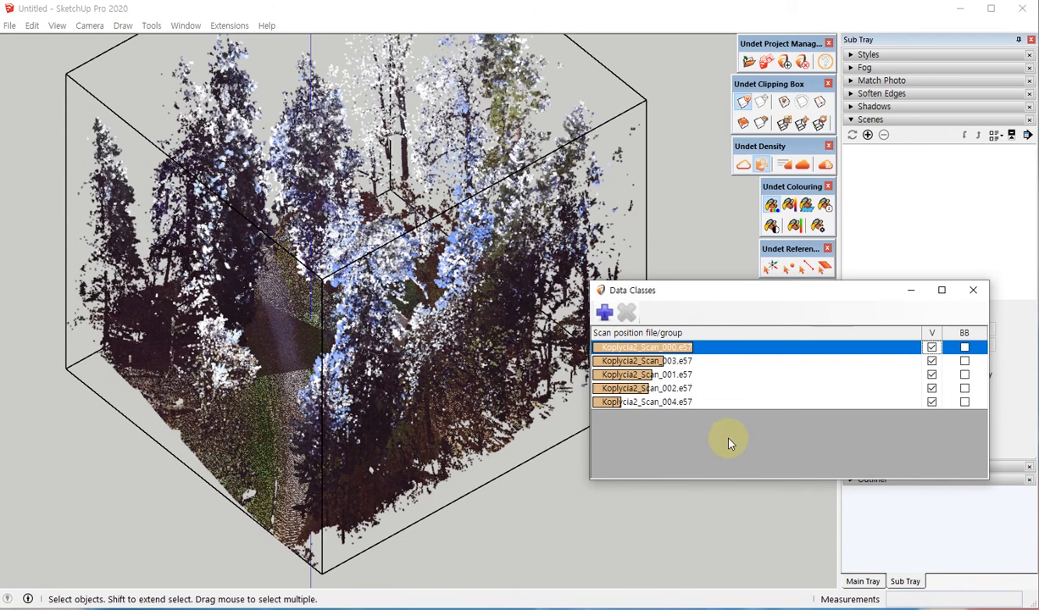
click(973, 292)
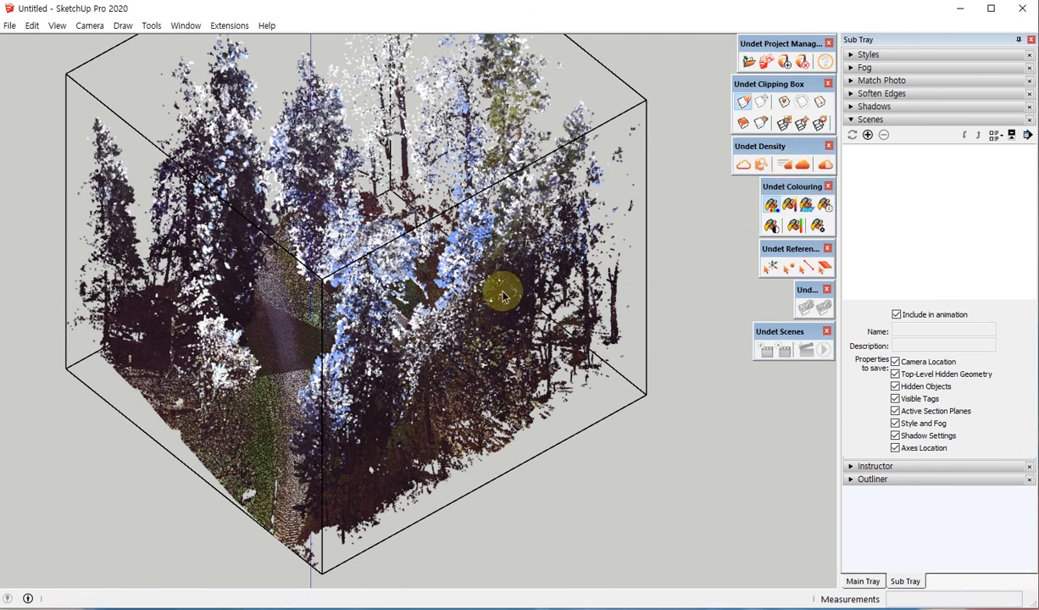
Step: Examine the full point cloud around the chapel from several angles, including close views of its roof edge and arched entrance
middle_drag(503, 286, 608, 197)
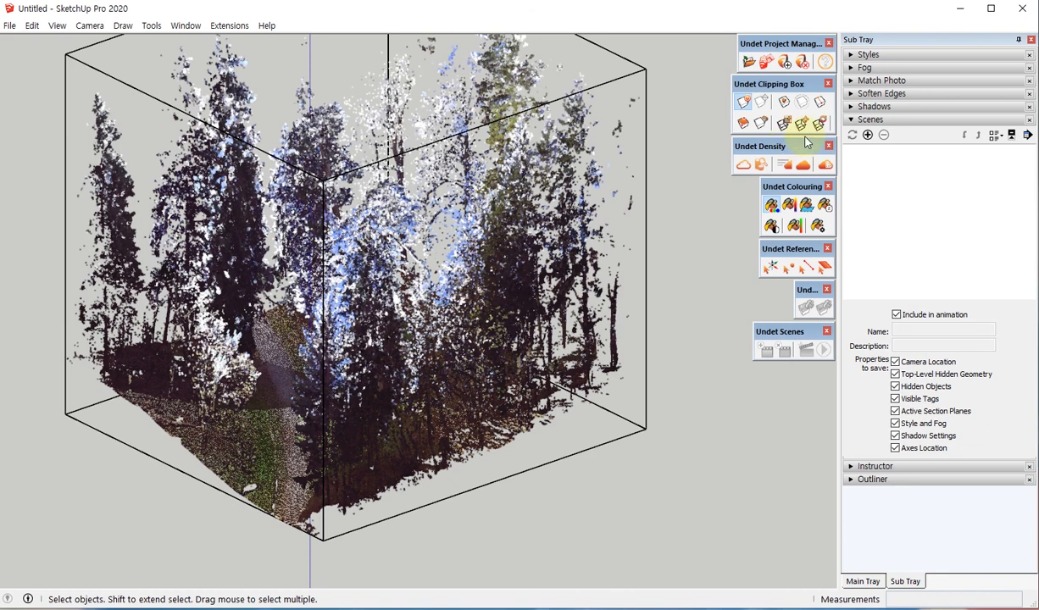
click(500, 203)
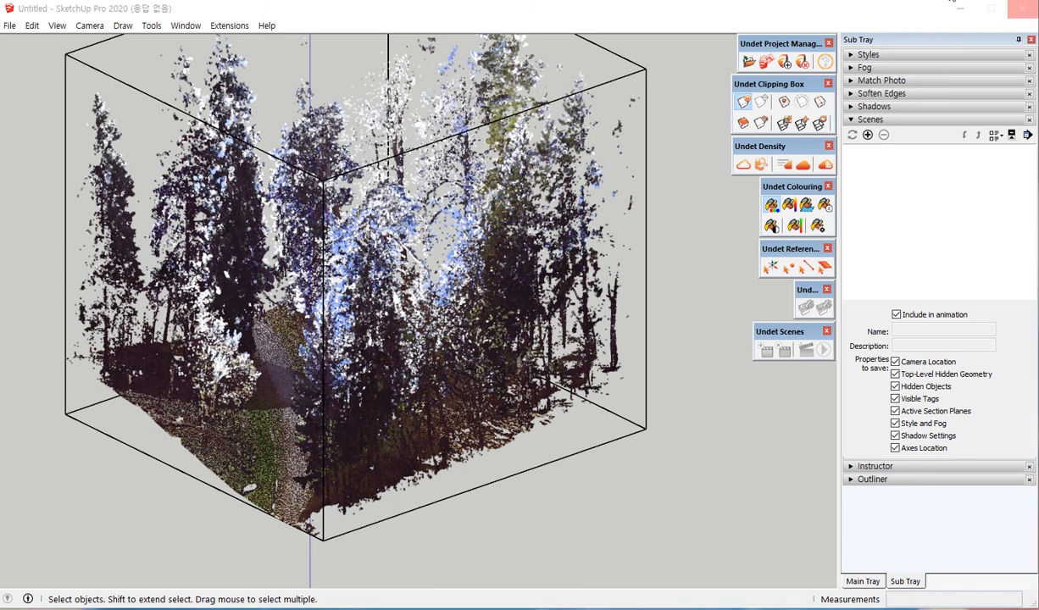
middle_drag(398, 254, 412, 260)
scroll(305, 284, up, 8)
middle_drag(385, 360, 521, 312)
middle_drag(485, 245, 421, 403)
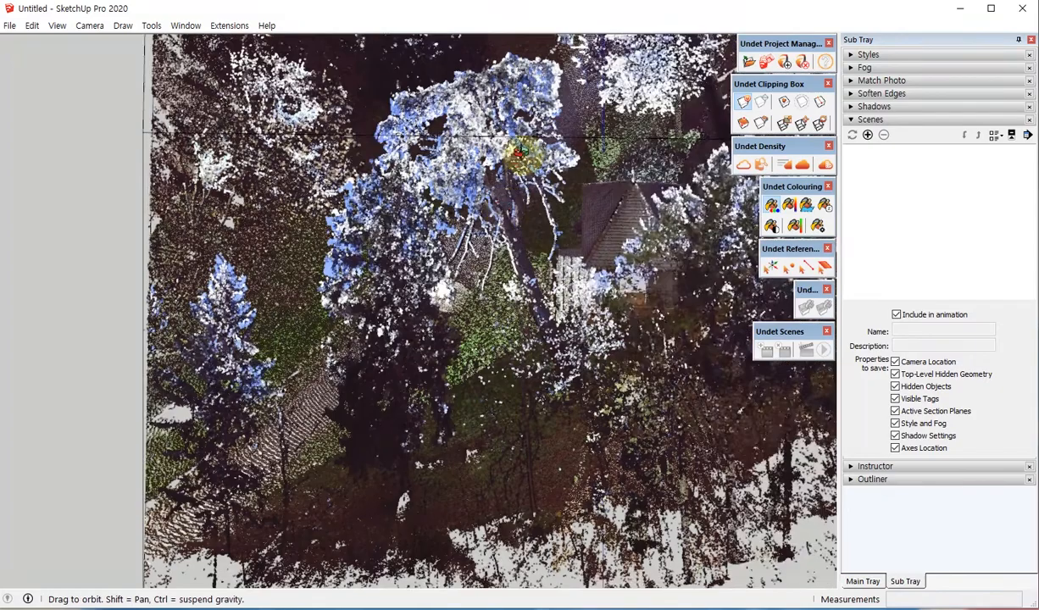
middle_drag(515, 152, 457, 405)
scroll(441, 415, up, 10)
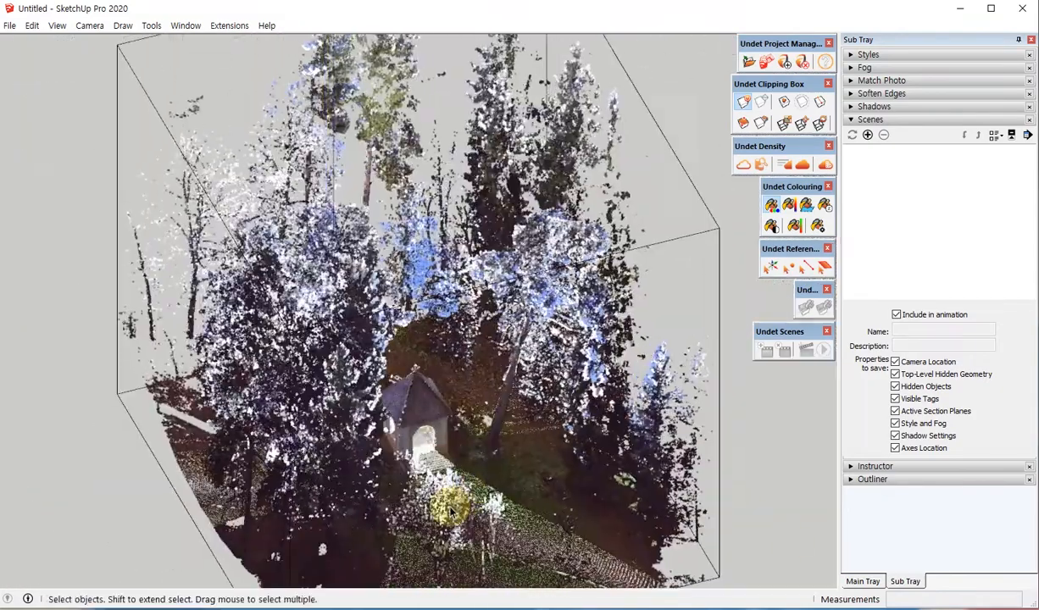
scroll(372, 415, up, 8)
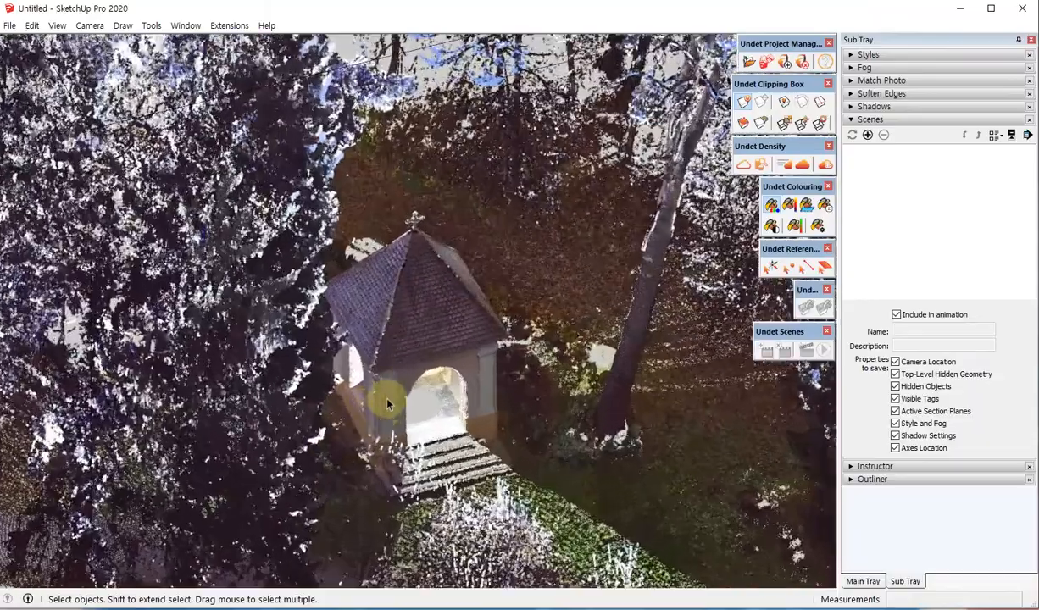
scroll(402, 412, up, 6)
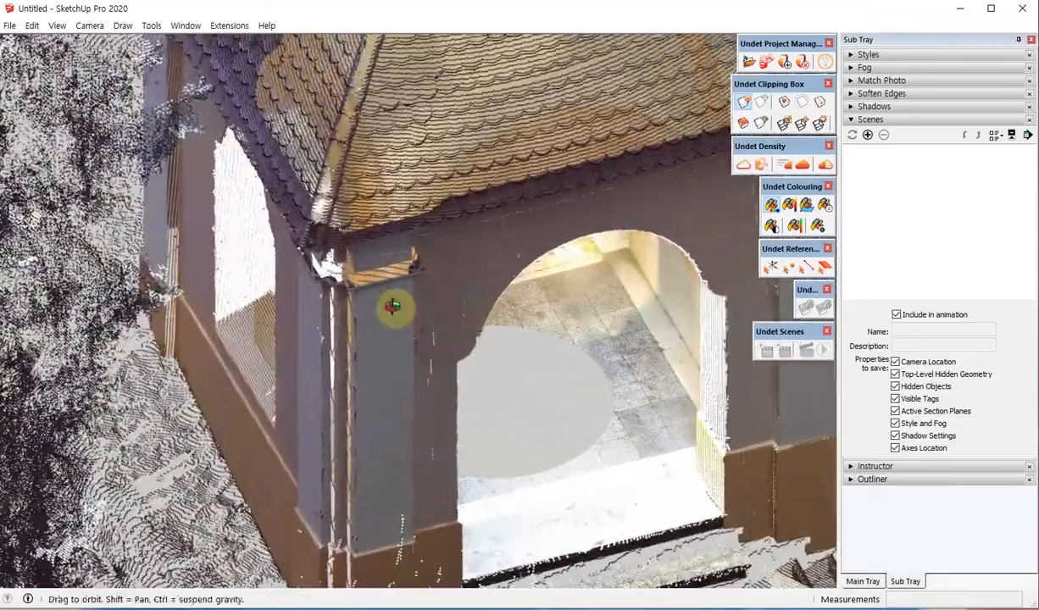
middle_drag(394, 306, 263, 305)
scroll(214, 243, down, 5)
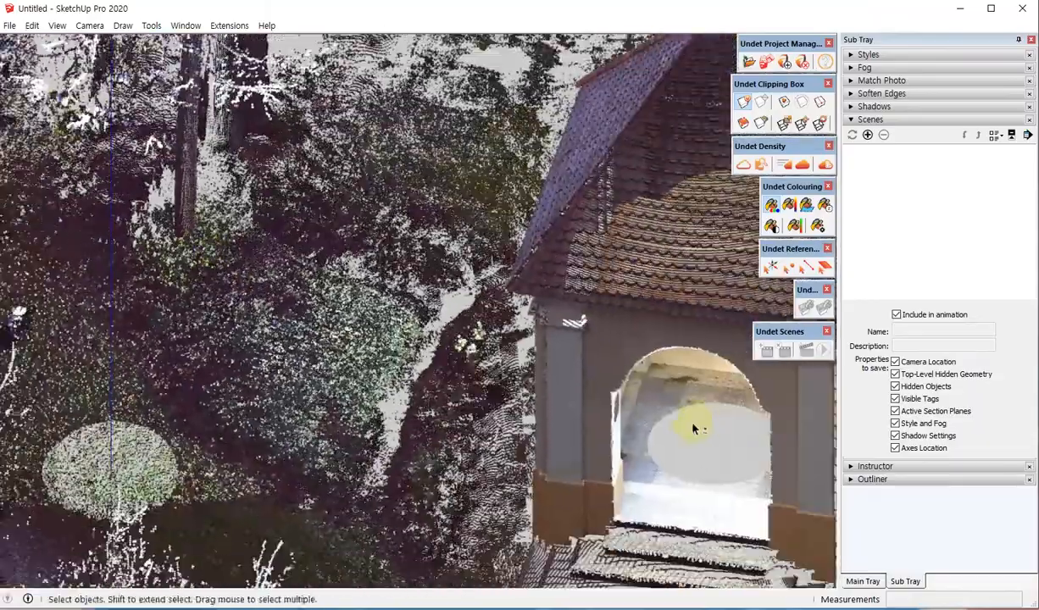
Step: Apply the high-performance density preset to the point cloud and inspect it at the chapel's arched entrance and roof corner
shift+middle_drag(696, 425, 394, 269)
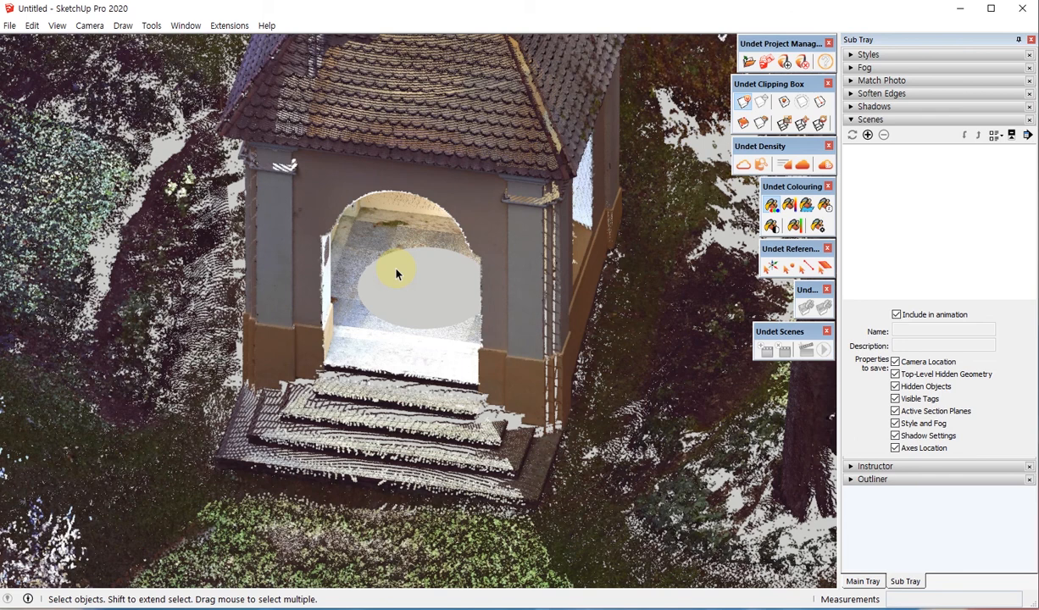
scroll(597, 339, down, 2)
middle_drag(592, 332, 655, 262)
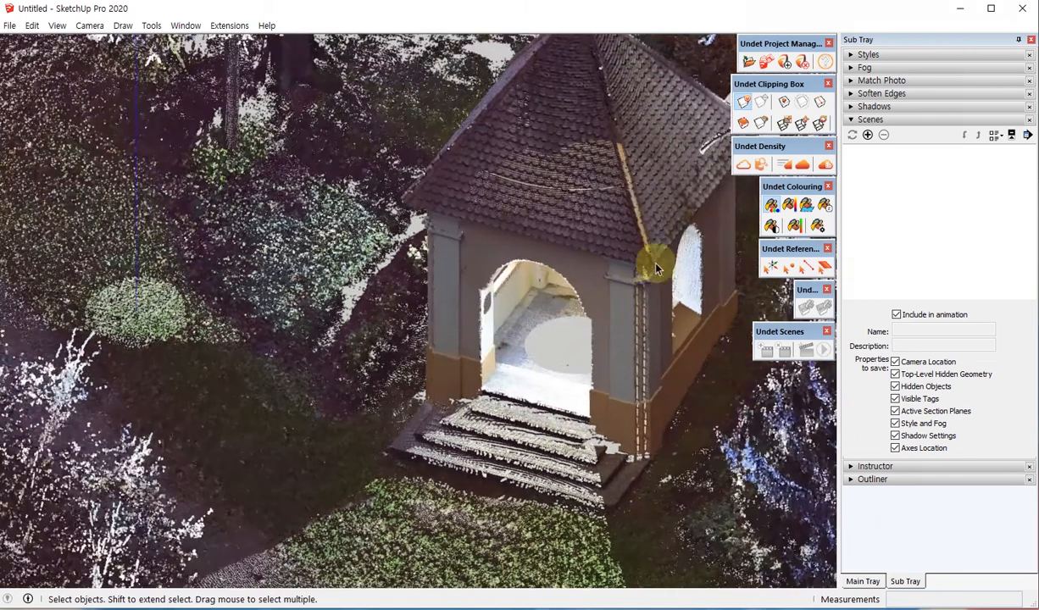
scroll(652, 315, up, 4)
scroll(652, 316, up, 2)
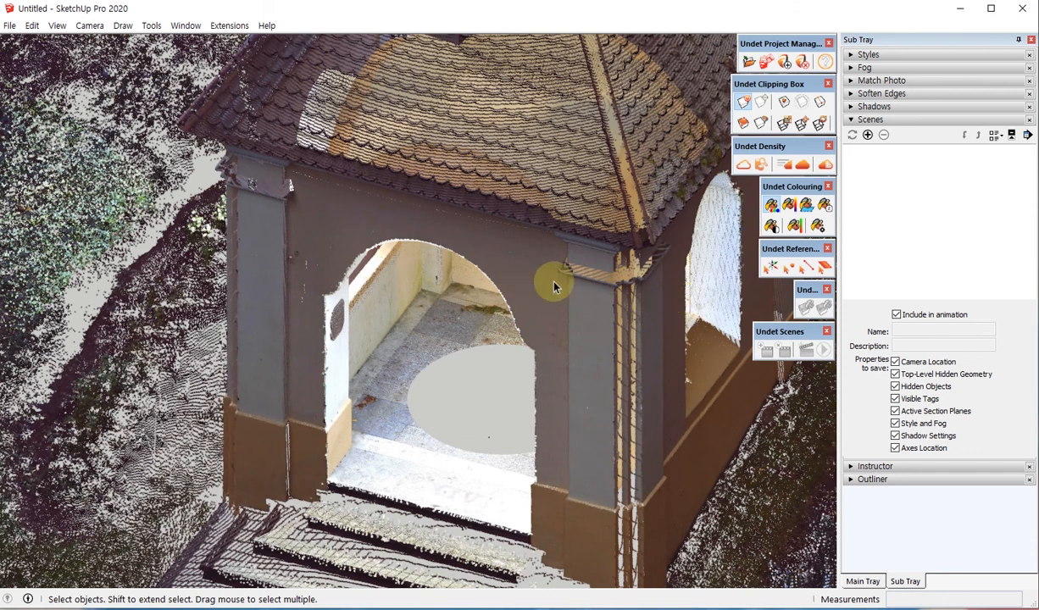
scroll(585, 275, up, 2)
scroll(595, 271, up, 3)
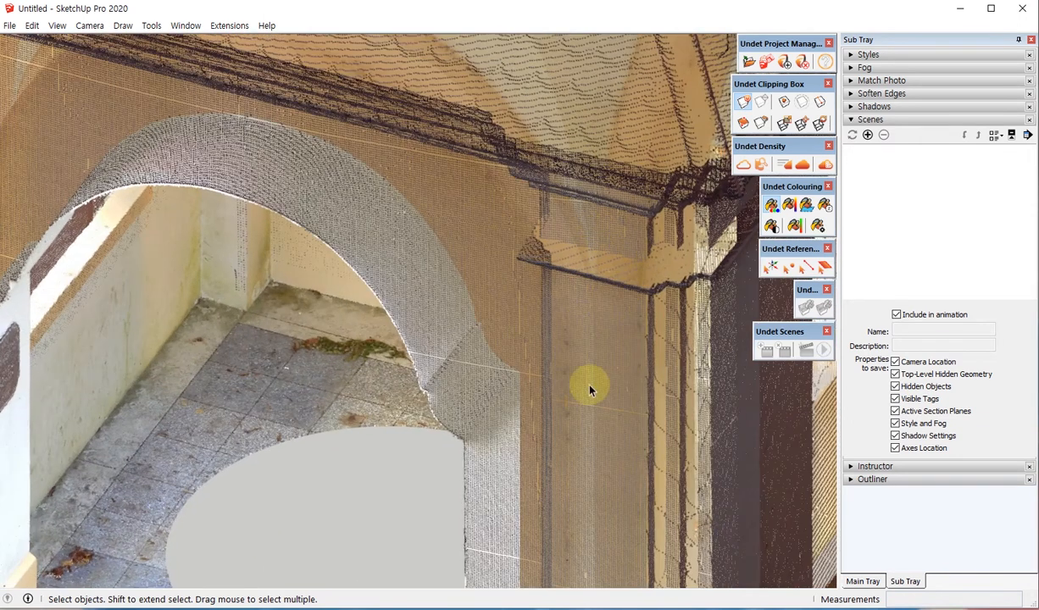
click(785, 167)
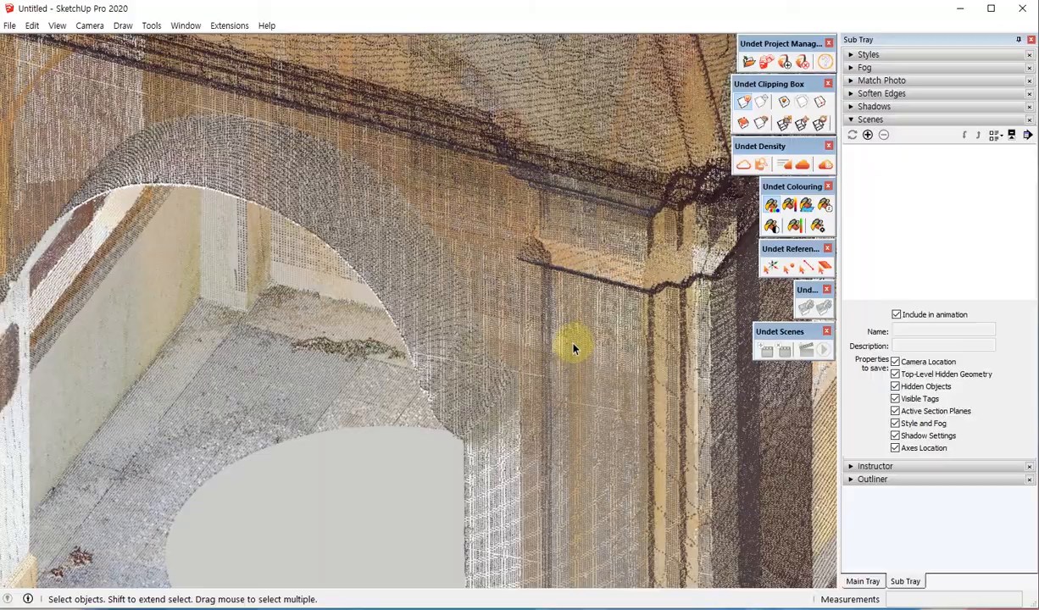
mouse_move(463, 304)
middle_down()
mouse_move(454, 295)
mouse_move(515, 288)
mouse_move(505, 299)
mouse_move(413, 296)
mouse_move(482, 309)
middle_up()
scroll(488, 301, down, 10)
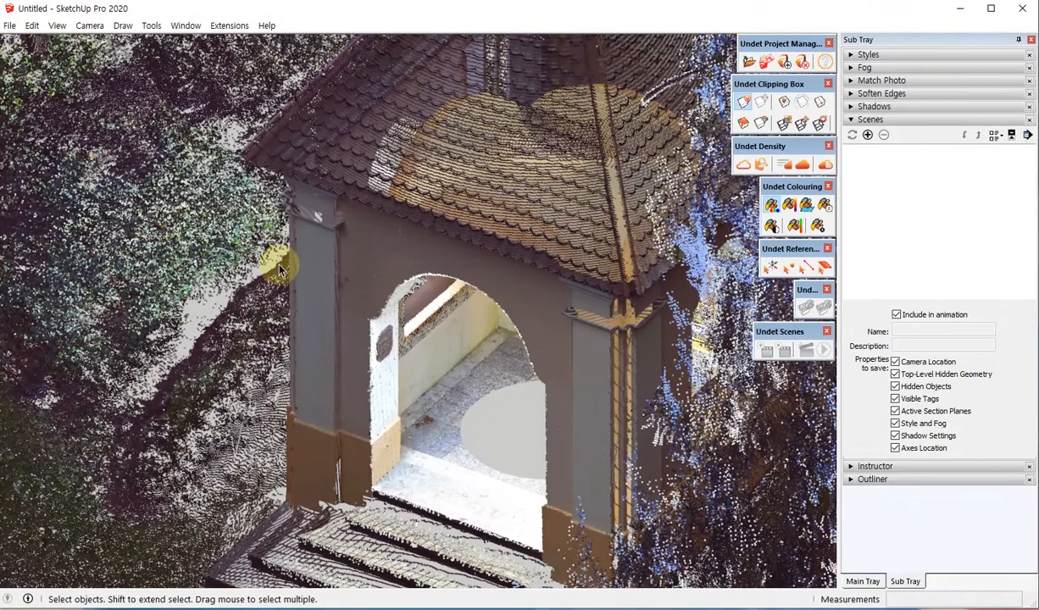
scroll(441, 290, up, 5)
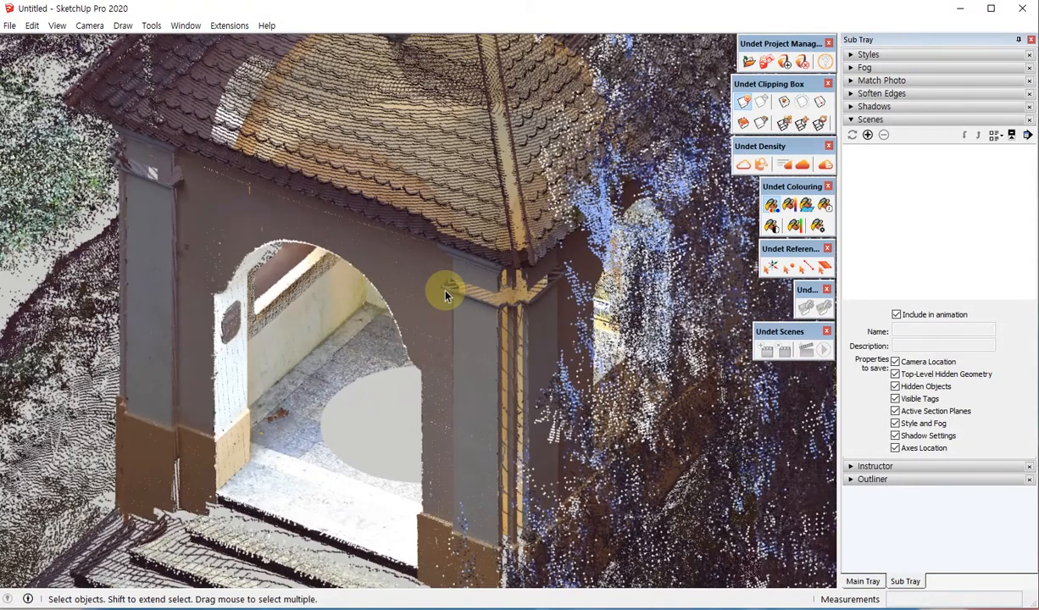
Step: Open the Performance vs Visibility dialog and its Point count settings, placing both beside the chapel's entrance arch
click(826, 166)
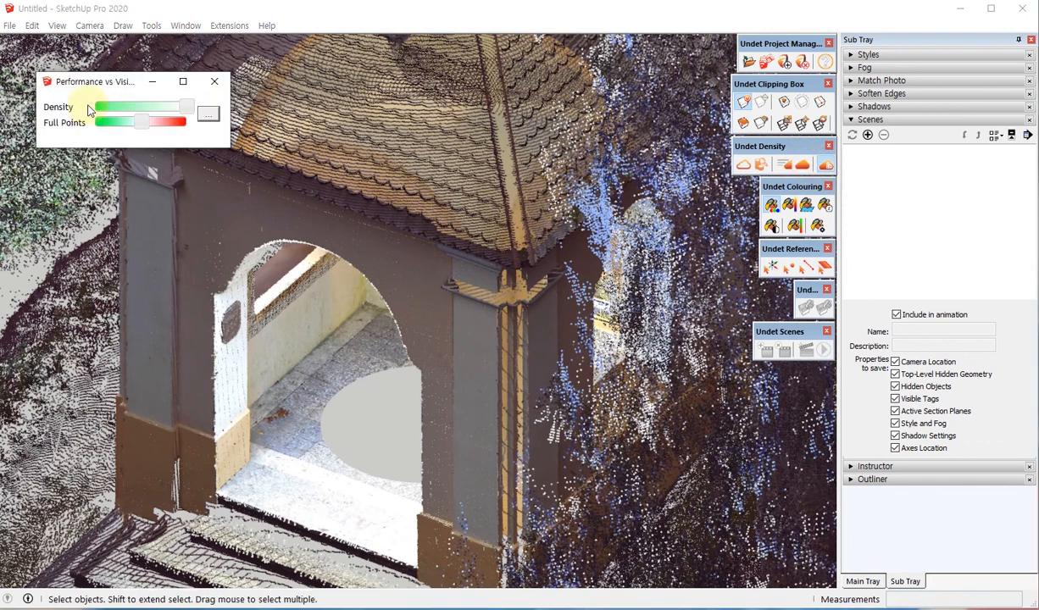
drag(101, 82, 548, 129)
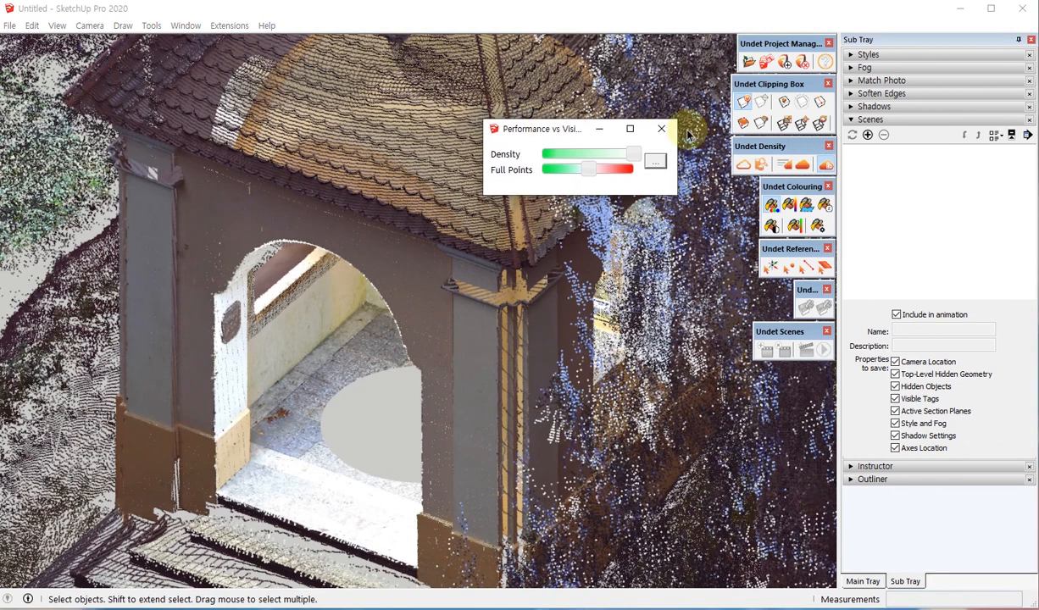
click(657, 164)
drag(585, 125, 613, 215)
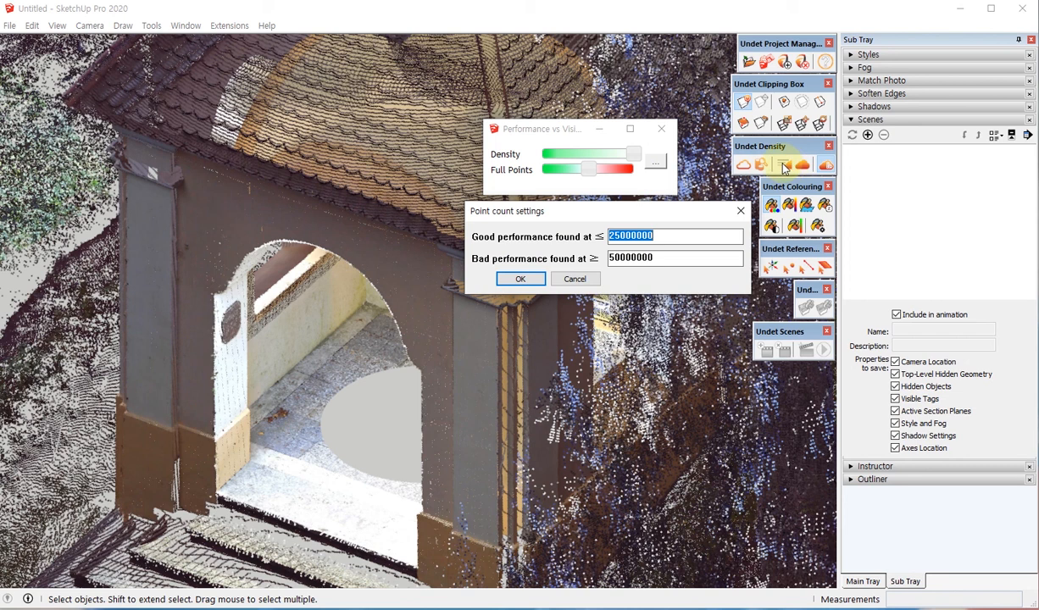
Step: Examine the good and bad performance point count thresholds, and cancel the Point count settings without changing them
click(663, 235)
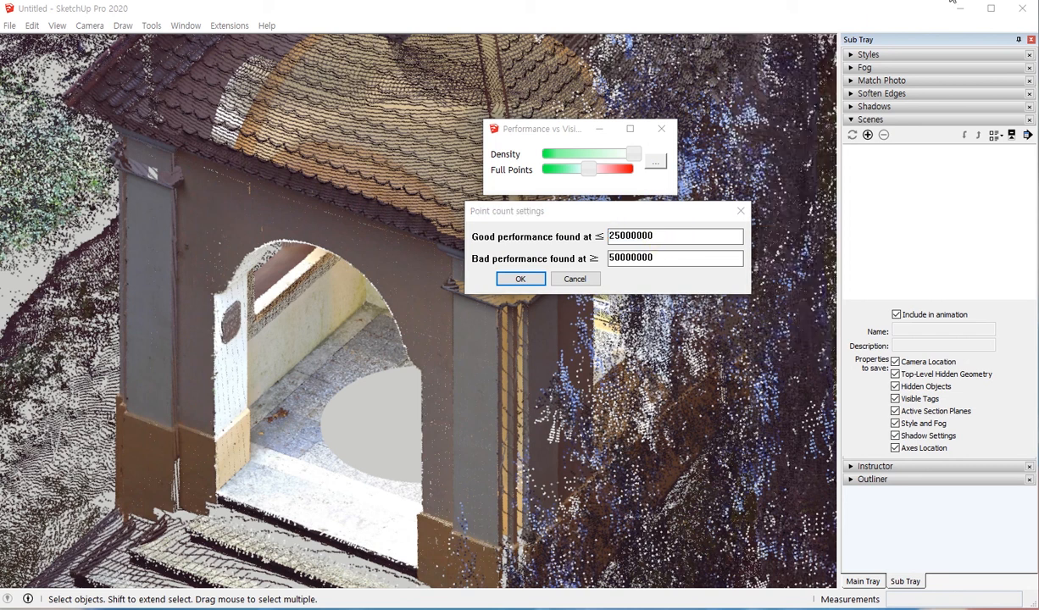
drag(547, 217, 536, 214)
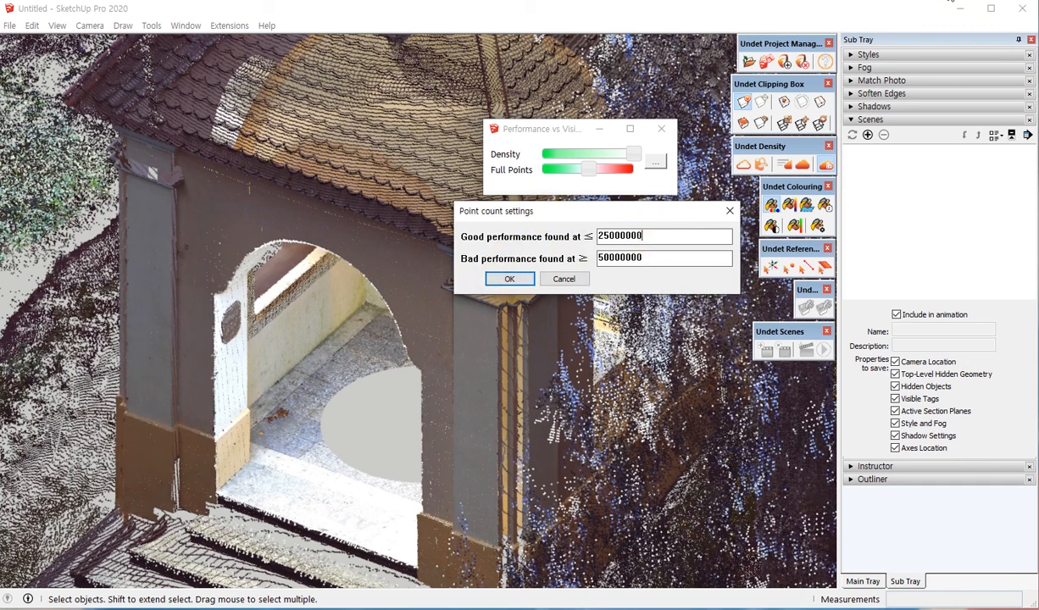
click(695, 147)
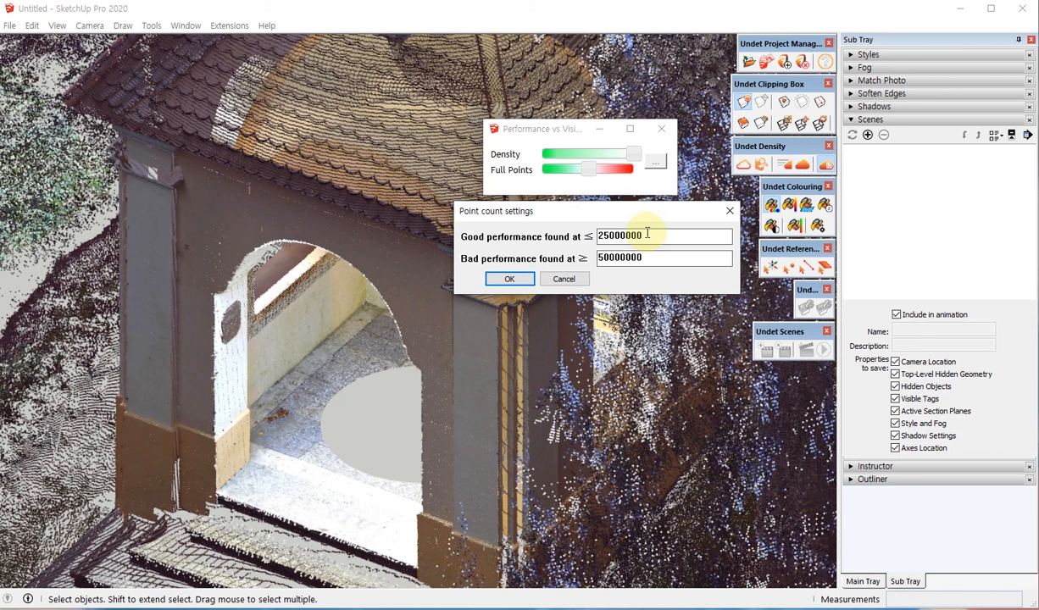
double_click(646, 234)
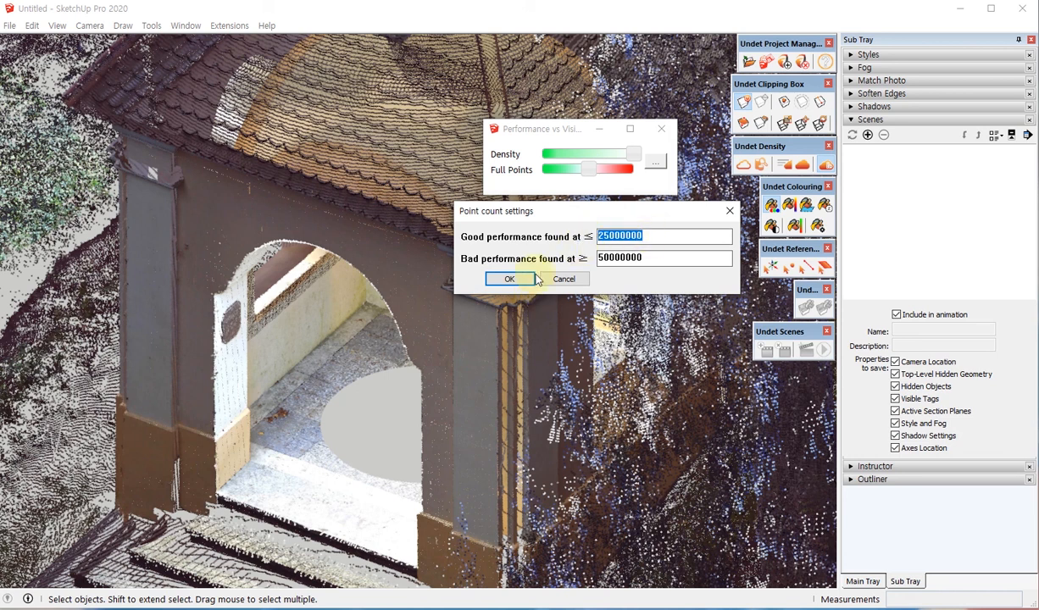
double_click(660, 256)
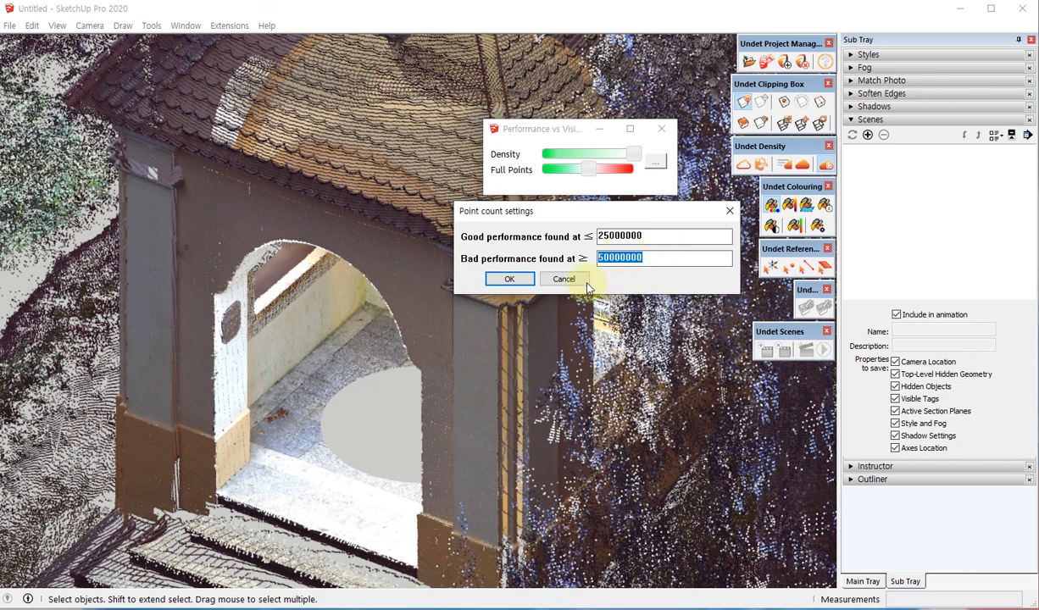
double_click(624, 240)
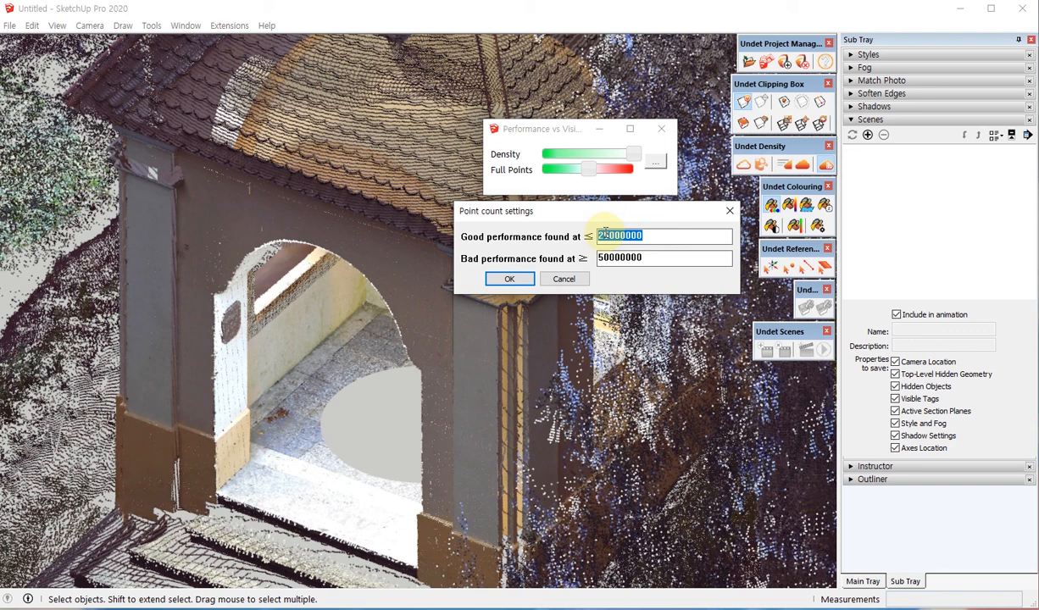
click(564, 279)
Step: Raise the Full Points slider close to its maximum, close the density dialog and zoom in on the chapel's entrance arch
drag(566, 137, 610, 212)
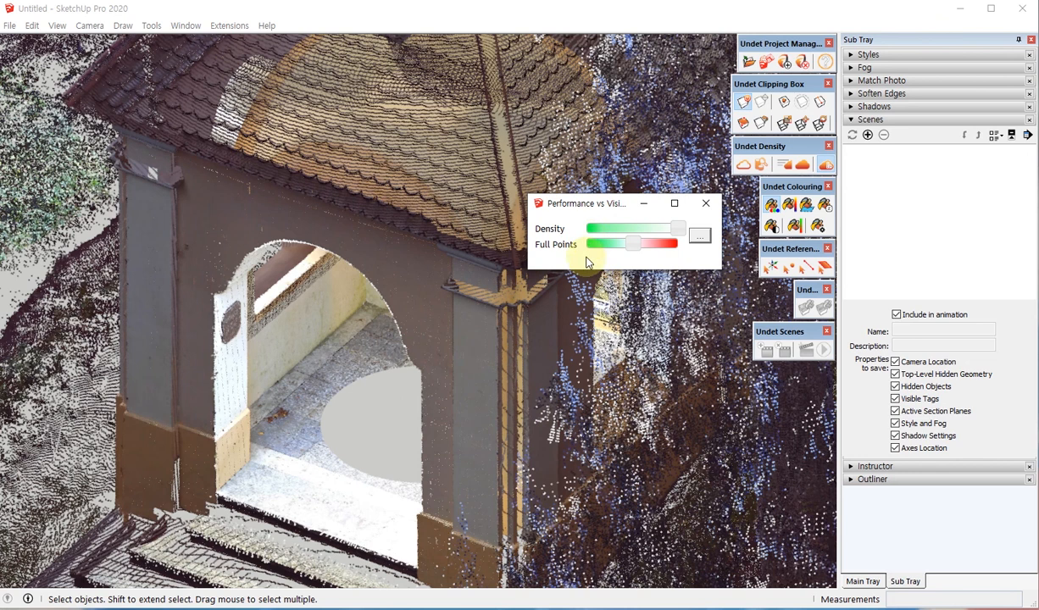
click(418, 315)
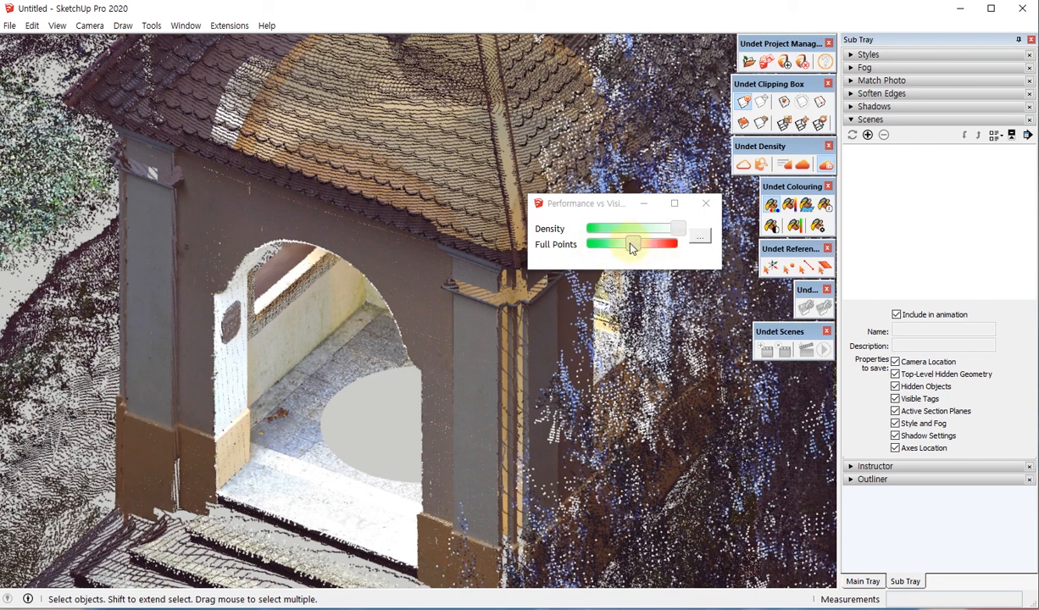
drag(637, 252, 669, 248)
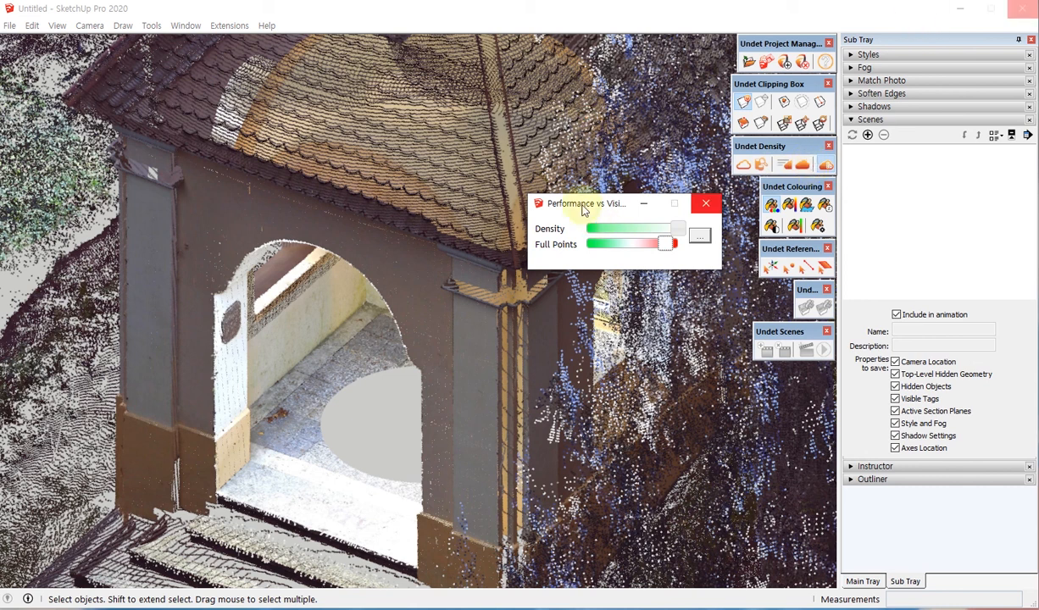
middle_drag(549, 355, 394, 290)
scroll(488, 306, up, 1)
scroll(488, 310, up, 2)
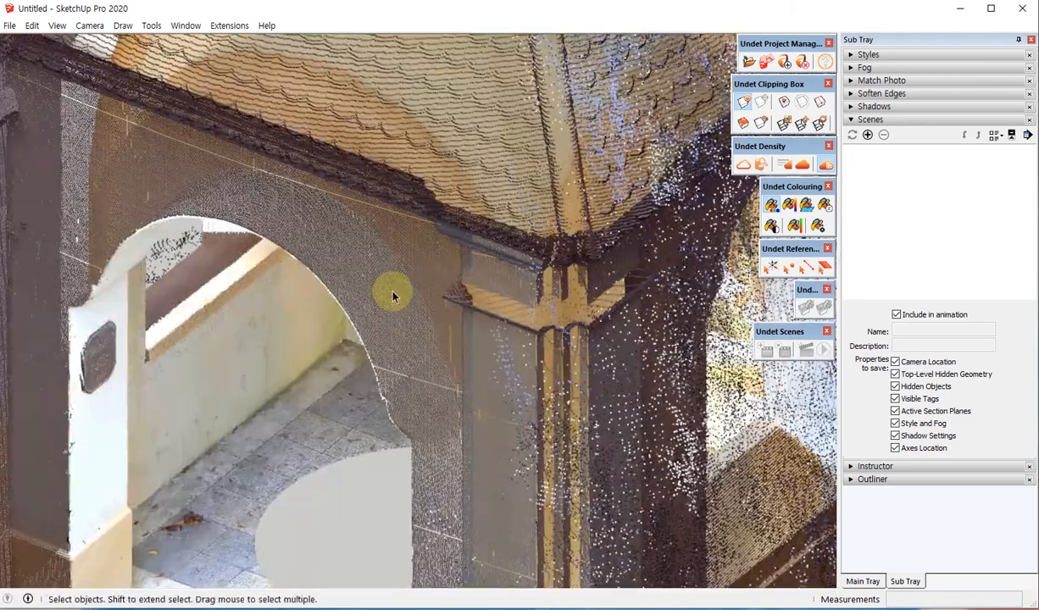
Step: Reopen the Performance vs Visibility dialog, set Full Points to its maximum and check the cloud around the chapel's corner
click(826, 165)
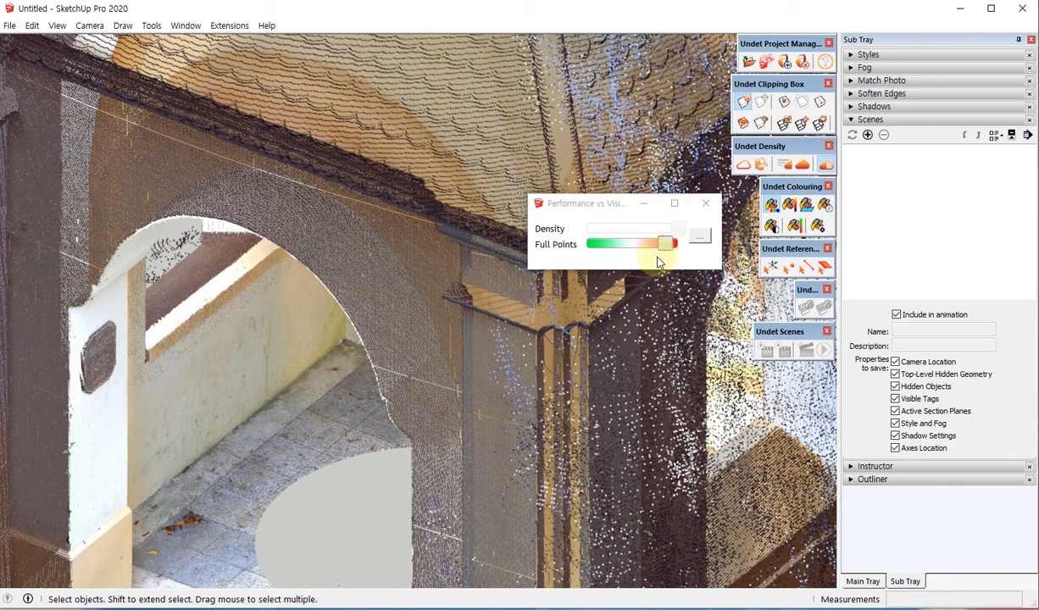
drag(664, 246, 693, 241)
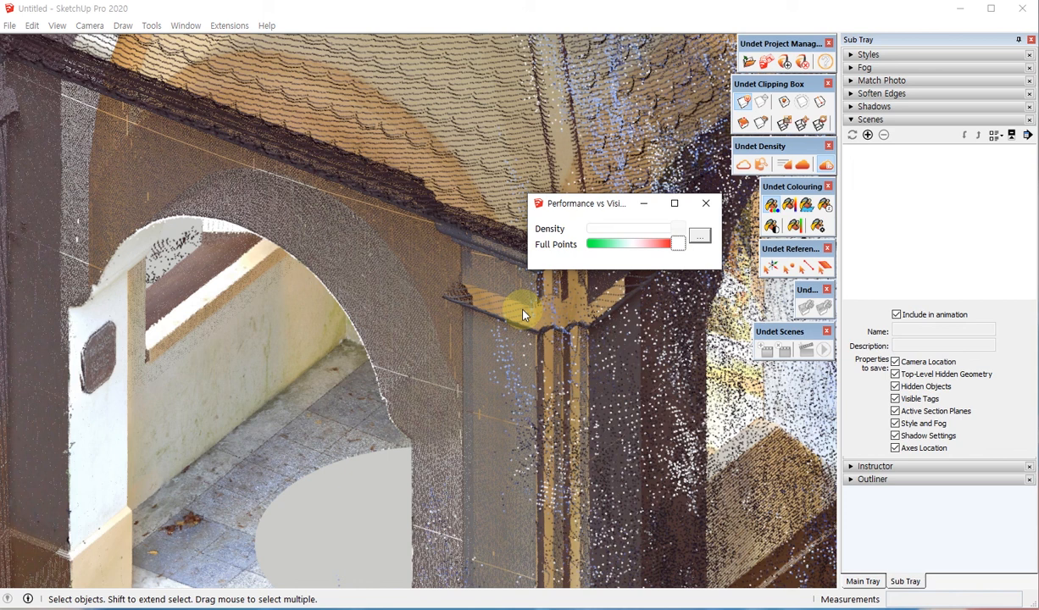
click(346, 341)
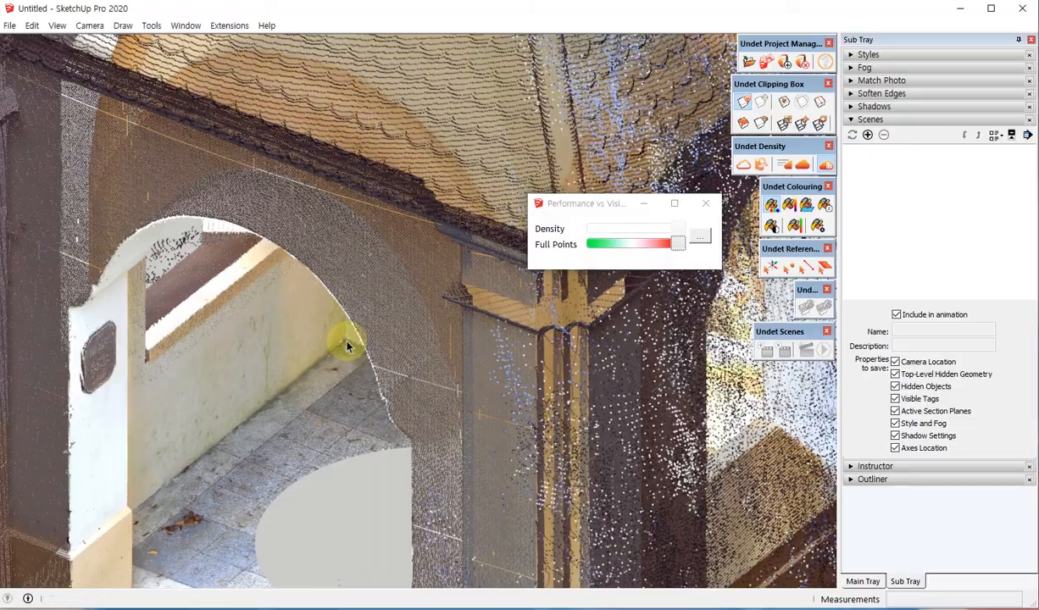
middle_drag(348, 339, 458, 205)
scroll(455, 208, down, 3)
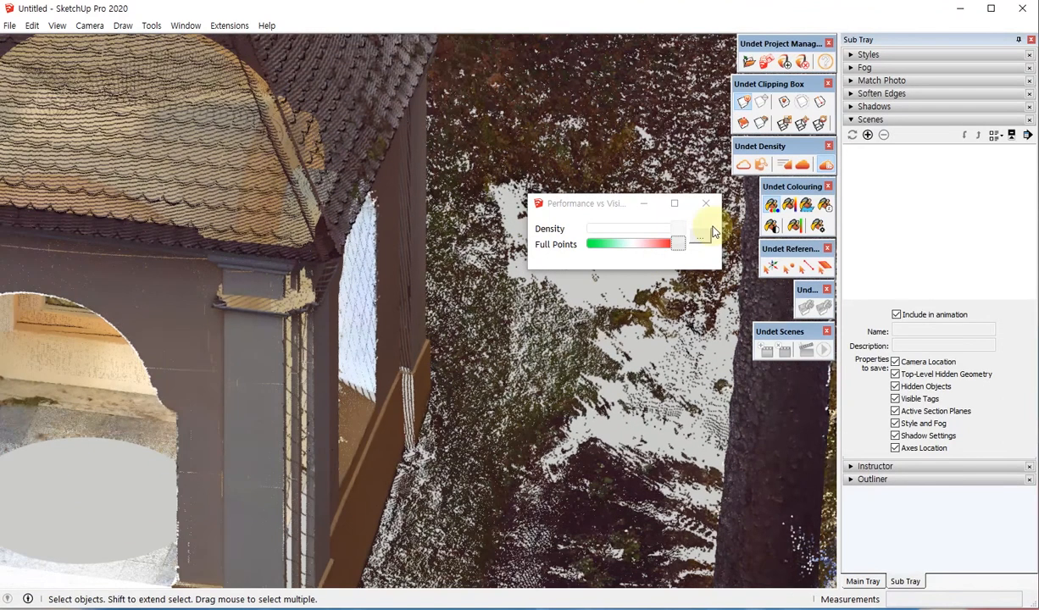
Step: Reapply the high-performance density preset, close the Performance vs Visibility dialog and bring the whole point cloud into view
click(784, 166)
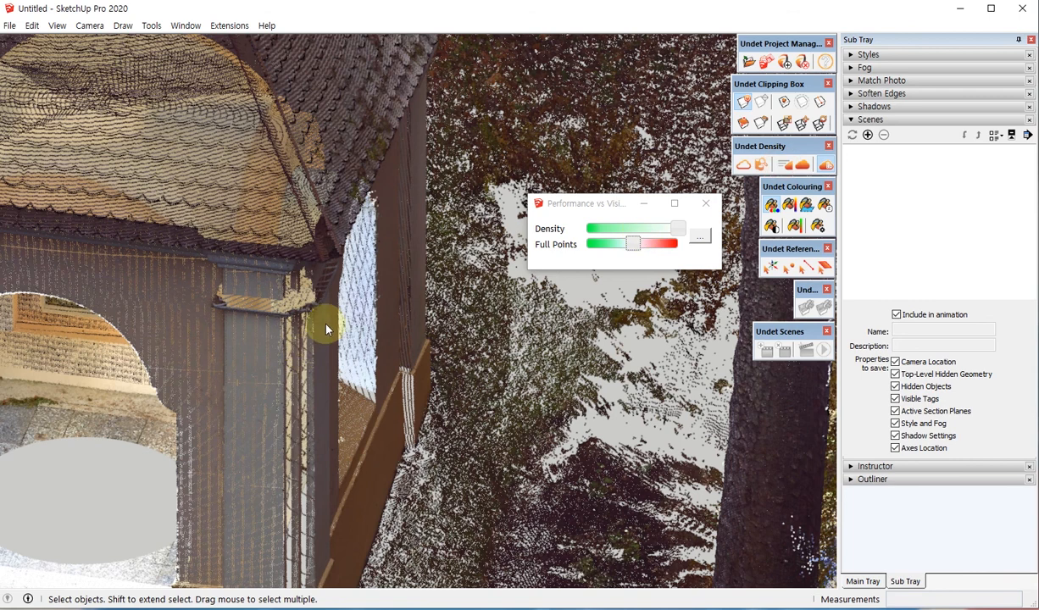
middle_drag(326, 327, 327, 329)
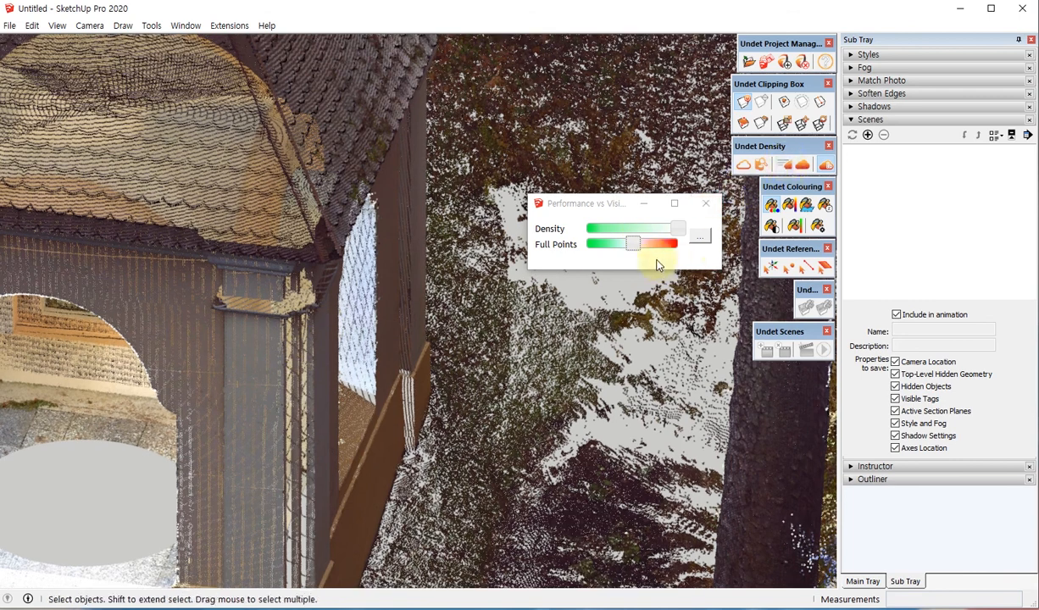
click(706, 203)
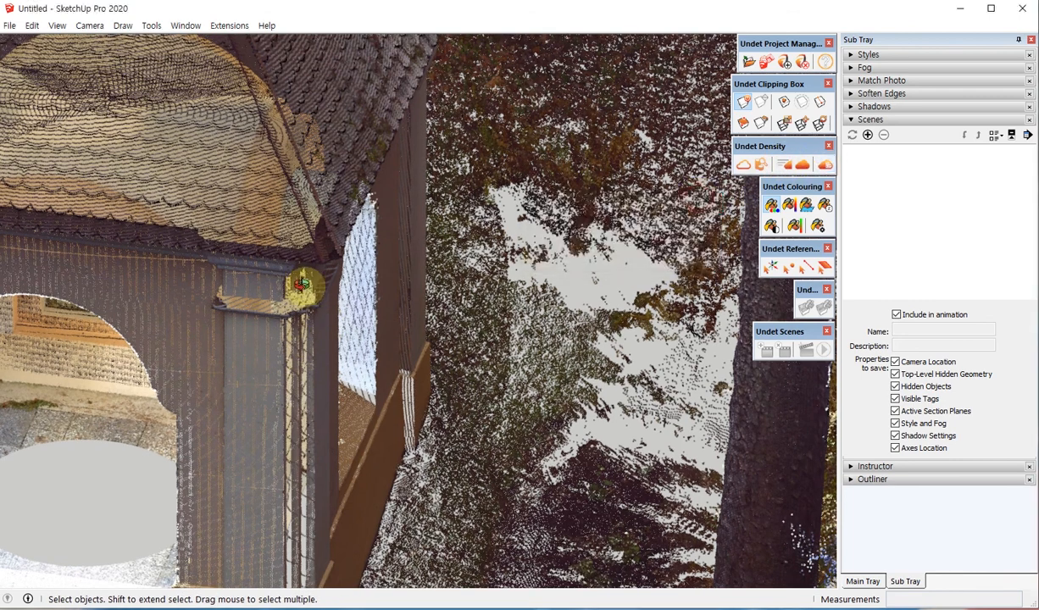
middle_drag(296, 287, 639, 271)
scroll(639, 272, down, 10)
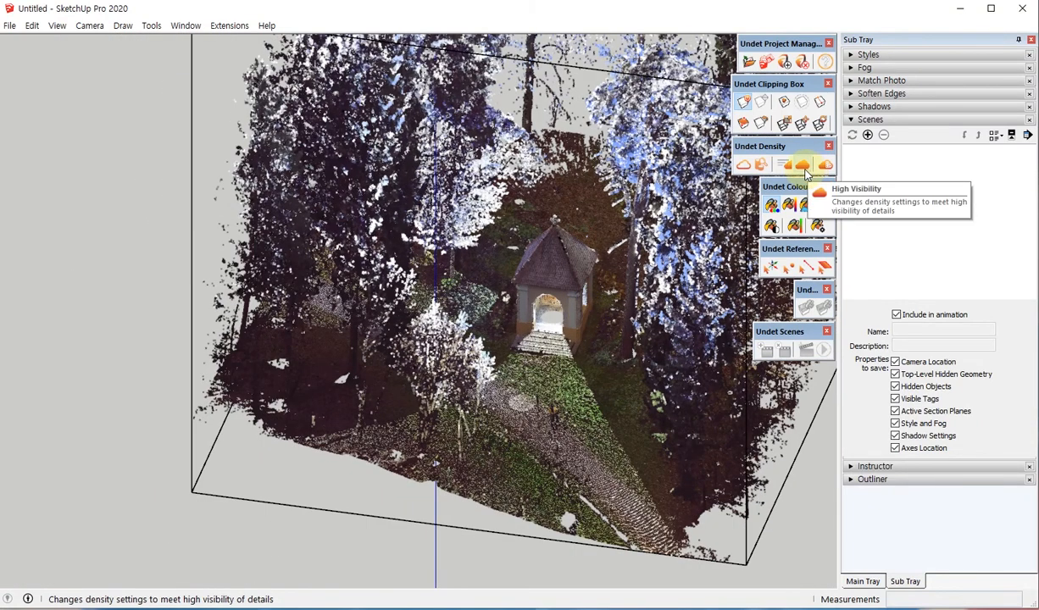
middle_drag(559, 220, 514, 232)
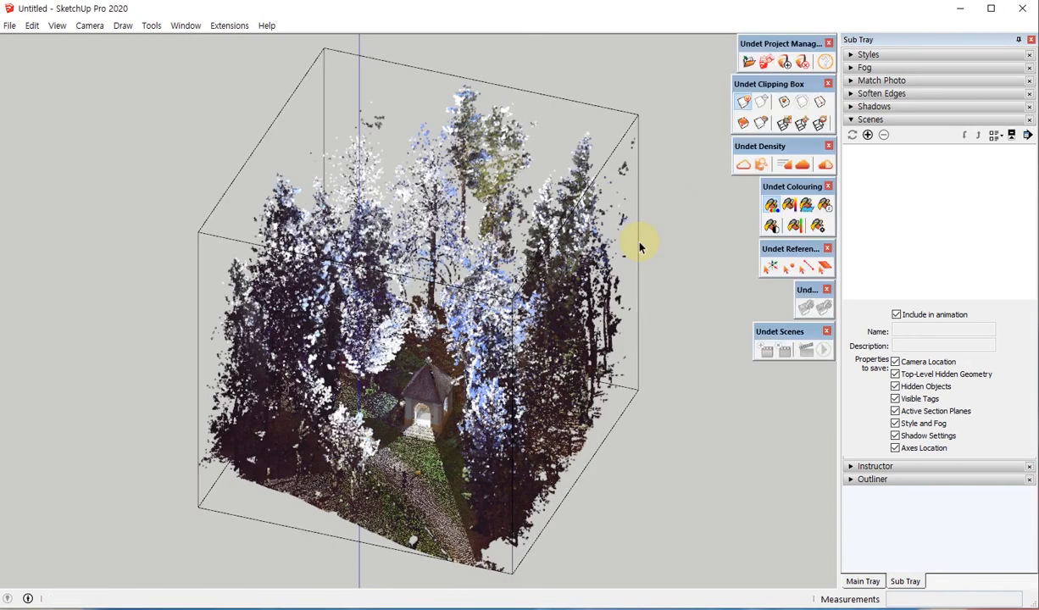
click(639, 247)
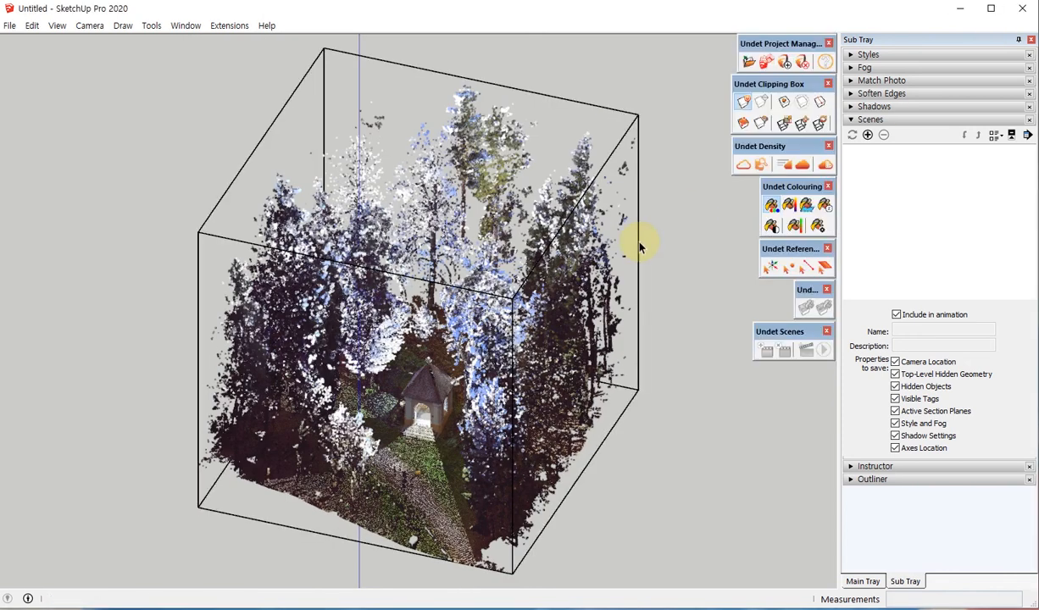